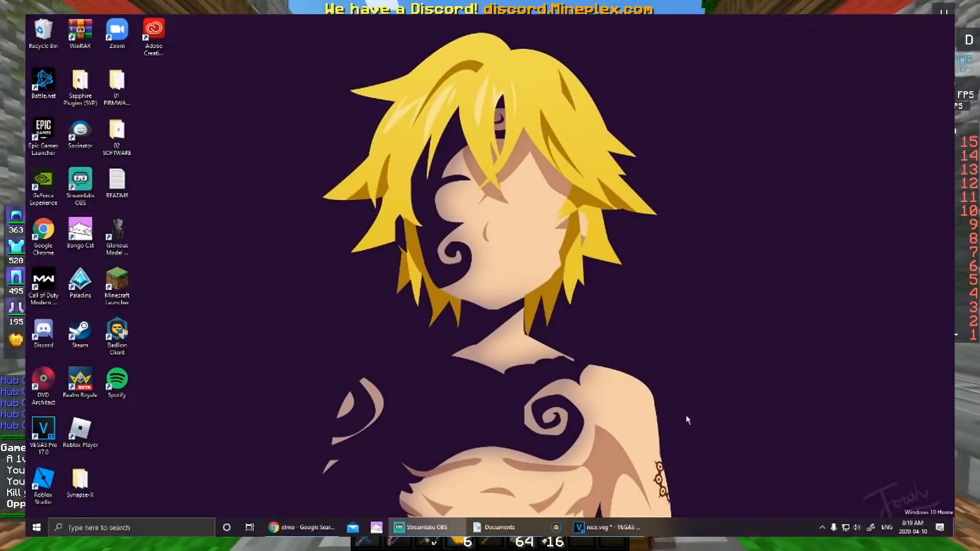
# Step: Search Windows for 'bongo' and open the folder containing bongo cat.exe
pyautogui.click(117, 529)
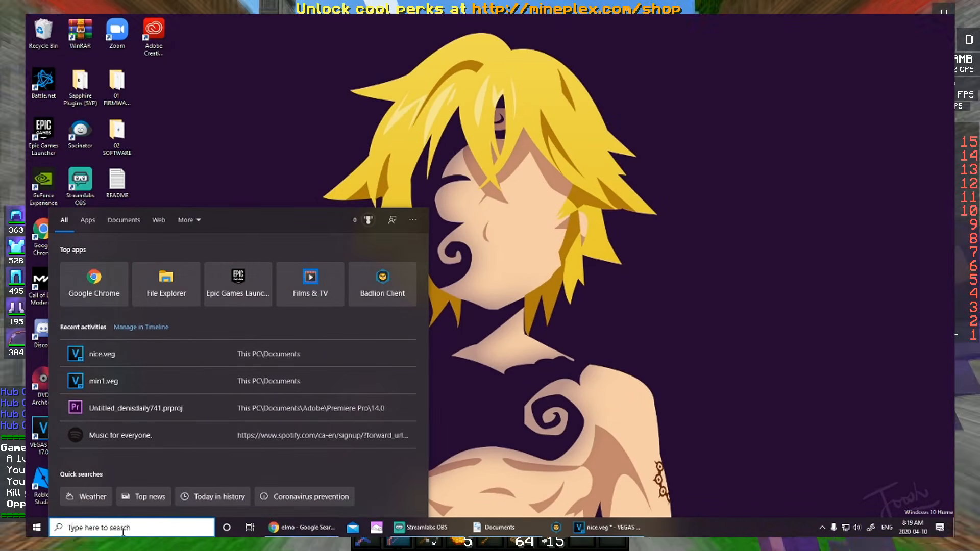
pyautogui.write('bongo')
pyautogui.rightClick(122, 272)
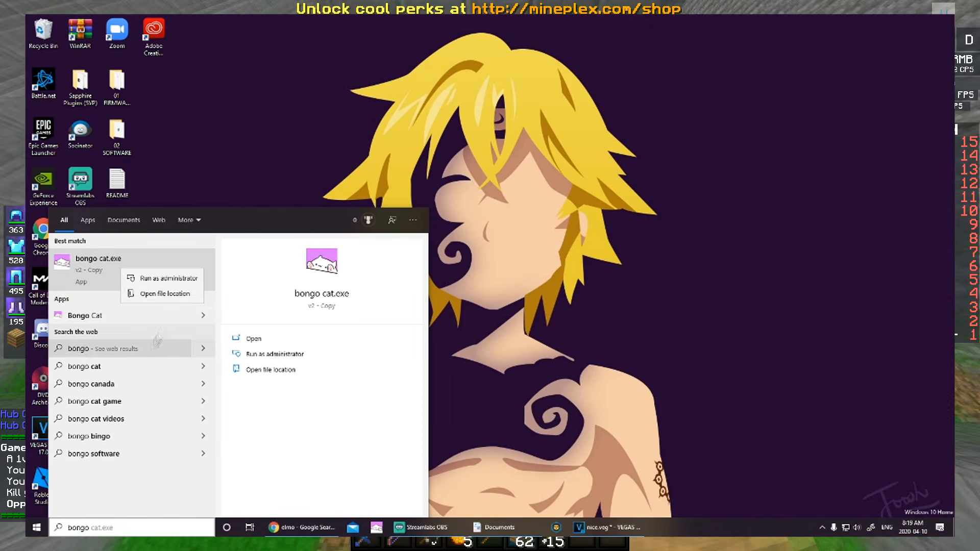
pyautogui.click(153, 292)
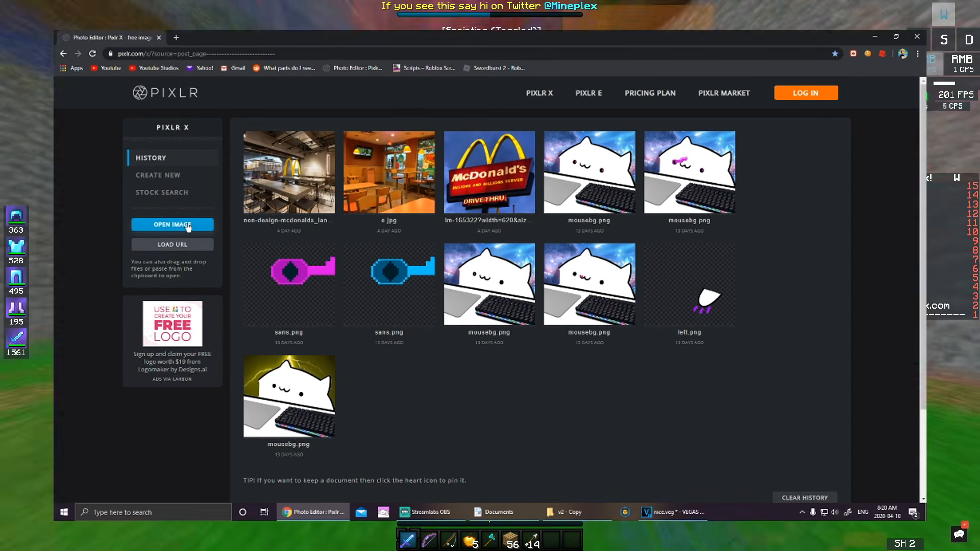
# Step: Open mousebg from the Bongo Cat program's folder via the Desktop shortcut's file location
pyautogui.click(188, 229)
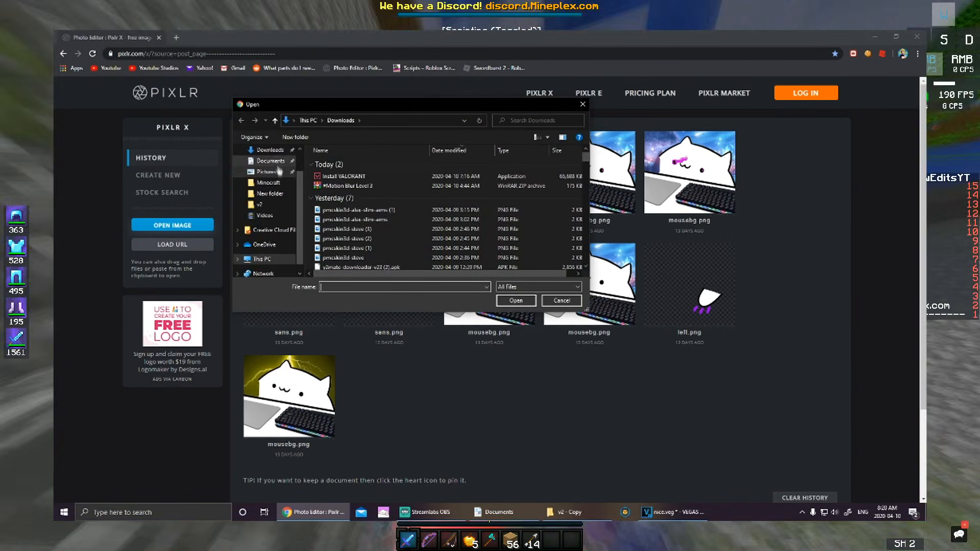
pyautogui.click(280, 171)
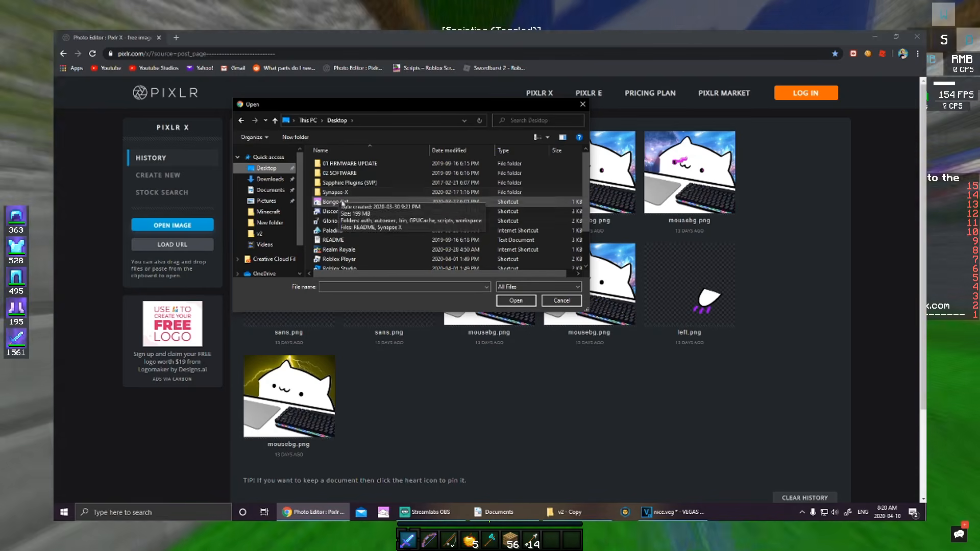
pyautogui.click(345, 203)
pyautogui.rightClick(345, 203)
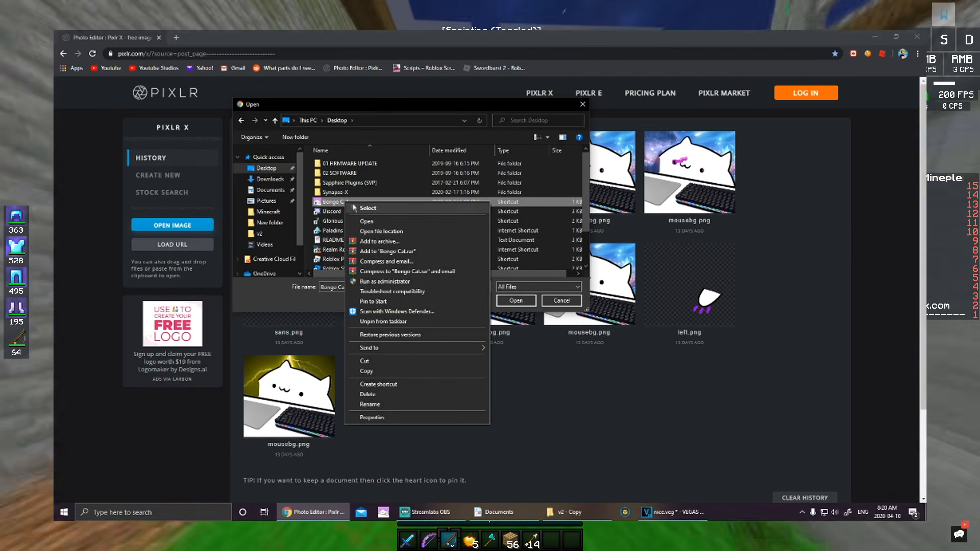
pyautogui.click(372, 231)
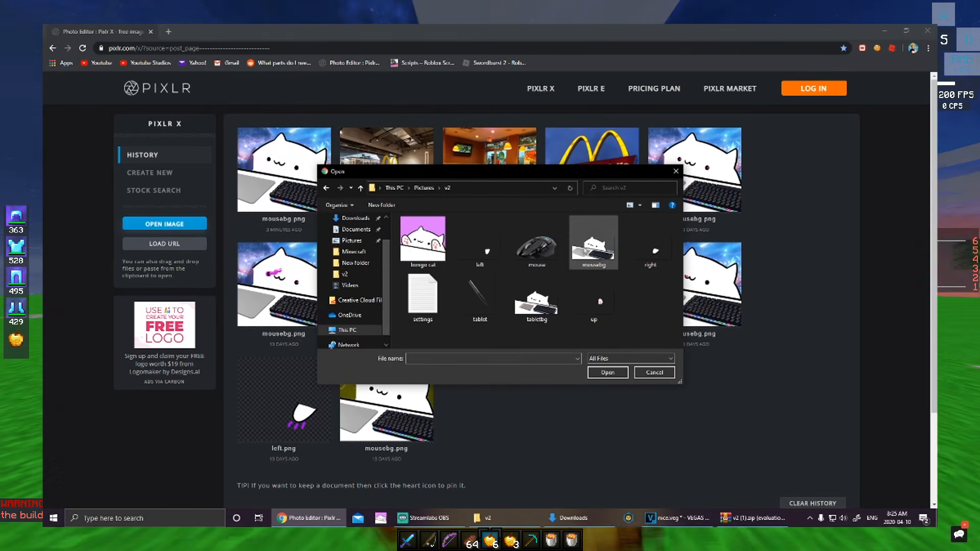
pyautogui.doubleClick(594, 250)
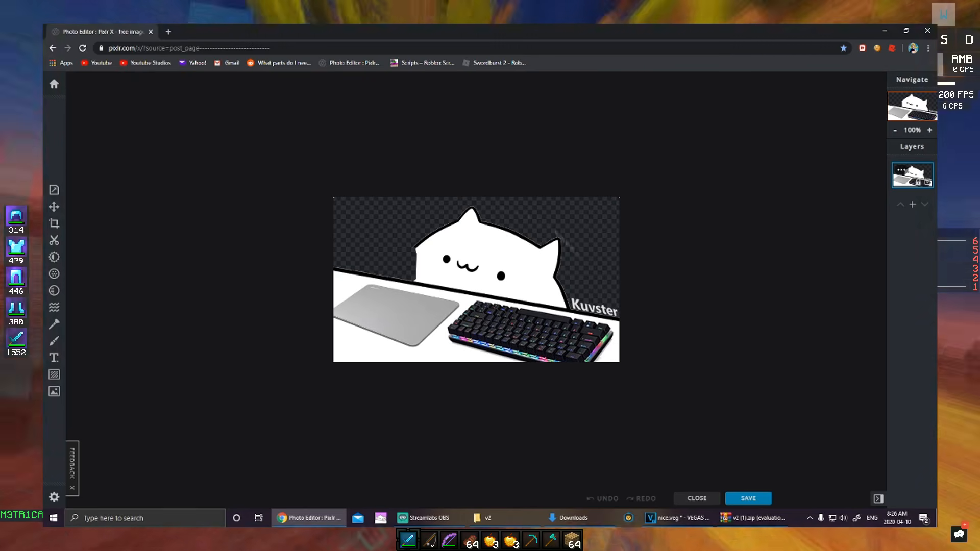
# Step: Search Google Images for 'cool anime background' in a new tab
pyautogui.click(169, 32)
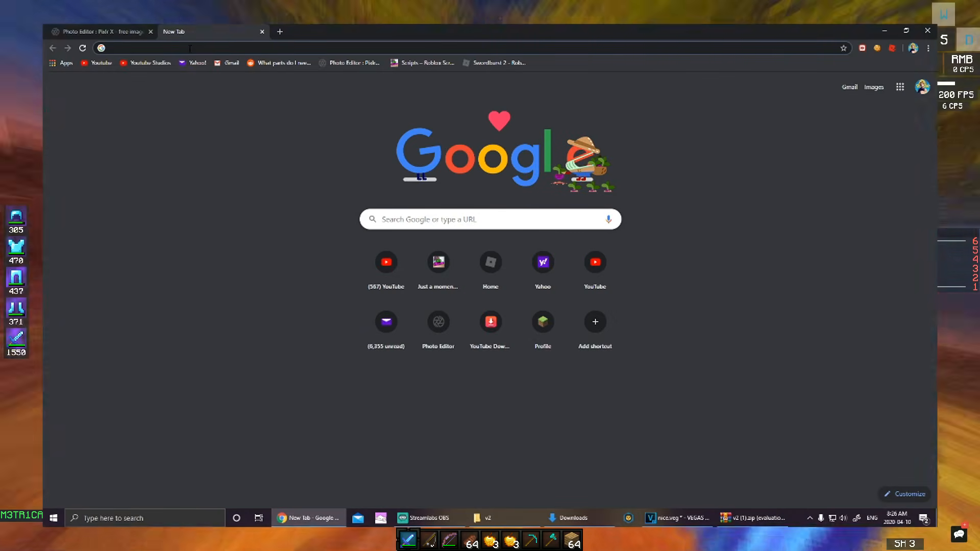
pyautogui.write('cool anime ')
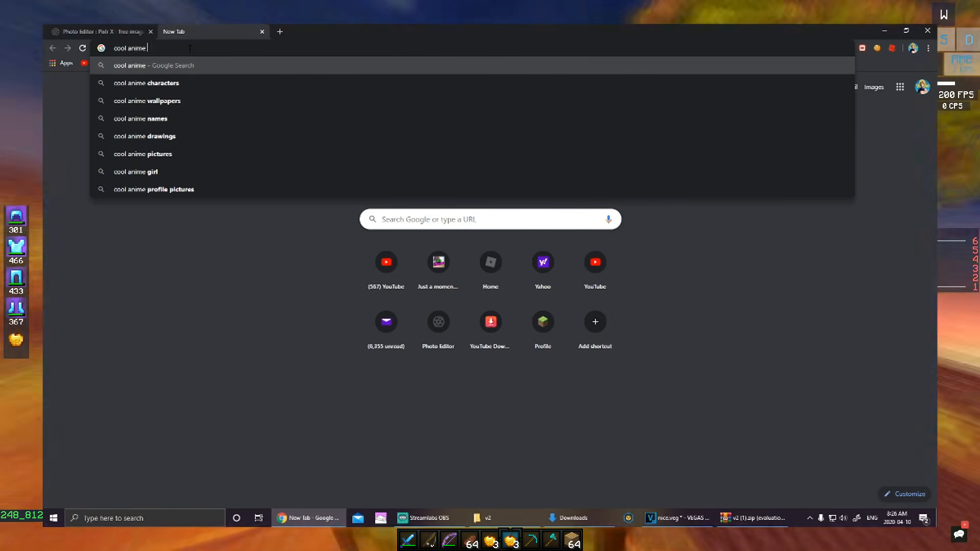
pyautogui.write('background')
pyautogui.press('Return')
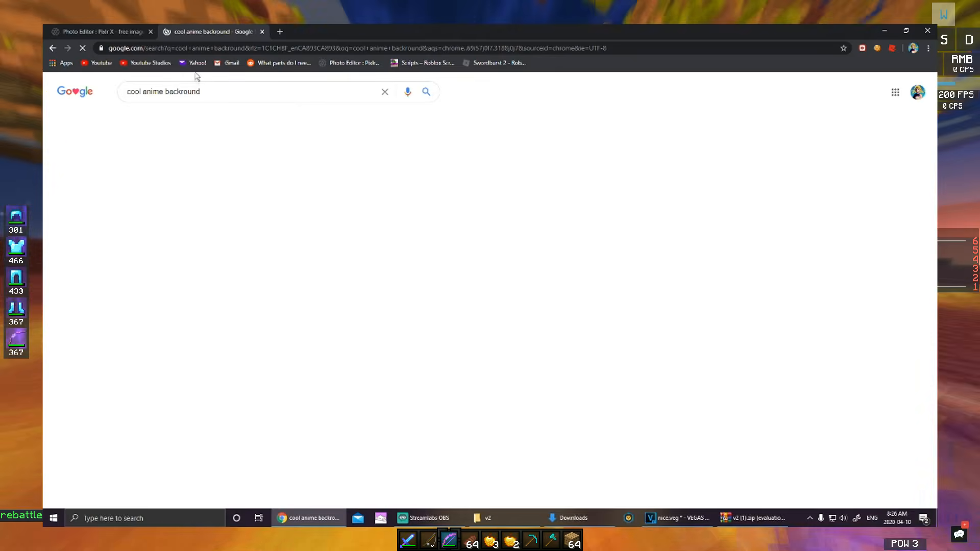
pyautogui.click(165, 117)
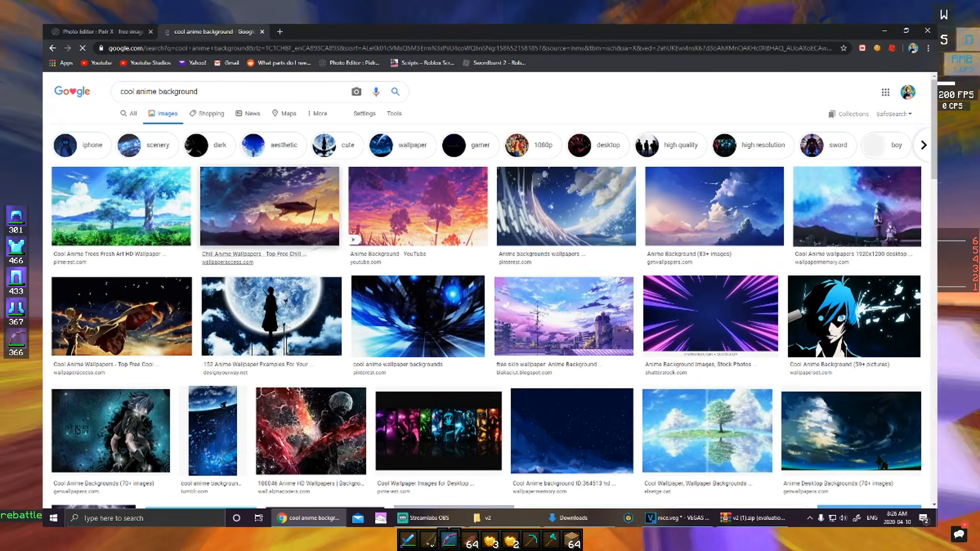
# Step: Save the Chill Anime wallpaper into Downloads as example.jpg
pyautogui.click(385, 217)
pyautogui.click(308, 129)
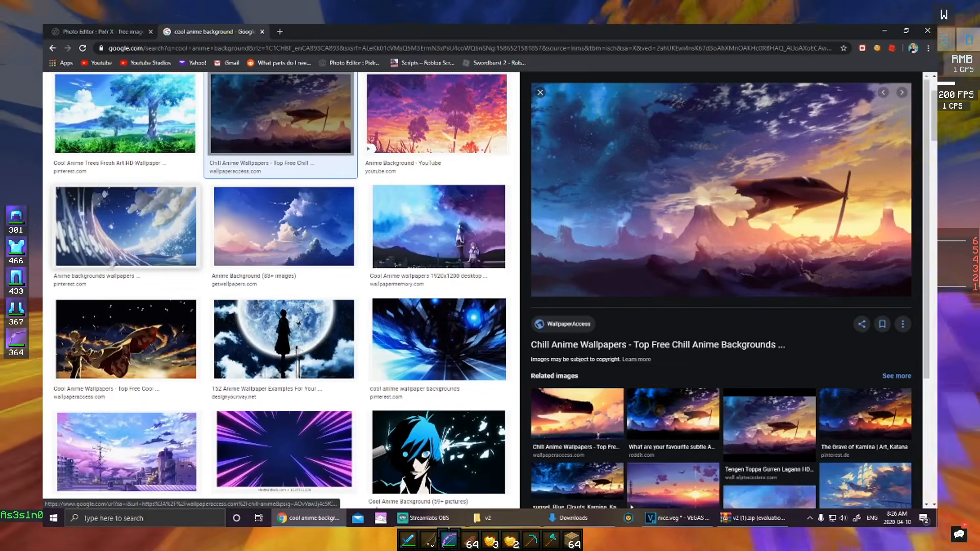
pyautogui.click(161, 219)
pyautogui.click(275, 137)
pyautogui.rightClick(740, 214)
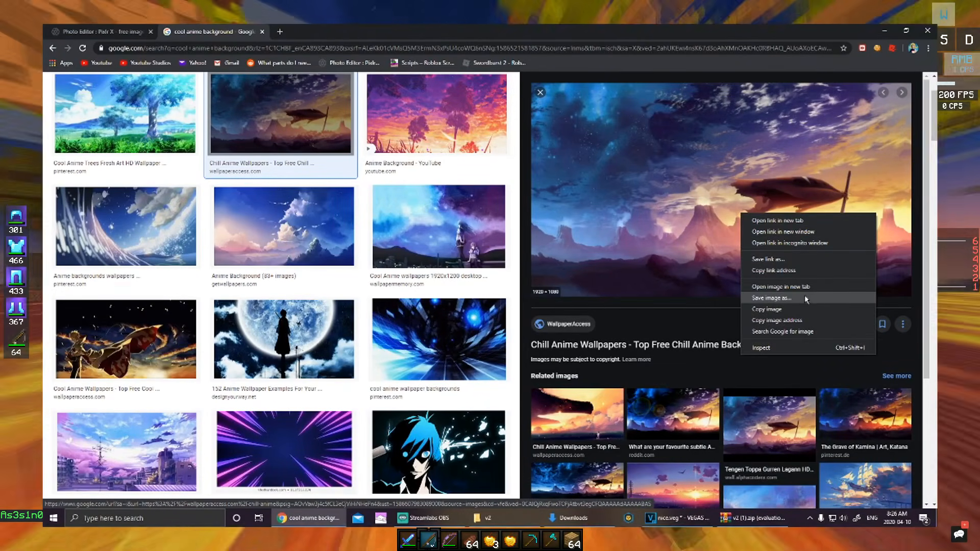
pyautogui.click(805, 298)
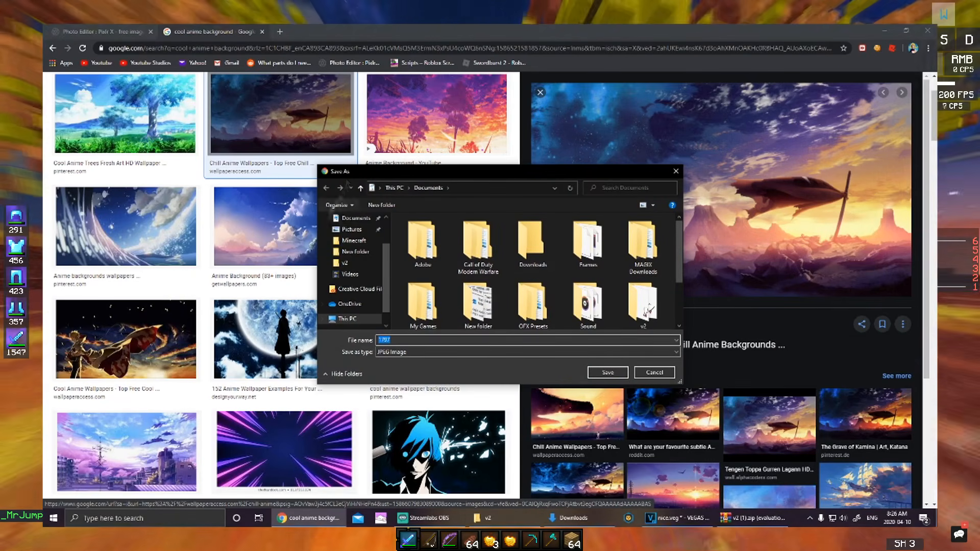
pyautogui.scroll(2, 358, 252)
pyautogui.click(355, 247)
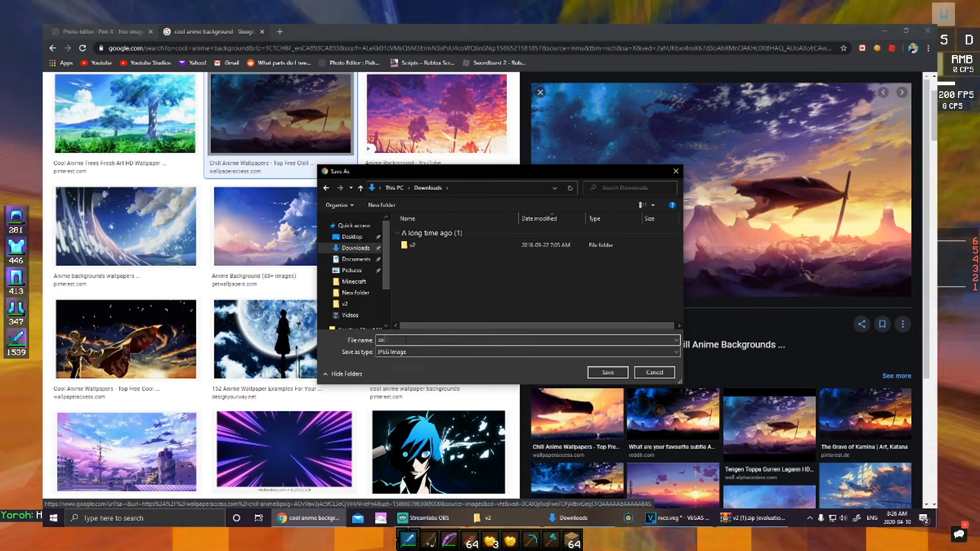
pyautogui.press('Return')
# Step: Add example.jpg to the current Pixlr image as a new layer
pyautogui.click(77, 31)
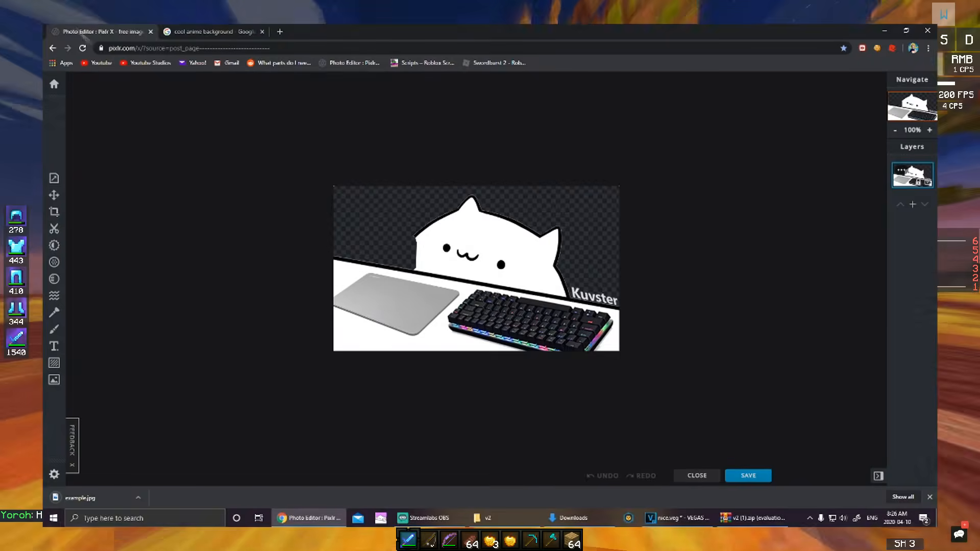
pyautogui.click(54, 381)
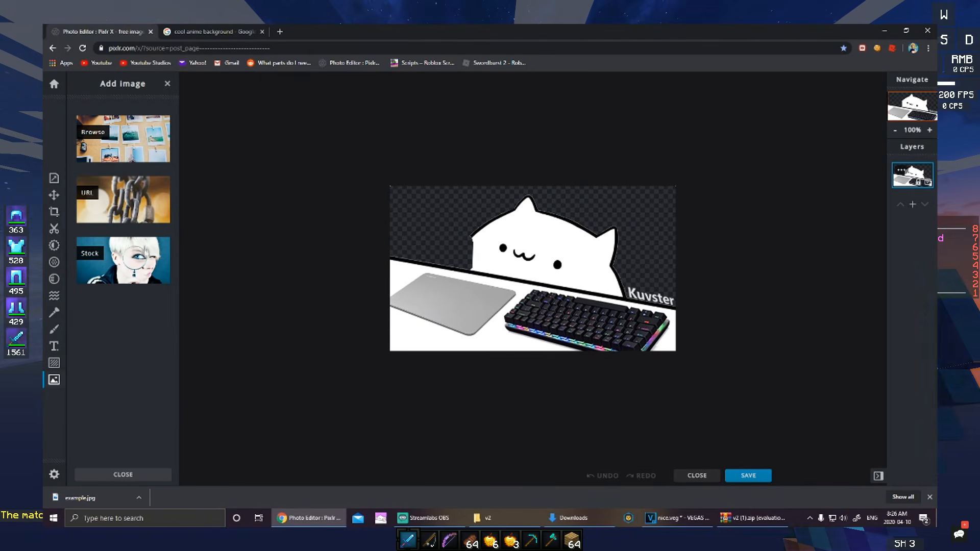
pyautogui.click(117, 144)
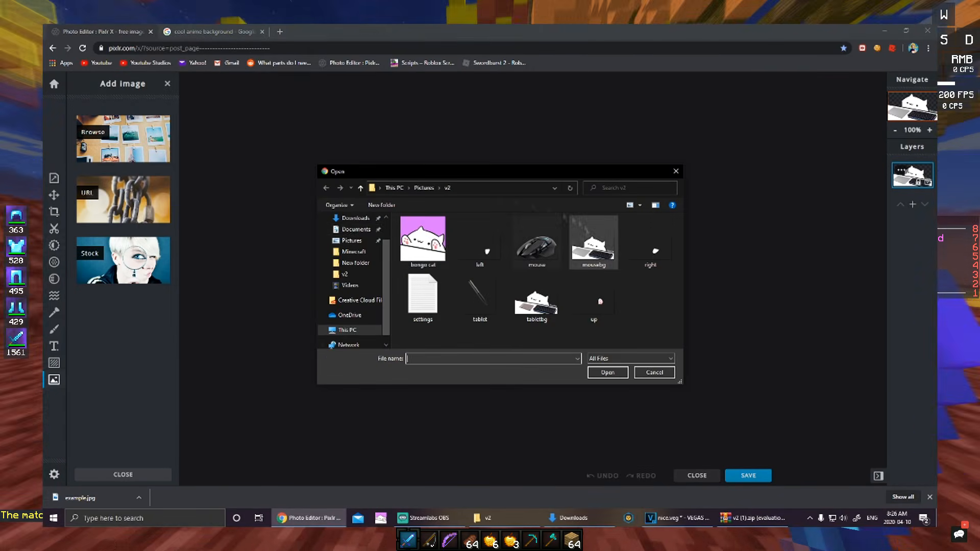
pyautogui.doubleClick(421, 246)
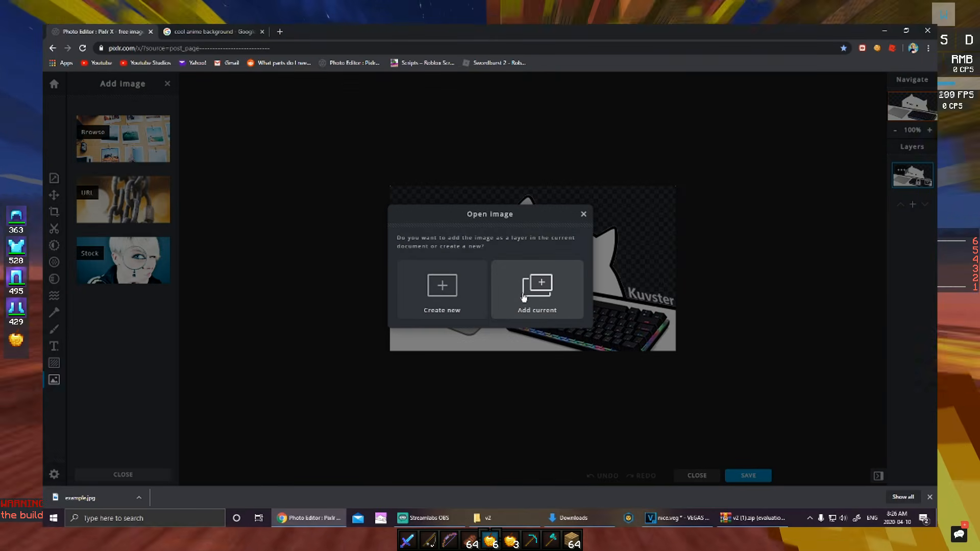
pyautogui.click(527, 295)
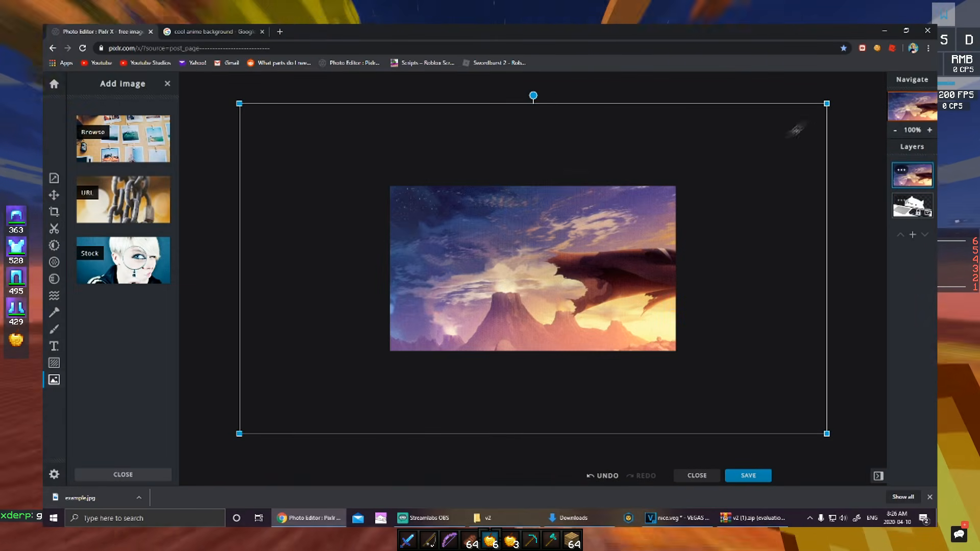
# Step: Shrink the anime layer into the canvas's top-left and unlock the cat layer's position
pyautogui.moveTo(826, 105); pyautogui.dragTo(509, 281)
pyautogui.moveTo(457, 329); pyautogui.dragTo(615, 245)
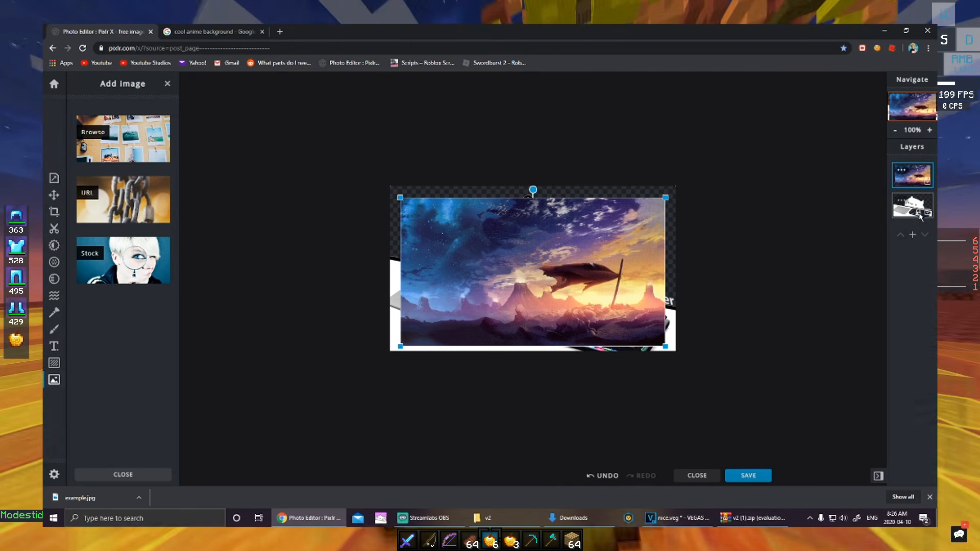
pyautogui.click(902, 201)
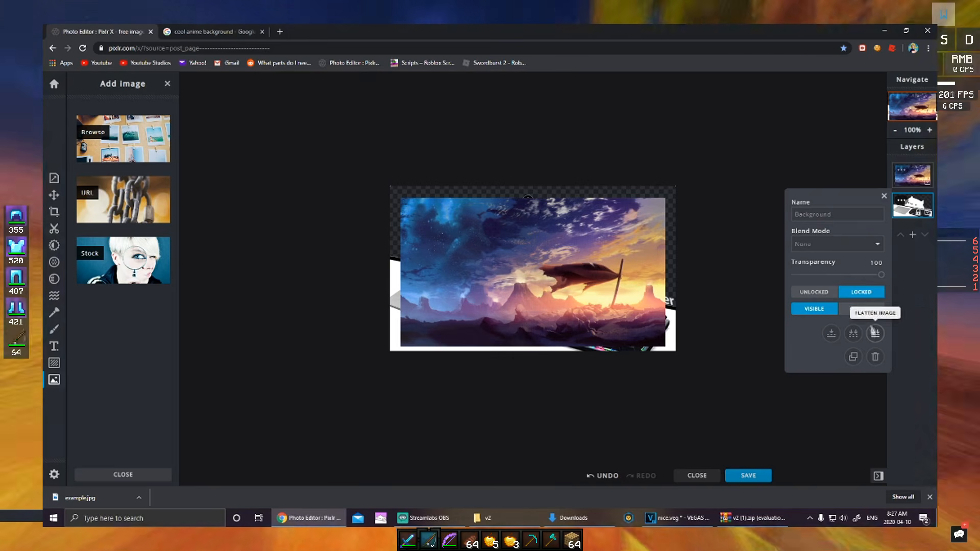
pyautogui.click(884, 196)
pyautogui.click(914, 210)
pyautogui.click(902, 205)
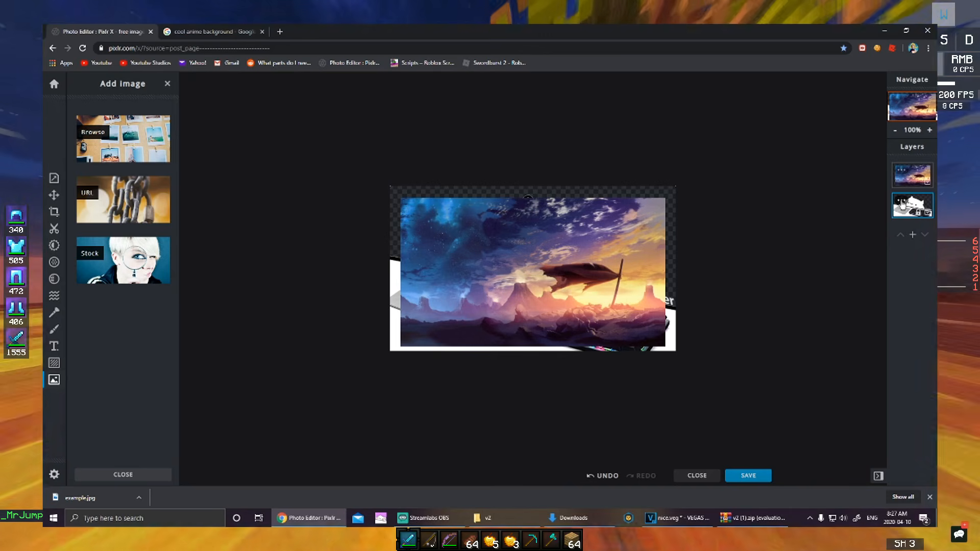
pyautogui.click(902, 205)
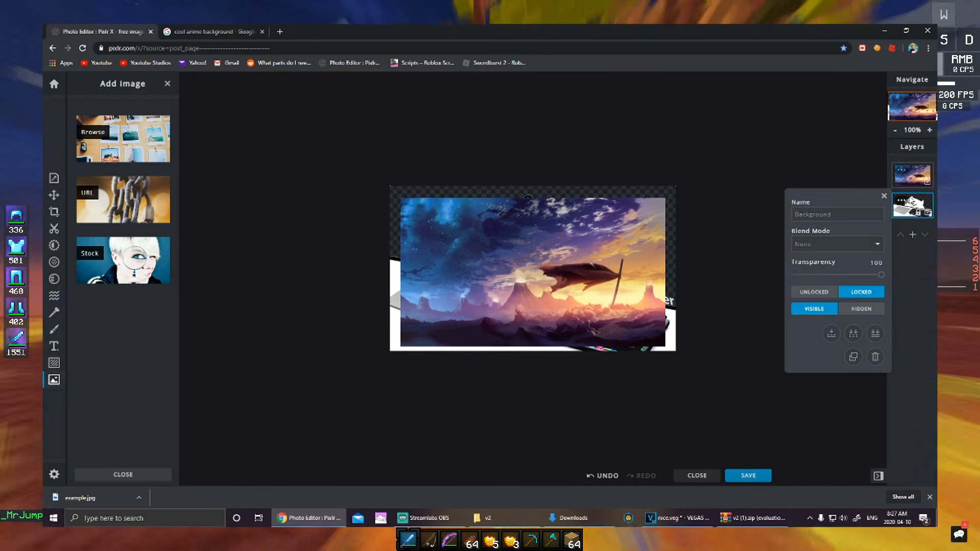
pyautogui.click(807, 292)
# Step: Put the cat layer above the background and resize and reposition the background to fit the canvas
pyautogui.moveTo(916, 210); pyautogui.dragTo(912, 179)
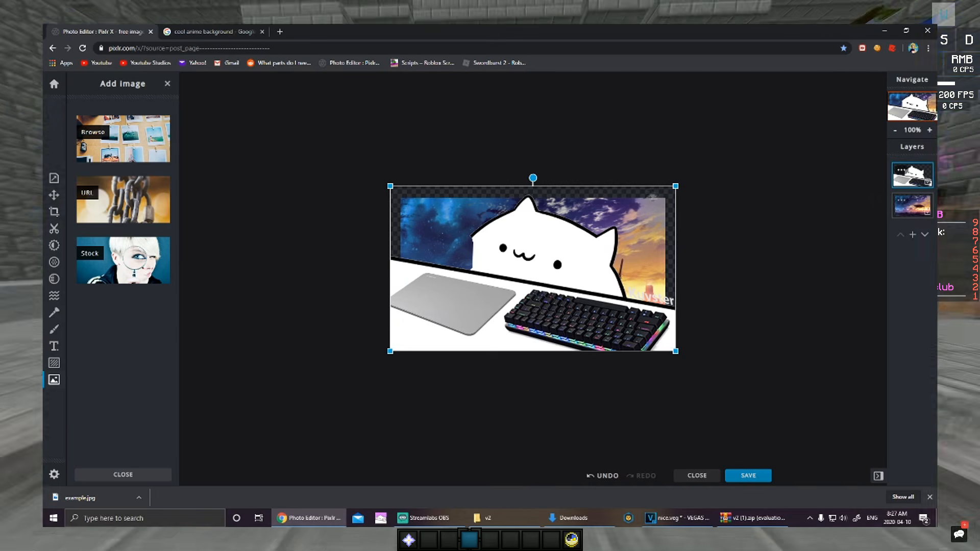
pyautogui.click(902, 170)
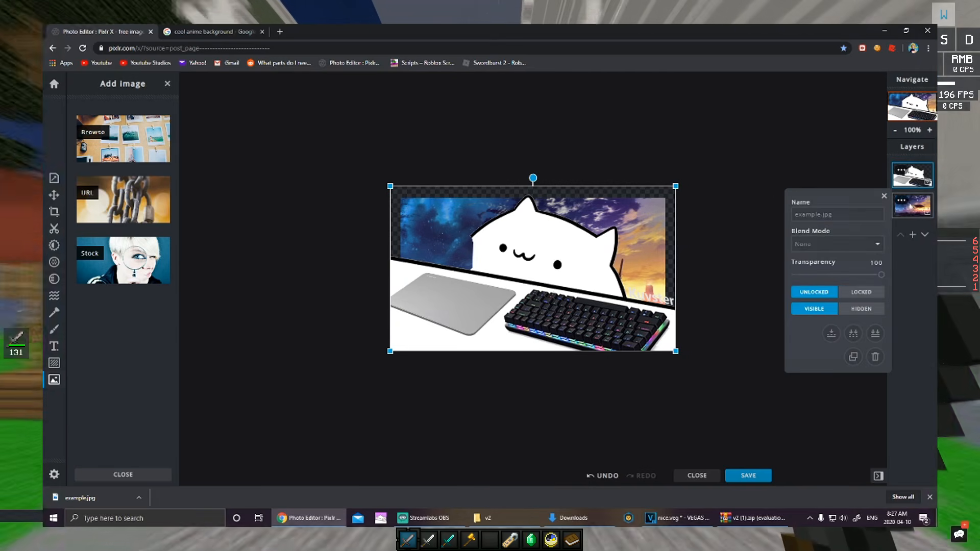
pyautogui.click(911, 205)
pyautogui.moveTo(665, 198); pyautogui.dragTo(715, 161)
pyautogui.click(300, 333)
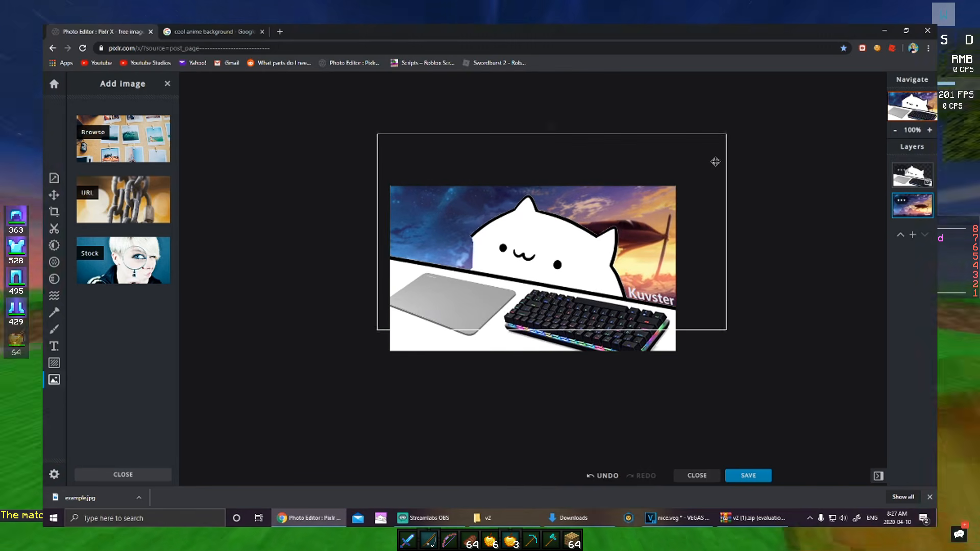
pyautogui.moveTo(377, 331); pyautogui.dragTo(277, 387)
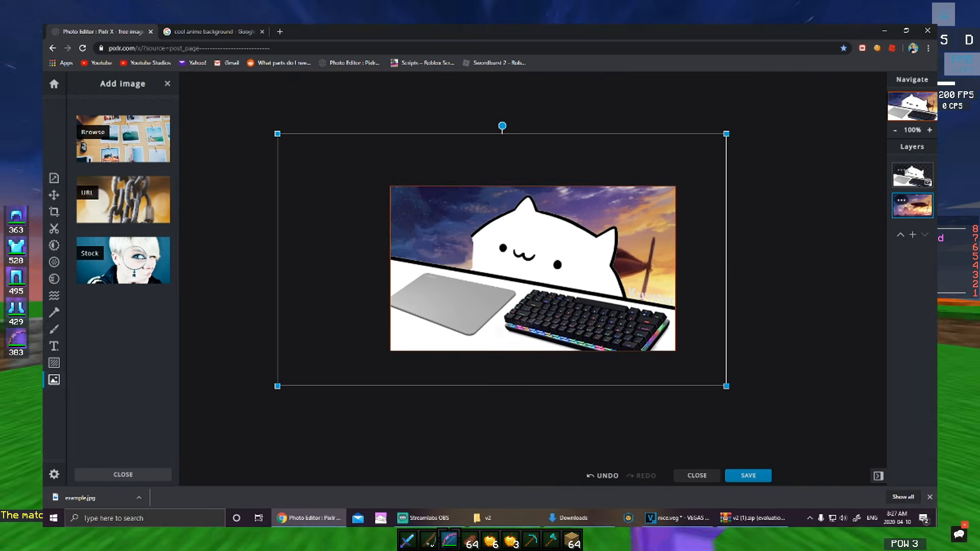
pyautogui.moveTo(726, 279); pyautogui.dragTo(839, 329)
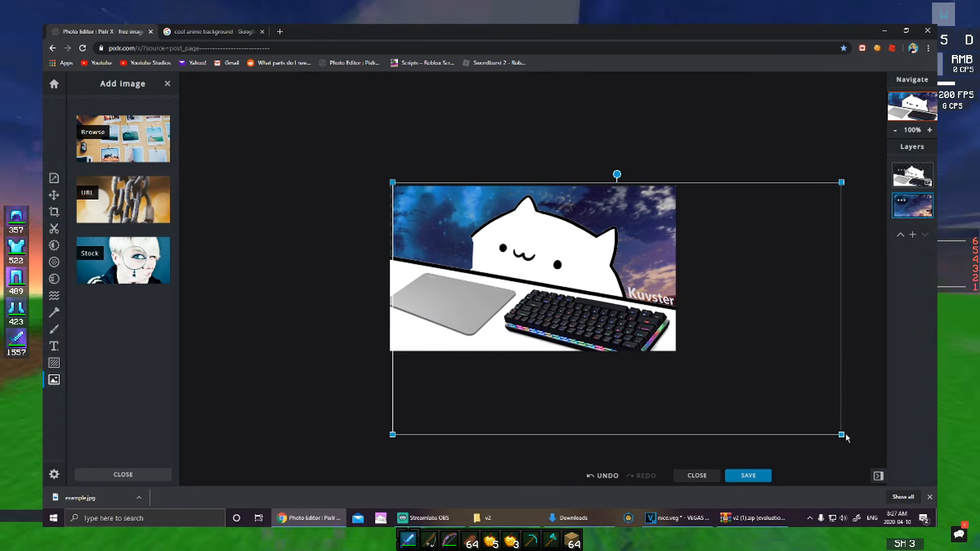
pyautogui.moveTo(839, 433); pyautogui.dragTo(694, 351)
pyautogui.moveTo(687, 297); pyautogui.dragTo(676, 298)
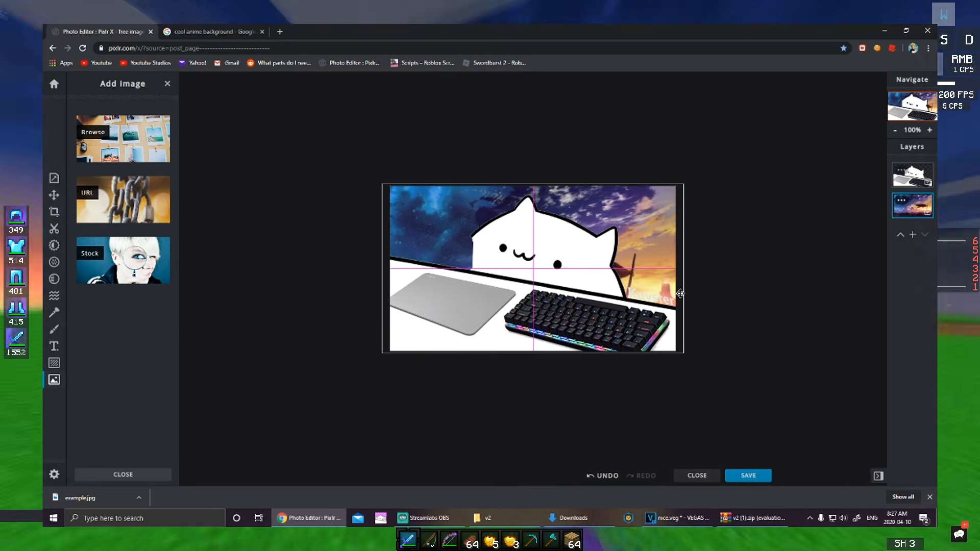
# Step: Pick the Cutout tool, then return to the cool anime background search tab
pyautogui.click(623, 155)
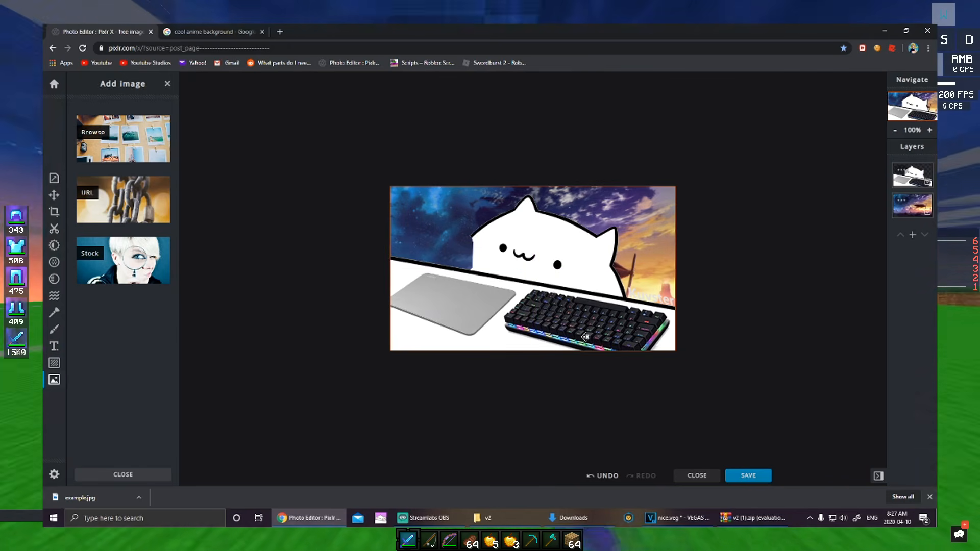
pyautogui.click(586, 337)
pyautogui.click(771, 183)
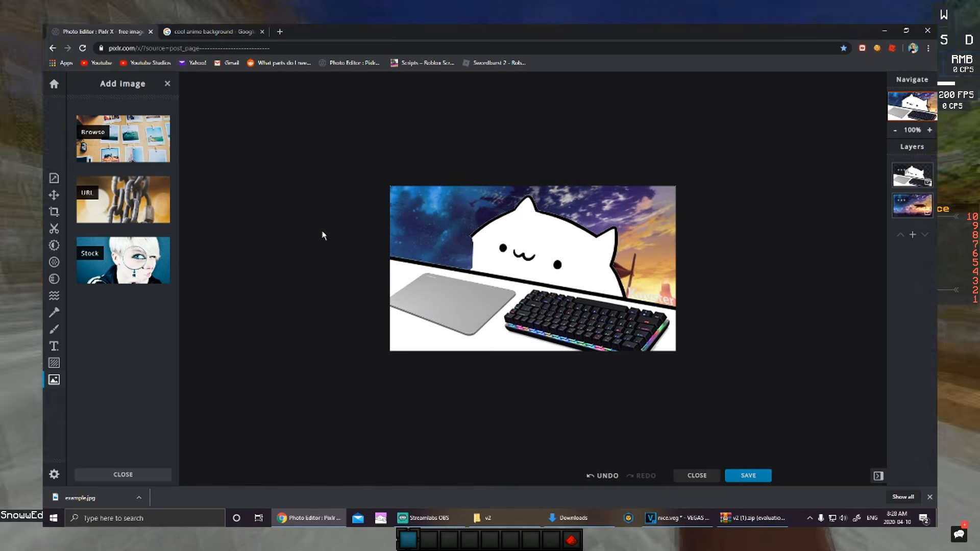
pyautogui.click(533, 268)
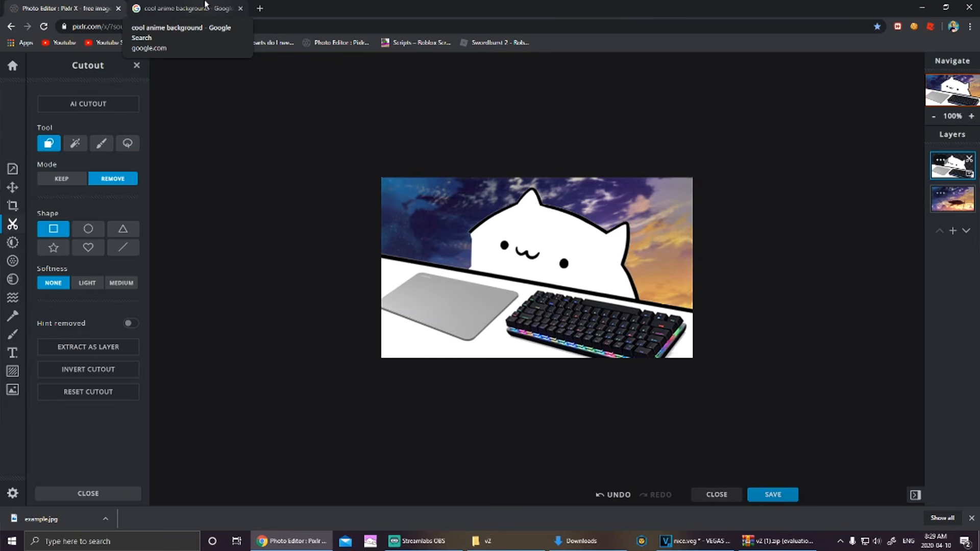
pyautogui.click(204, 4)
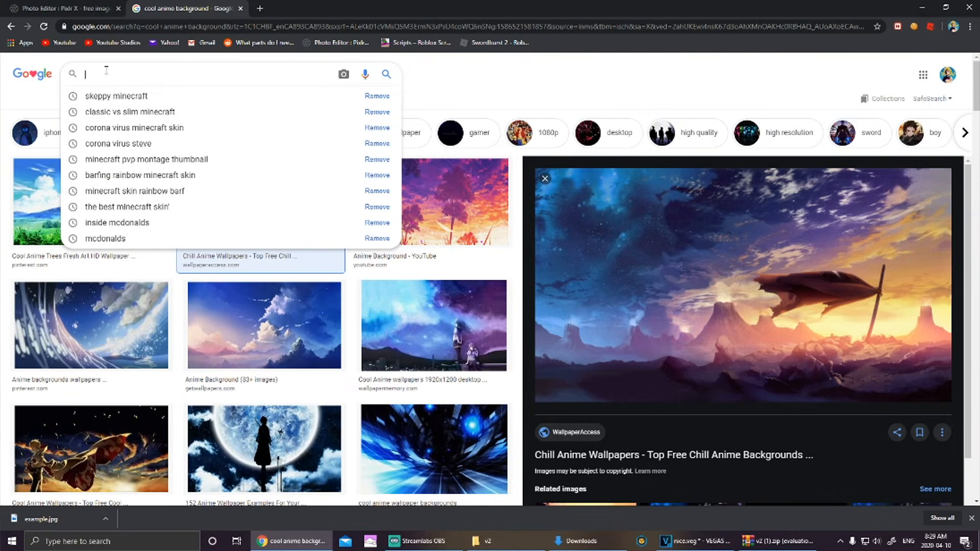
# Step: Search Google Images for 'earring png'
pyautogui.write('ear ')
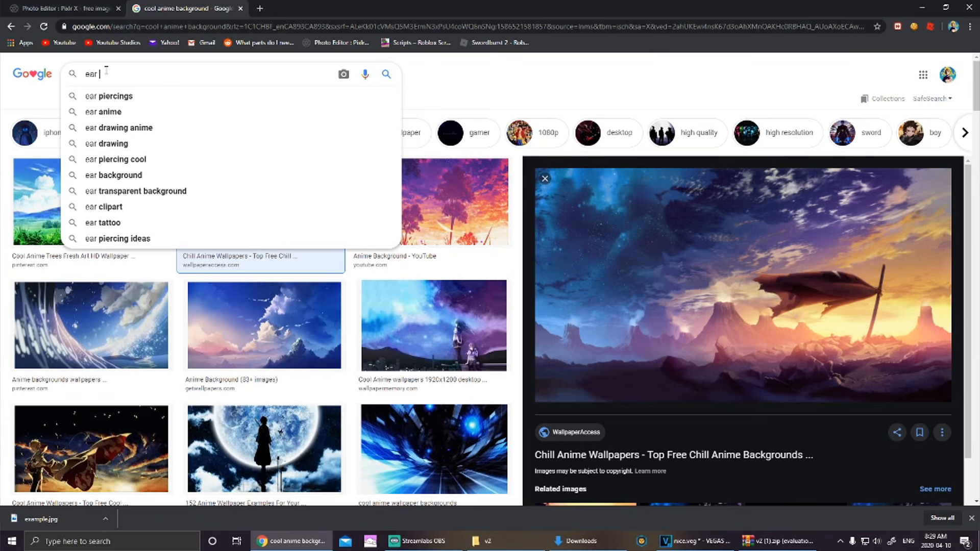
pyautogui.write('ring')
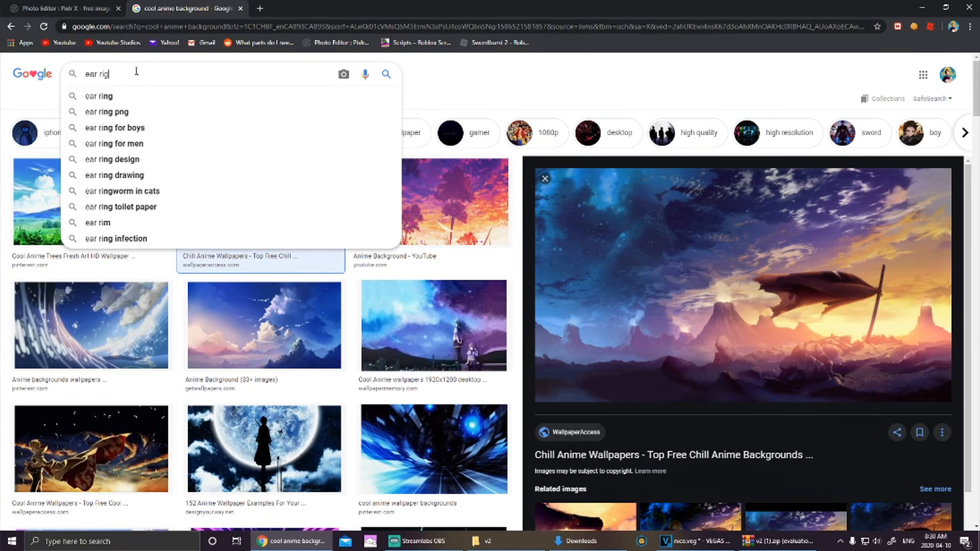
pyautogui.write('png')
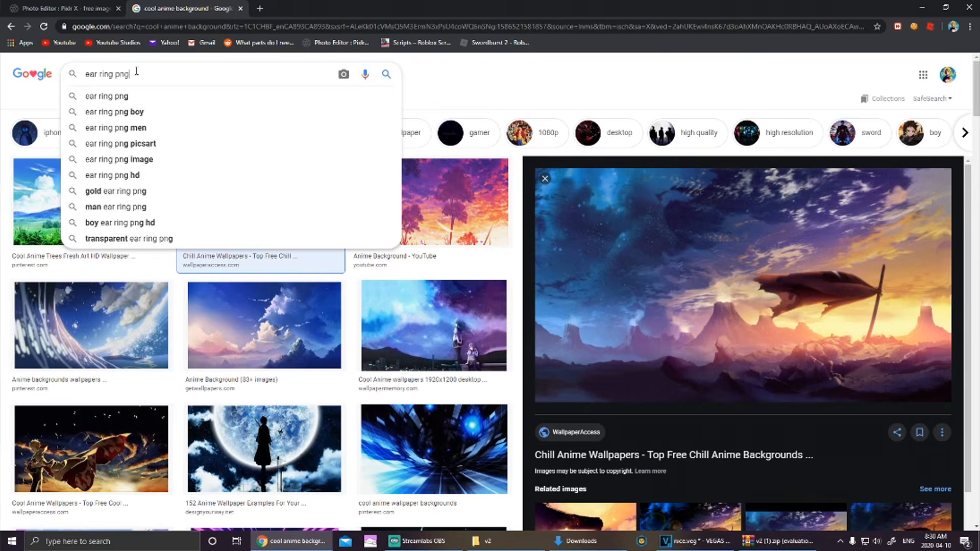
pyautogui.press('Return')
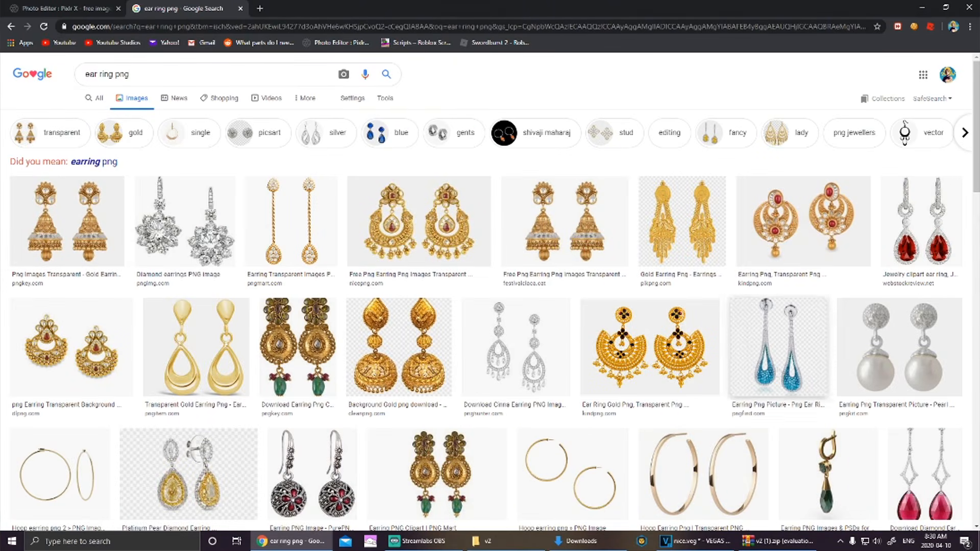
pyautogui.moveTo(153, 75); pyautogui.dragTo(84, 76)
pyautogui.click(83, 162)
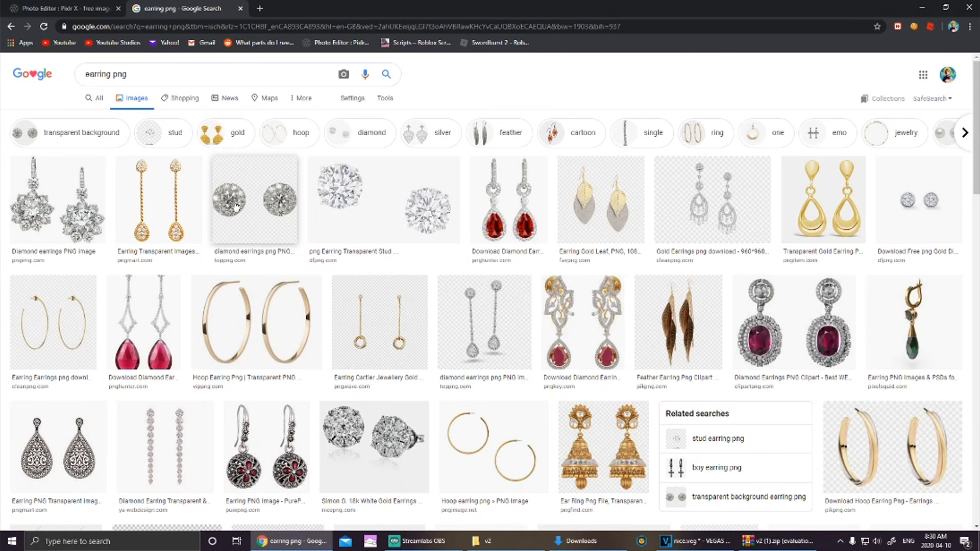
# Step: Preview earring results until reaching the silver bezel diamond studs
pyautogui.click(237, 206)
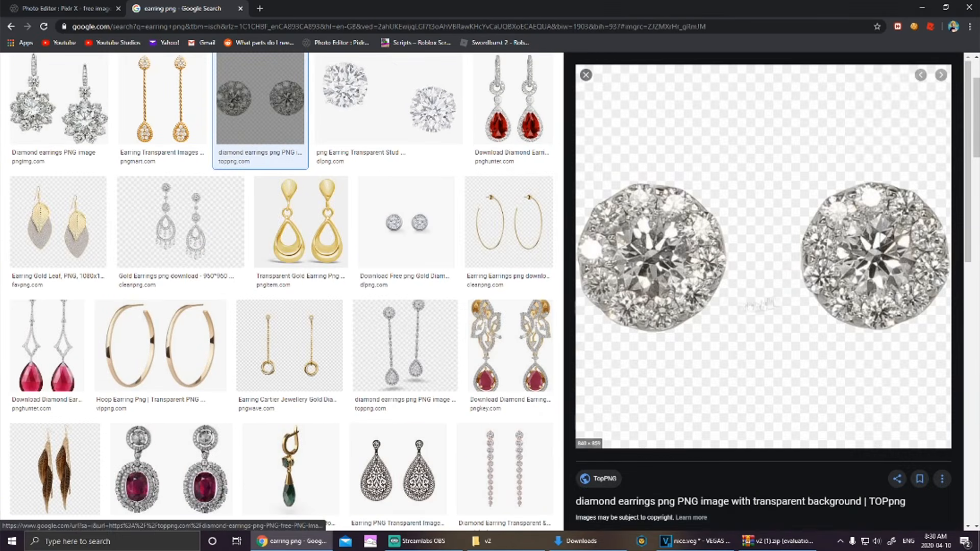
pyautogui.click(422, 91)
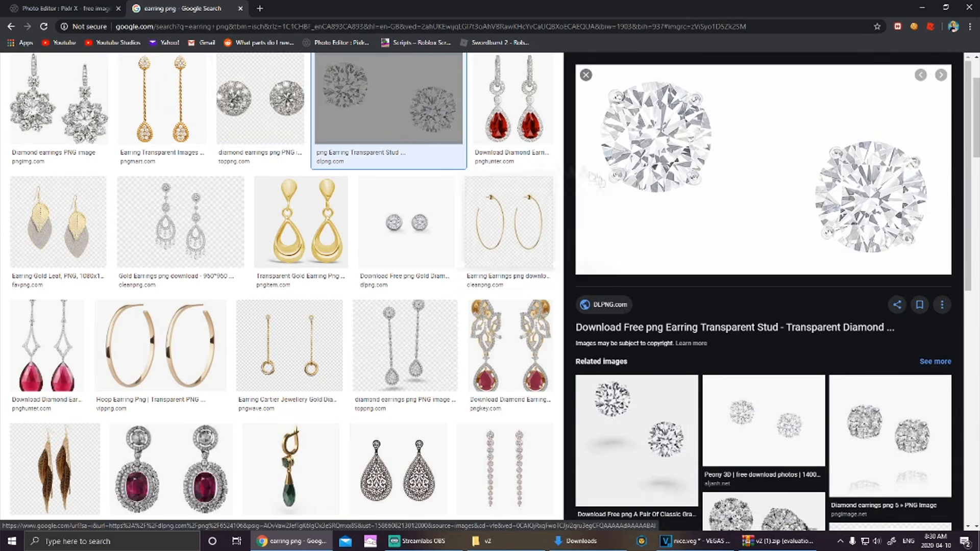
pyautogui.click(278, 112)
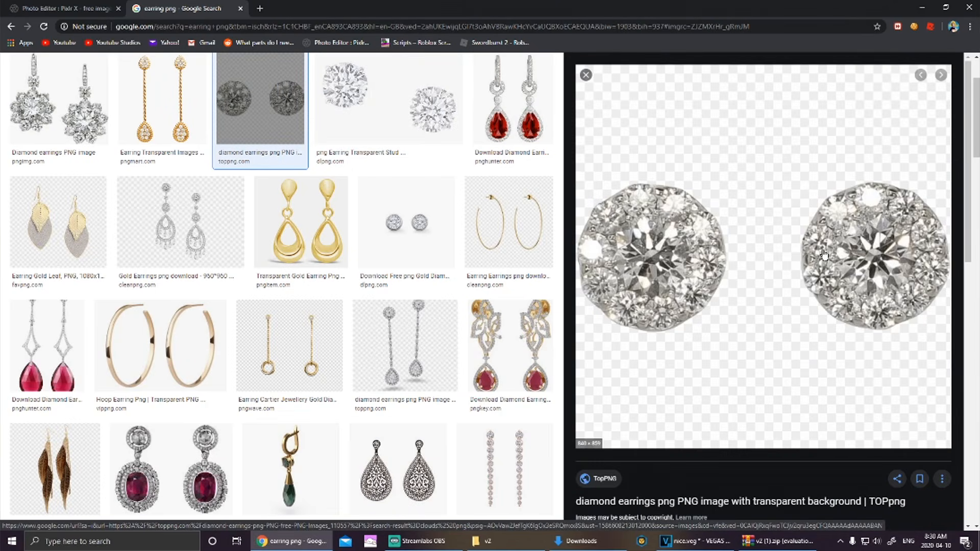
pyautogui.click(301, 222)
pyautogui.click(182, 224)
pyautogui.click(301, 222)
pyautogui.click(181, 225)
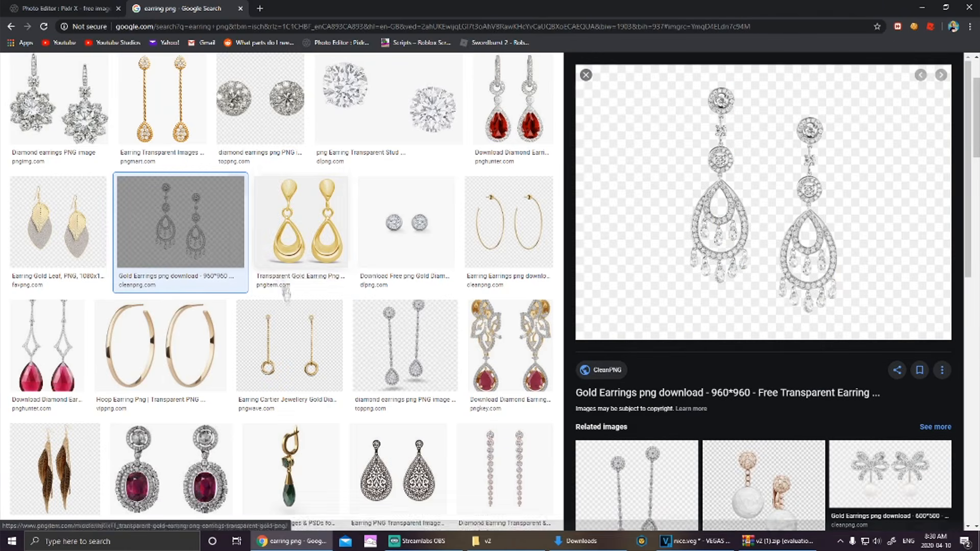
pyautogui.click(289, 333)
pyautogui.click(406, 222)
pyautogui.click(405, 345)
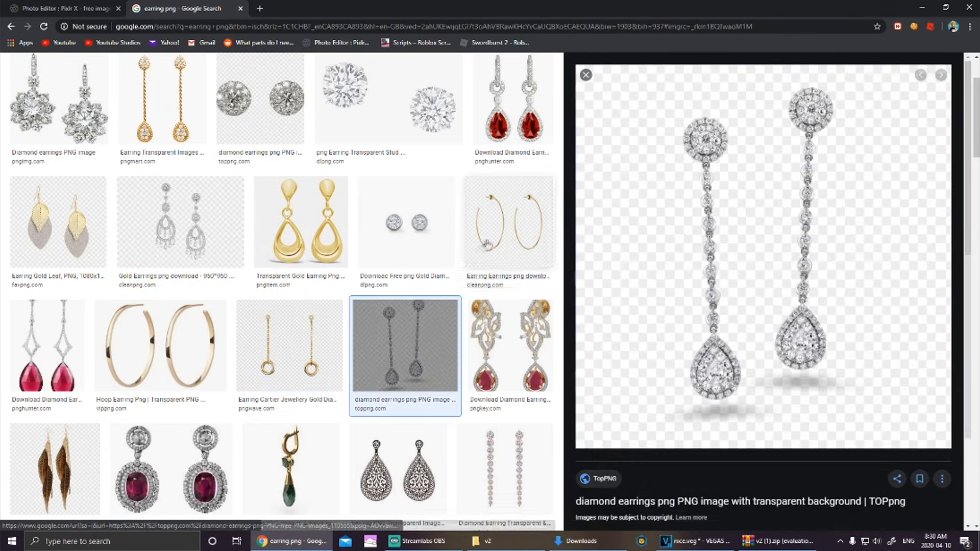
pyautogui.click(508, 225)
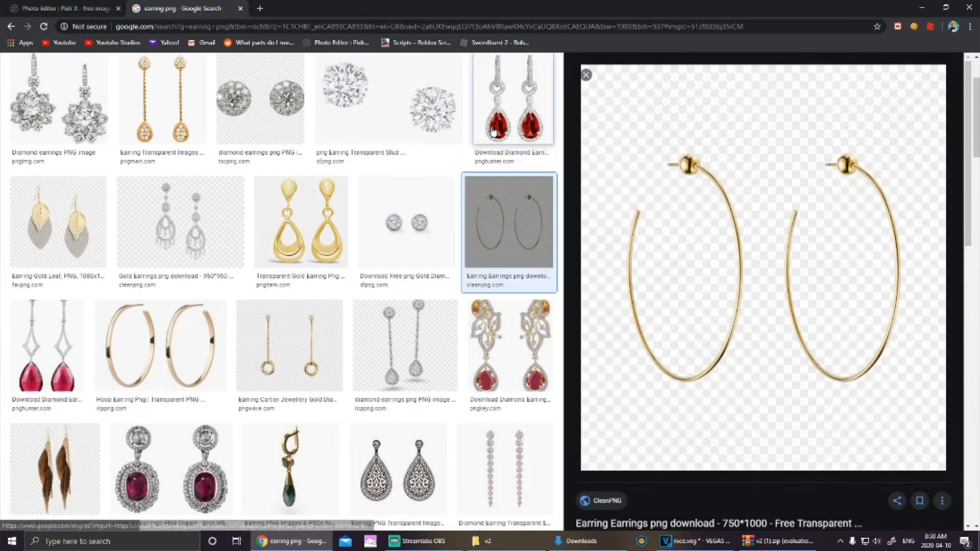
pyautogui.click(513, 102)
pyautogui.click(411, 205)
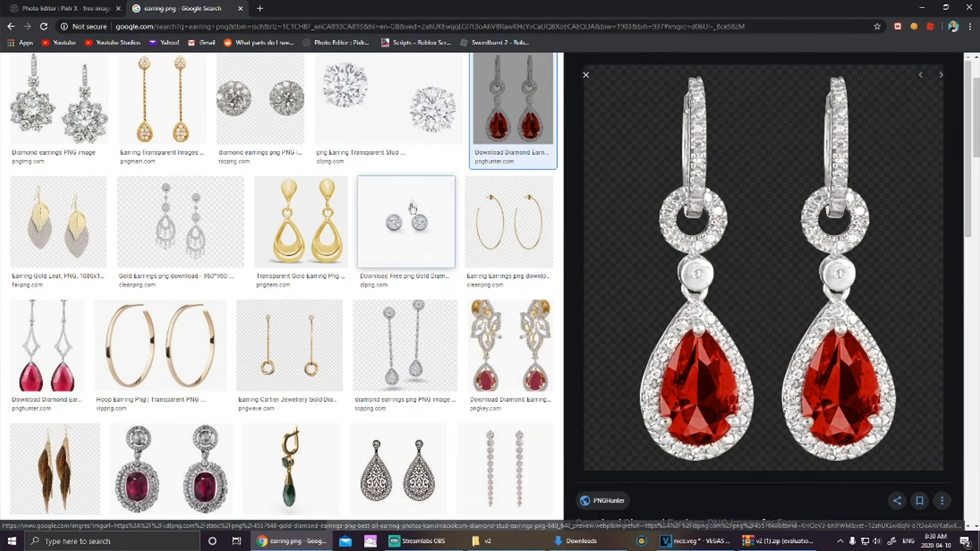
pyautogui.click(425, 113)
pyautogui.click(420, 223)
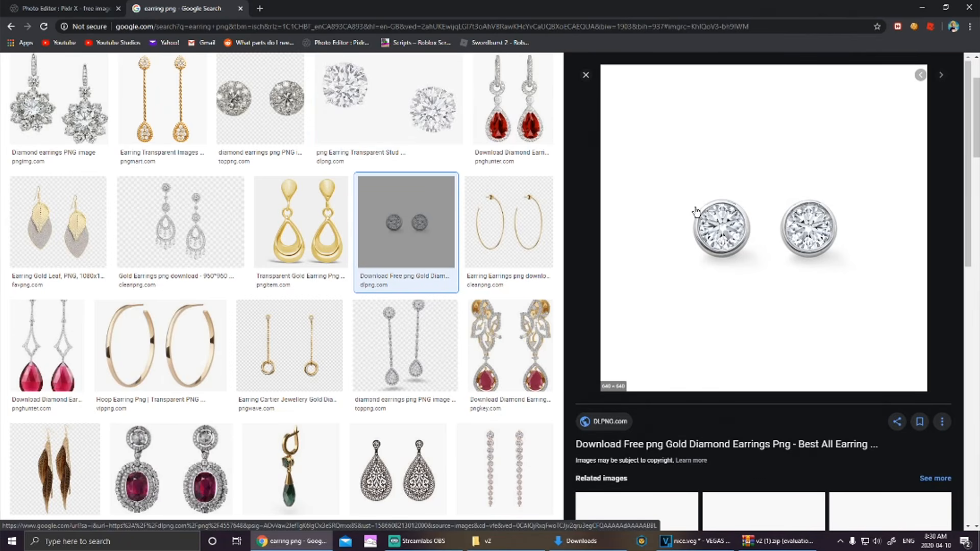
# Step: Copy the image address of the silver bezel diamond studs
pyautogui.rightClick(721, 203)
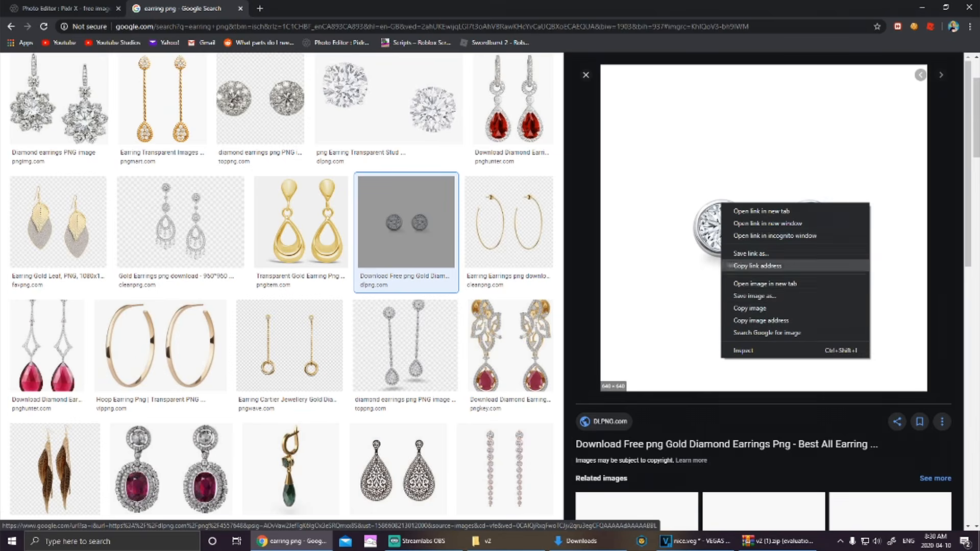
pyautogui.click(774, 320)
pyautogui.rightClick(773, 211)
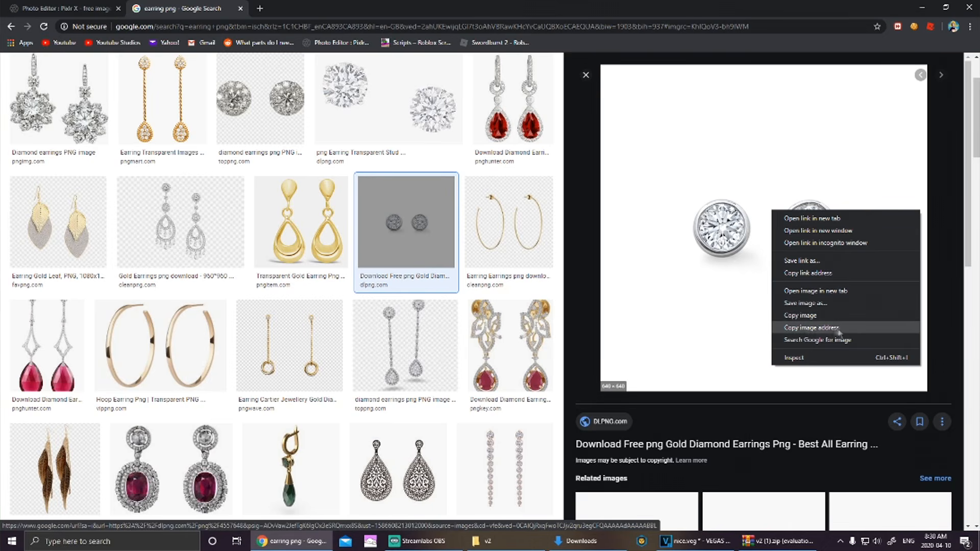
# Step: Add the earrings image from the copied URL as a layer, shrunk over the cat's face
pyautogui.click(77, 8)
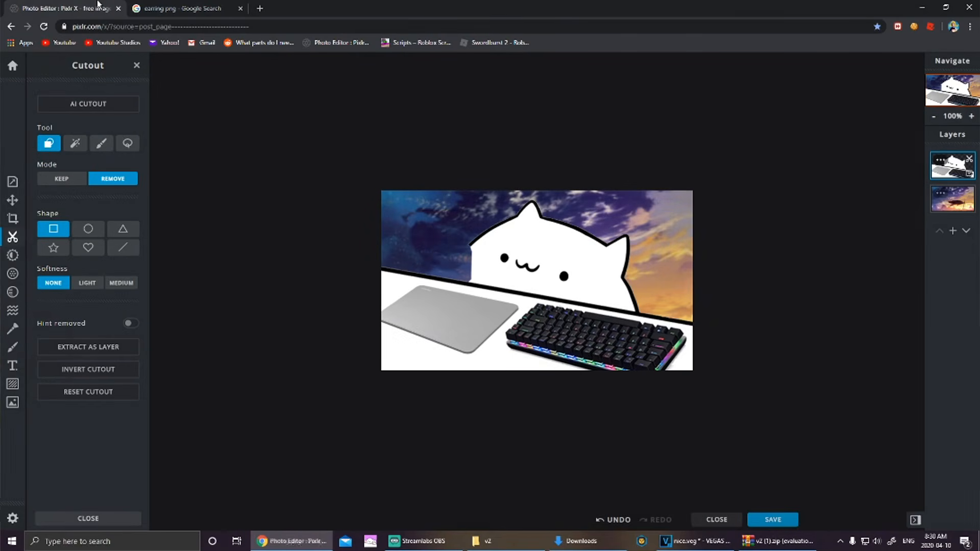
pyautogui.click(13, 404)
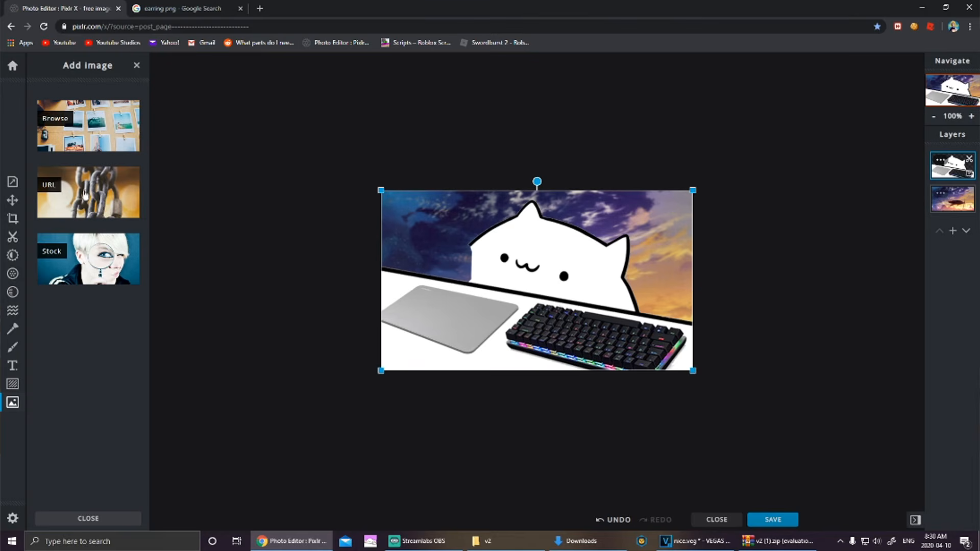
pyautogui.click(90, 194)
pyautogui.click(442, 294)
pyautogui.hotkey('ctrl', 'v')
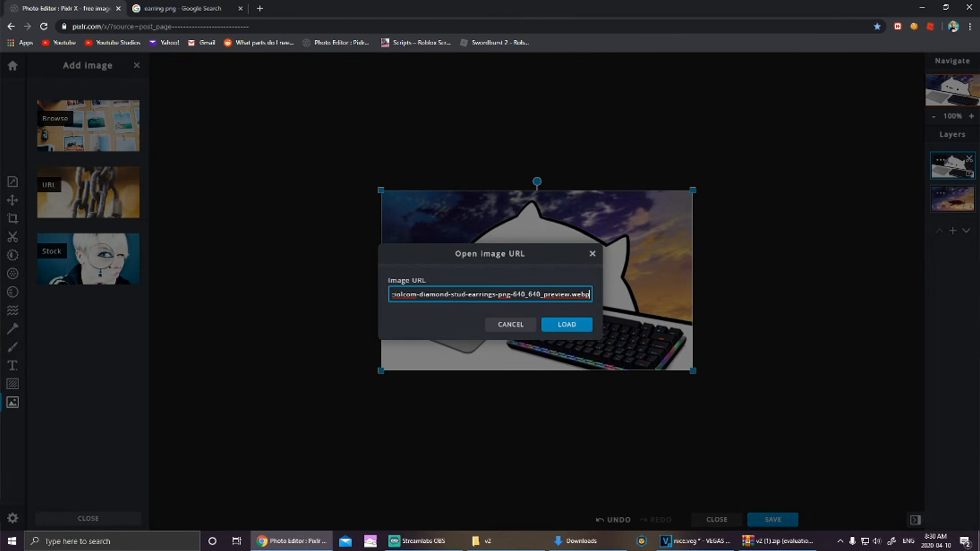
pyautogui.click(567, 326)
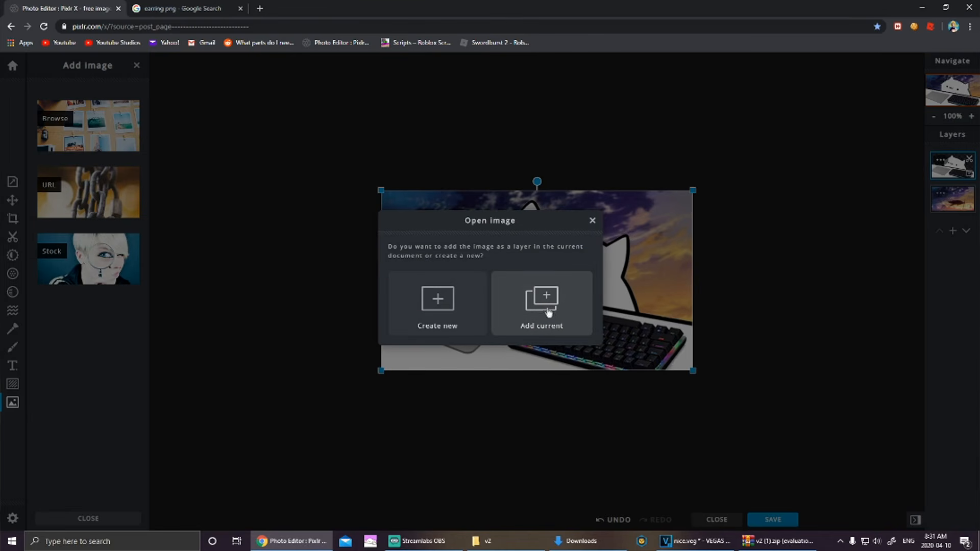
pyautogui.click(552, 304)
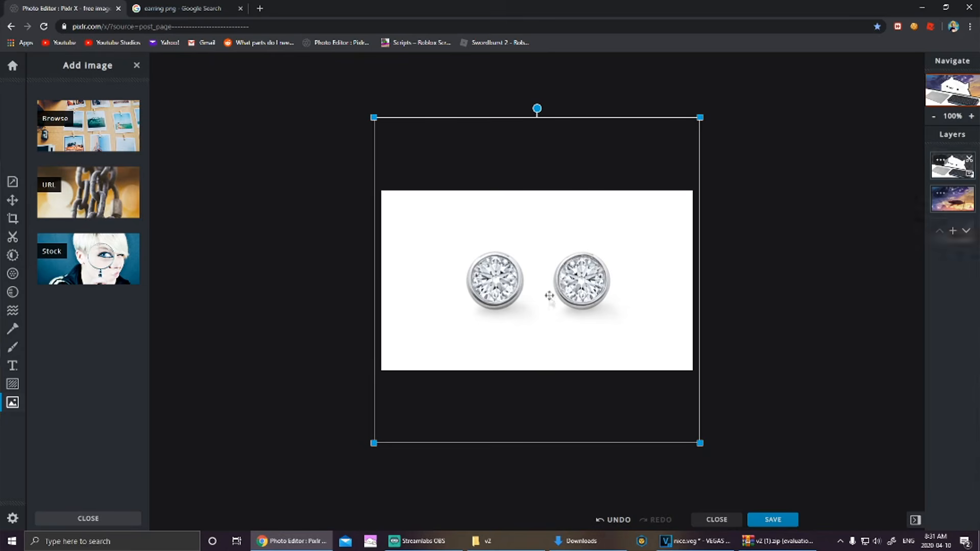
pyautogui.moveTo(701, 118); pyautogui.dragTo(512, 306)
pyautogui.moveTo(475, 334); pyautogui.dragTo(542, 247)
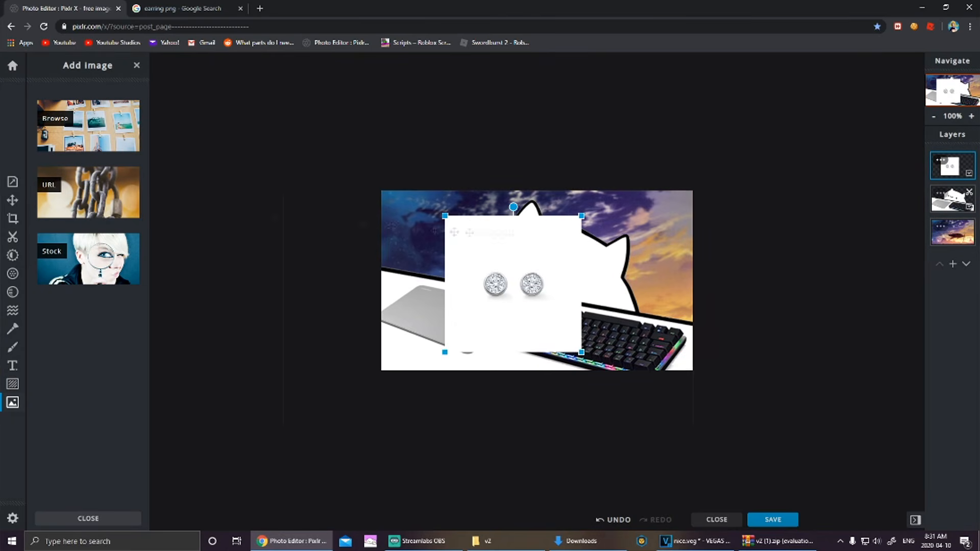
# Step: Cut away the earrings' white background and remove the left earring with a drawn cutout shape
pyautogui.click(14, 240)
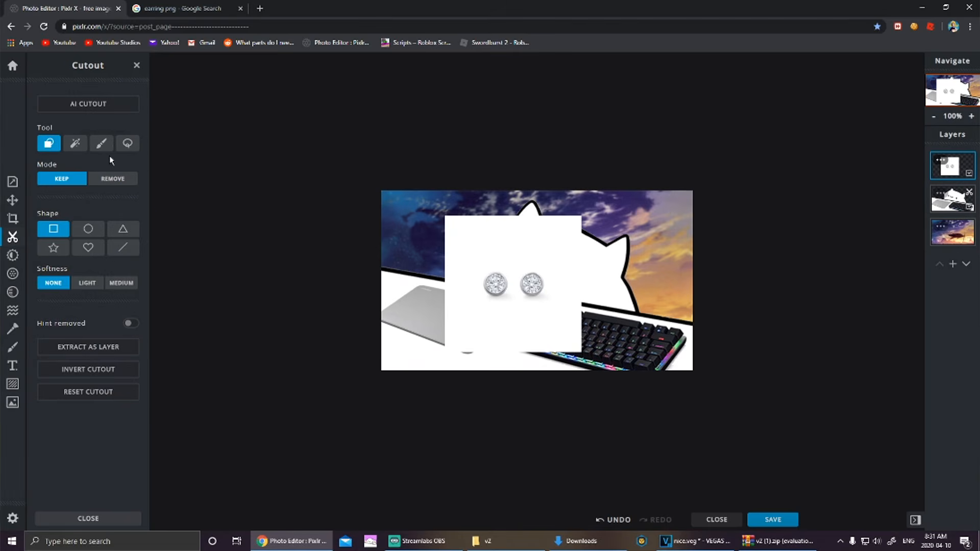
pyautogui.click(74, 145)
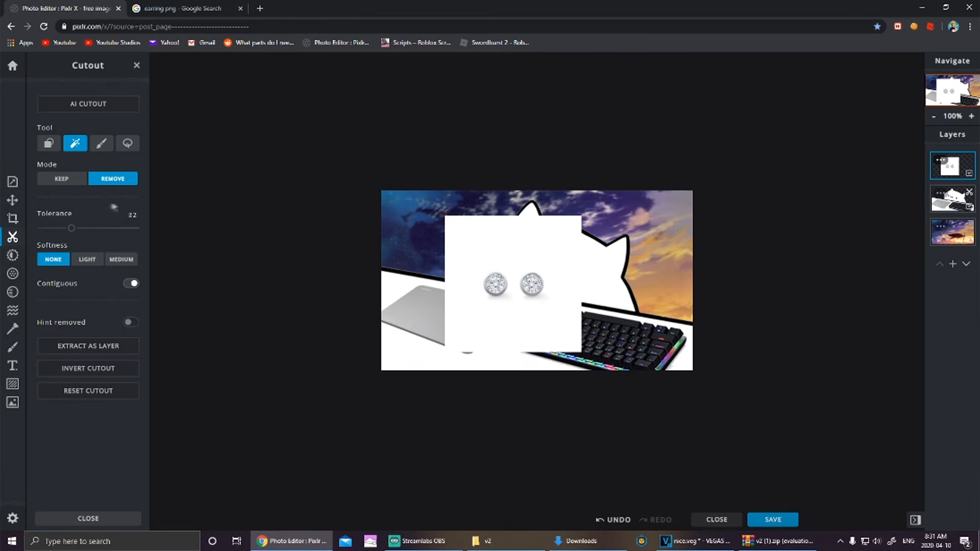
pyautogui.click(485, 244)
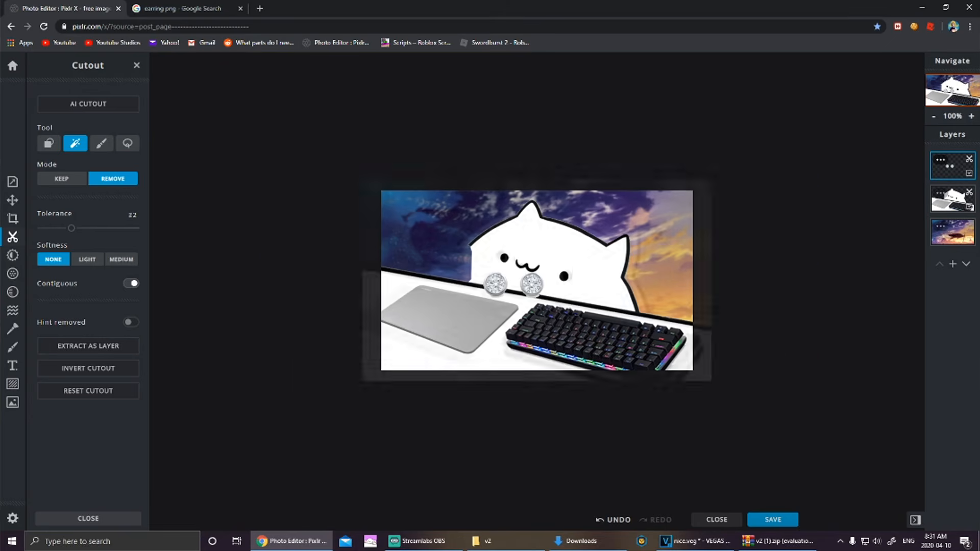
pyautogui.scroll(5, 567, 311)
pyautogui.click(505, 330)
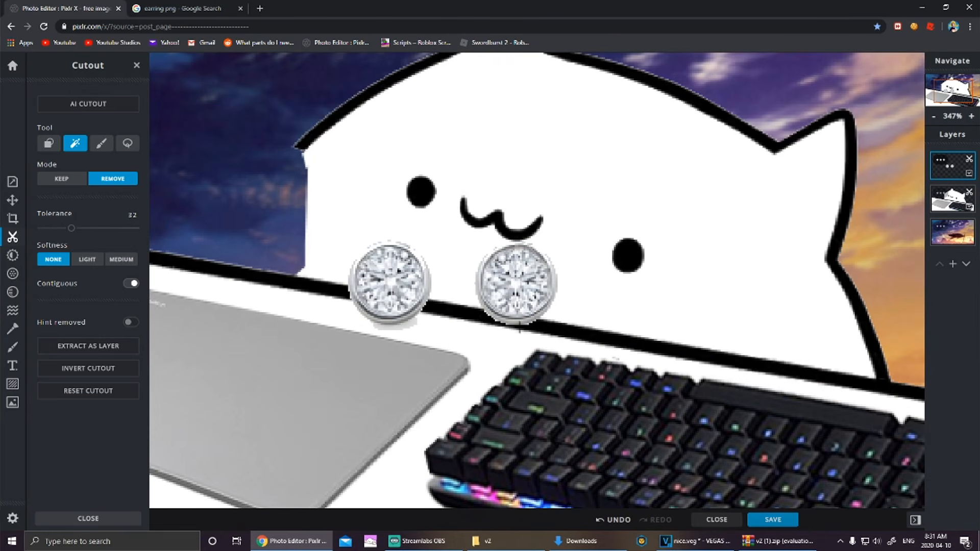
pyautogui.click(488, 313)
pyautogui.hotkey('ctrl', 'z')
pyautogui.click(393, 328)
pyautogui.hotkey('ctrl', 'z')
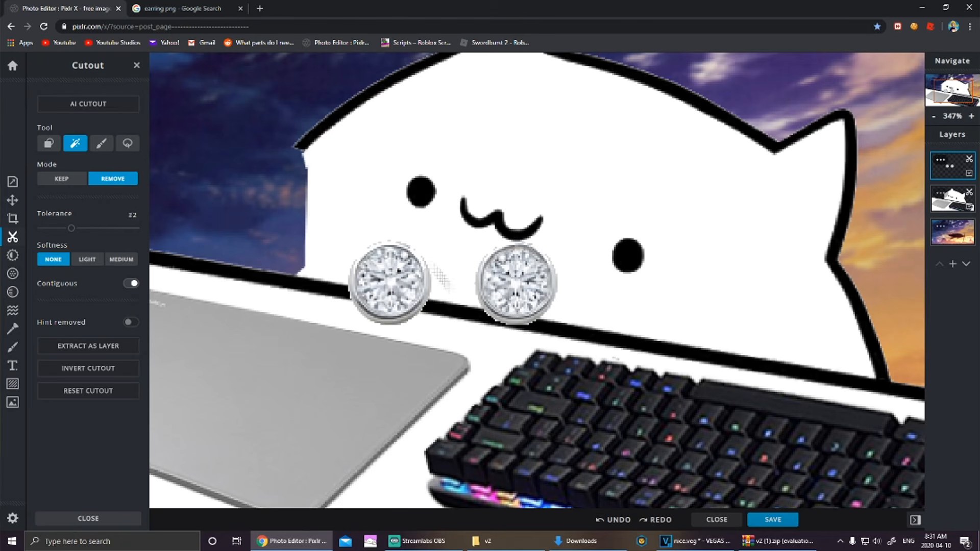
pyautogui.scroll(-5, 506, 240)
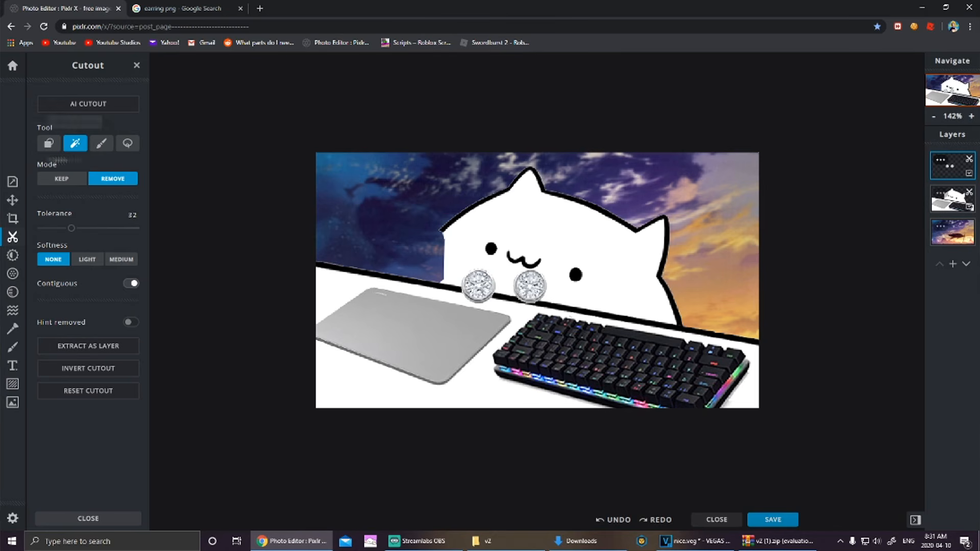
pyautogui.click(49, 143)
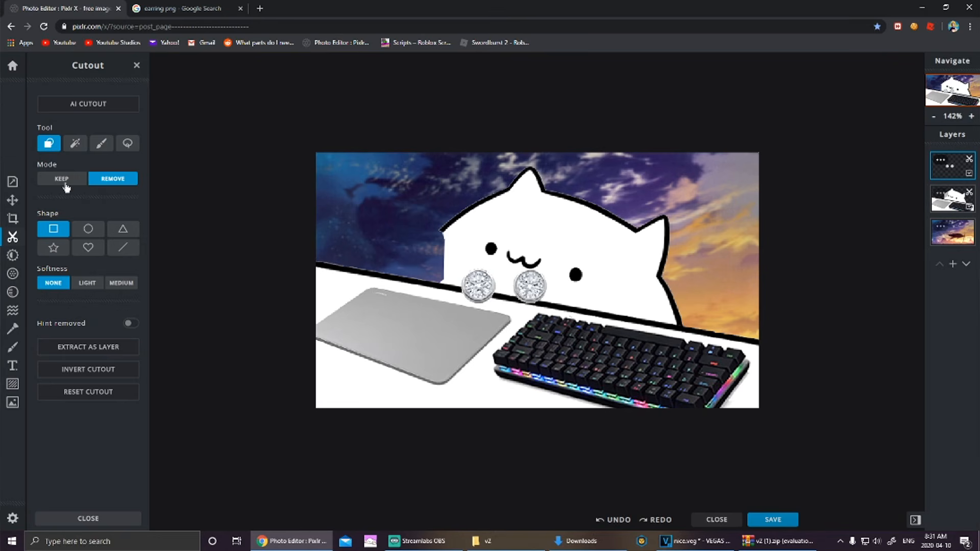
pyautogui.moveTo(461, 268); pyautogui.dragTo(498, 307)
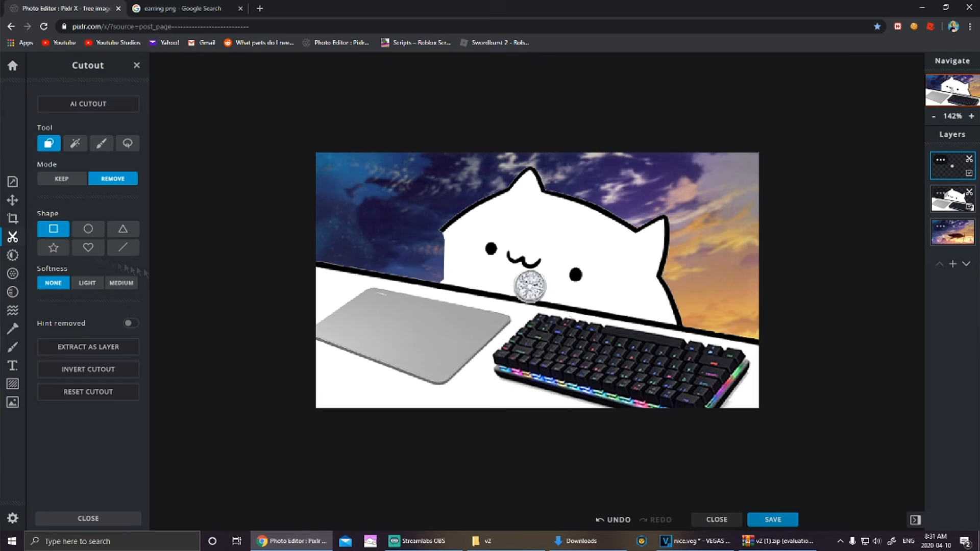
# Step: Shrink the remaining earring and place it as a tiny stud on the cat's right ear
pyautogui.click(12, 200)
pyautogui.moveTo(600, 189); pyautogui.dragTo(476, 280)
pyautogui.moveTo(463, 322); pyautogui.dragTo(673, 212)
pyautogui.click(797, 195)
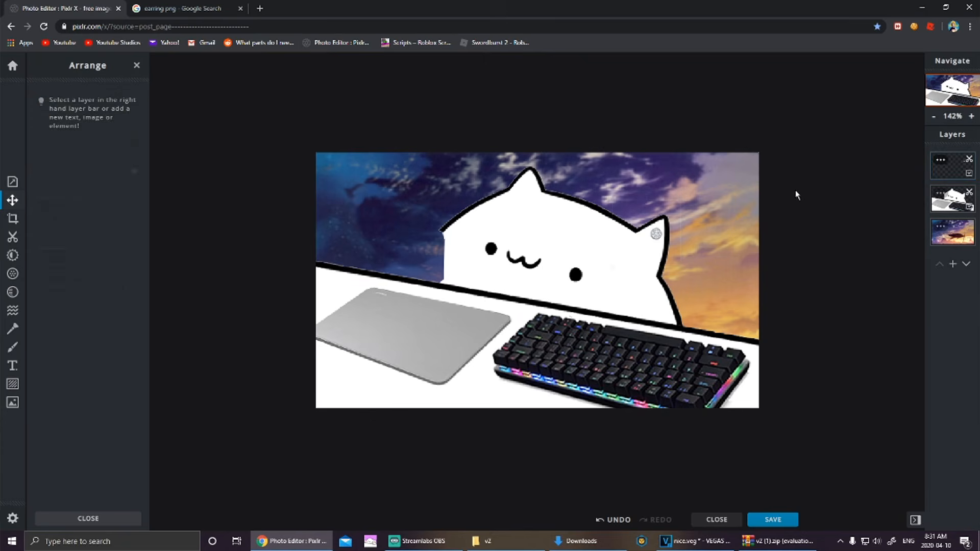
pyautogui.click(664, 223)
pyautogui.moveTo(680, 200); pyautogui.dragTo(664, 244)
pyautogui.click(793, 231)
pyautogui.click(791, 232)
pyautogui.click(790, 240)
# Step: Set up a red, 0% softness, 9 px brush on the cat layer
pyautogui.click(14, 347)
pyautogui.click(952, 198)
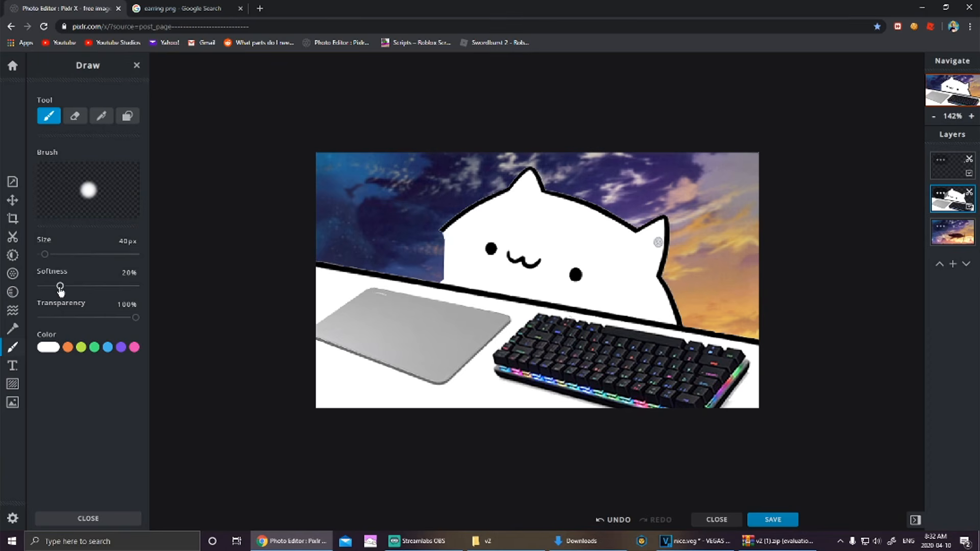
pyautogui.moveTo(60, 286); pyautogui.dragTo(8, 292)
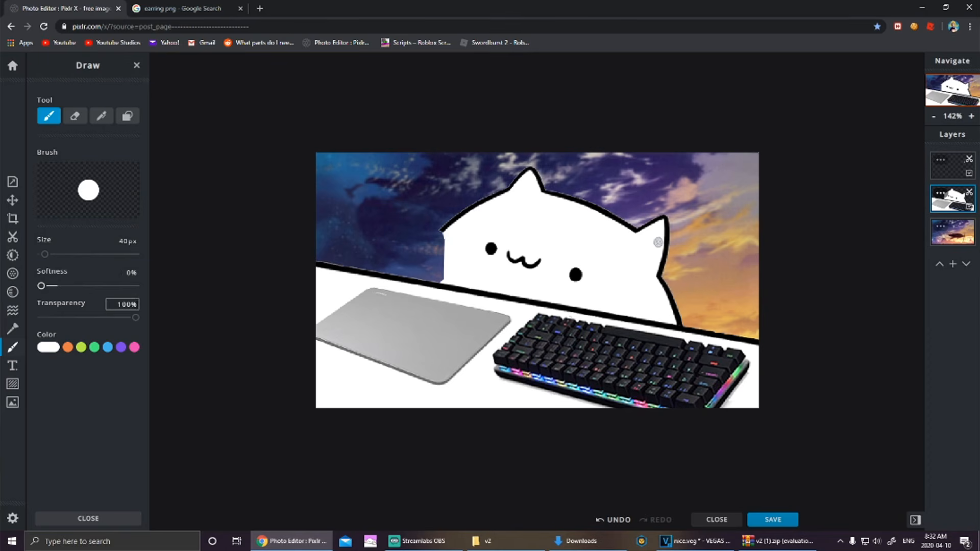
pyautogui.click(55, 351)
pyautogui.moveTo(126, 379); pyautogui.dragTo(139, 360)
pyautogui.click(30, 341)
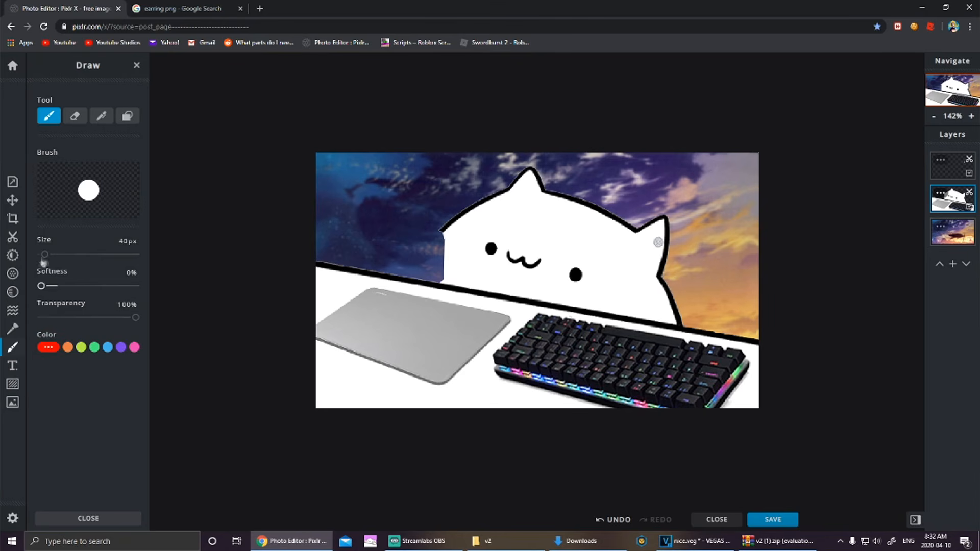
pyautogui.moveTo(42, 259); pyautogui.dragTo(40, 258)
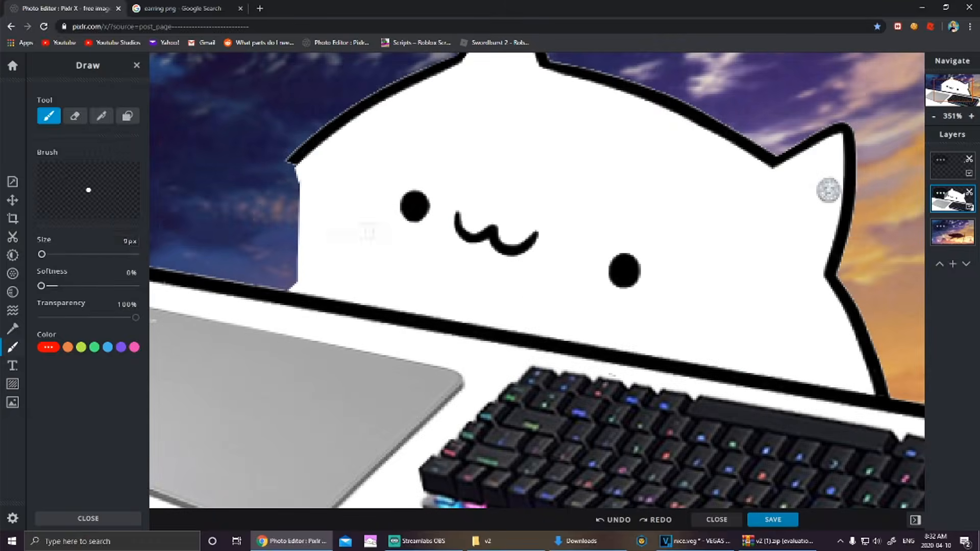
# Step: Paint small red pupils in the cat's left and right eyes, undoing misplaced dots
pyautogui.click(414, 205)
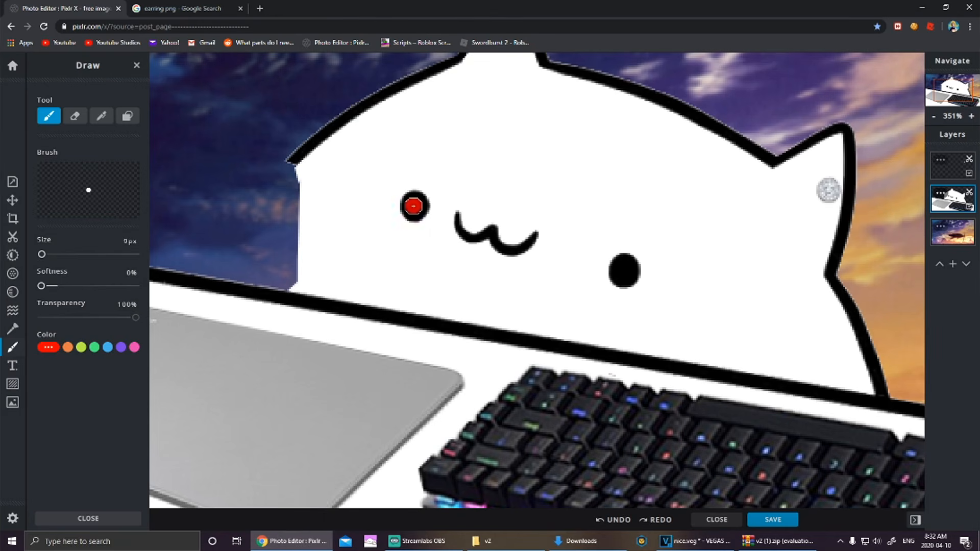
pyautogui.click(626, 270)
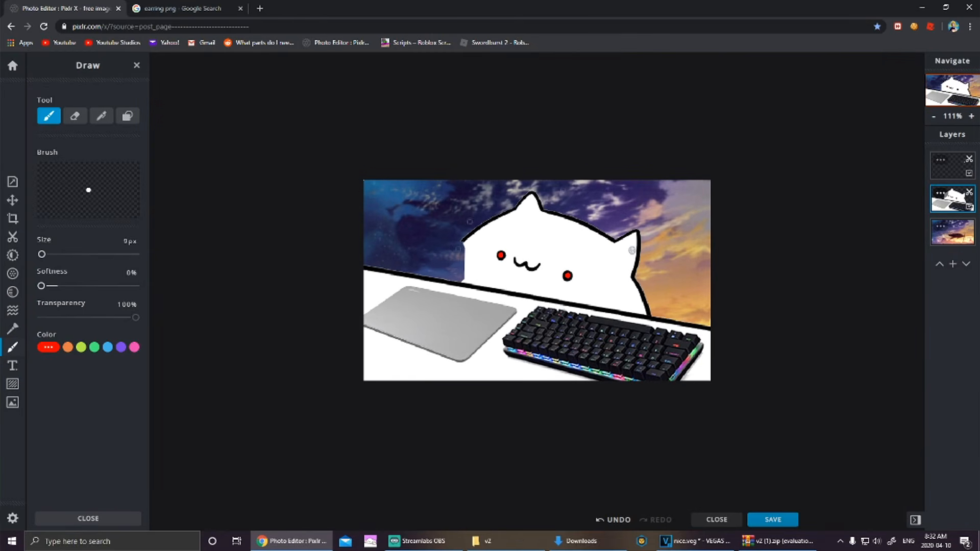
pyautogui.scroll(2, 561, 300)
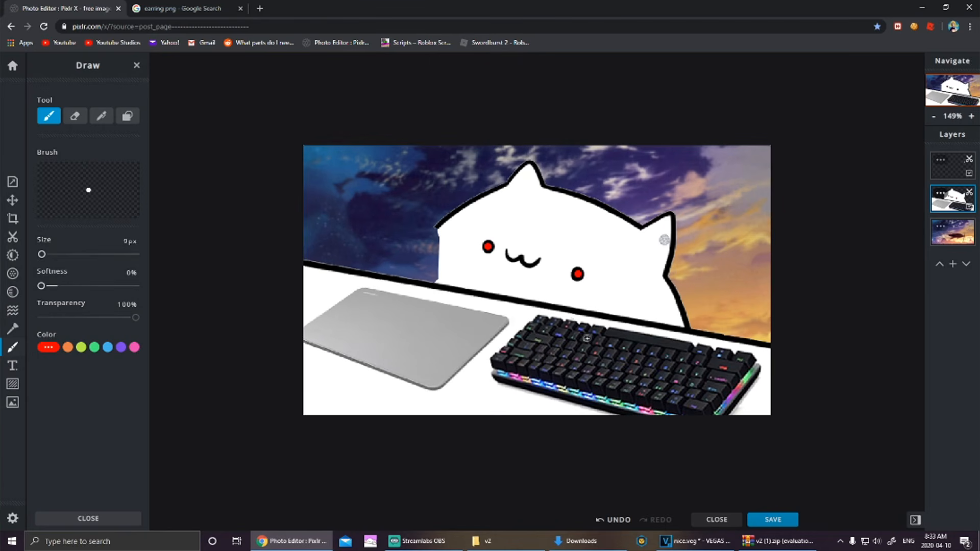
pyautogui.hotkey('ctrl', 'z')
pyautogui.scroll(-3, 341, 257)
pyautogui.scroll(4, 358, 263)
pyautogui.scroll(-4, 371, 265)
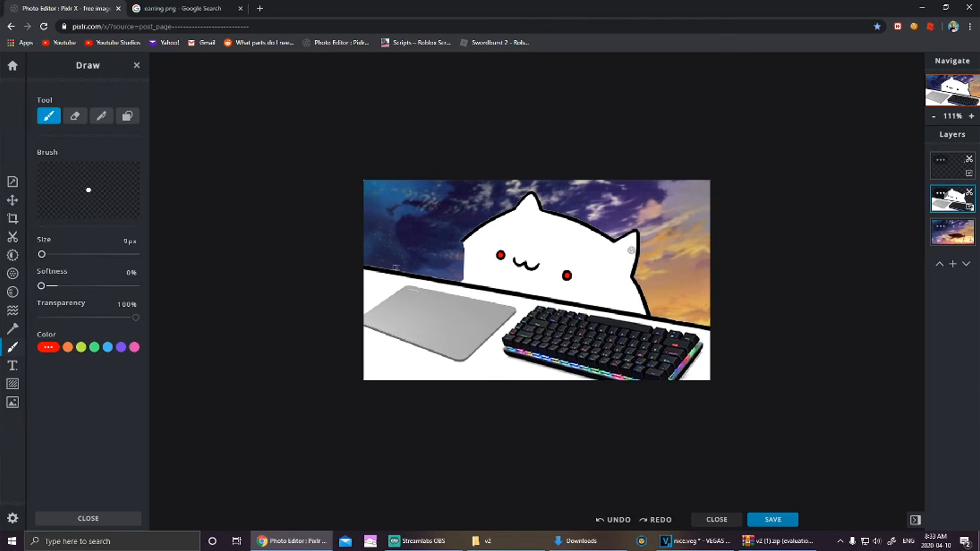
pyautogui.scroll(5, 395, 291)
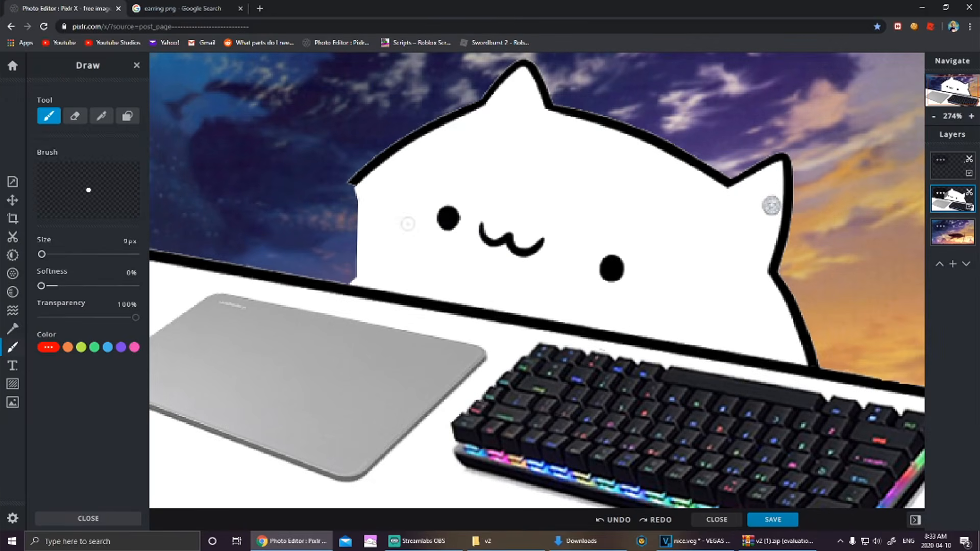
pyautogui.click(445, 219)
pyautogui.scroll(-2, 607, 271)
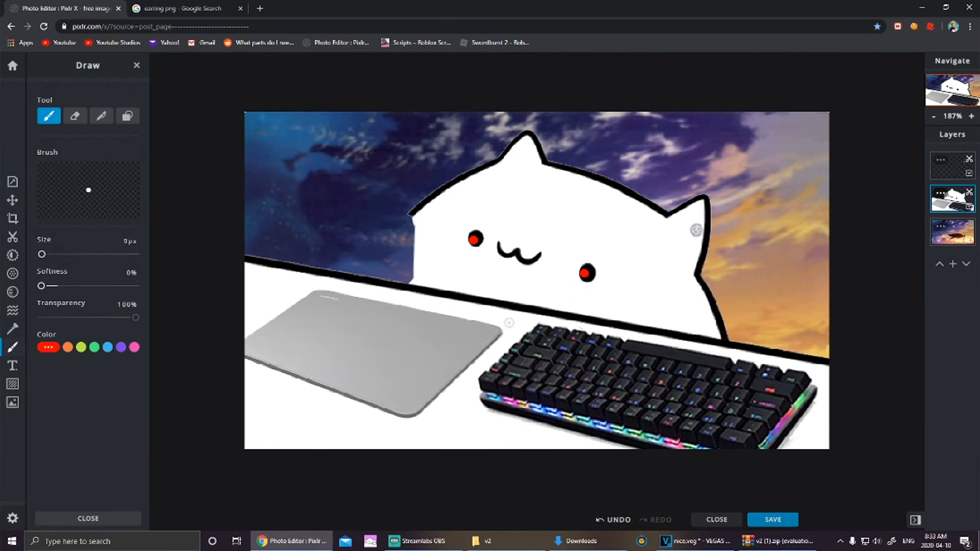
pyautogui.hotkey('ctrl', 'z')
pyautogui.click(585, 276)
pyautogui.scroll(-1, 564, 342)
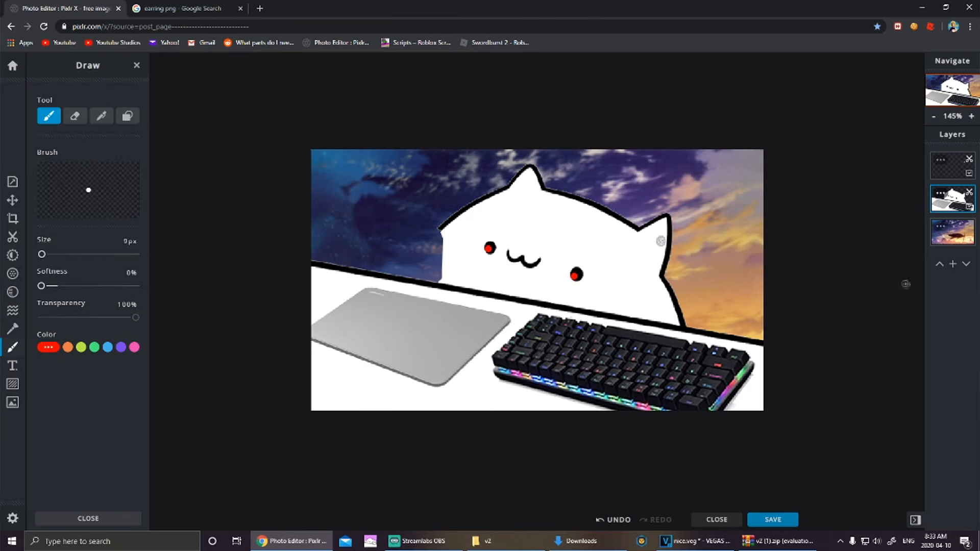
pyautogui.hotkey('ctrl', 'z')
pyautogui.scroll(-1, 660, 241)
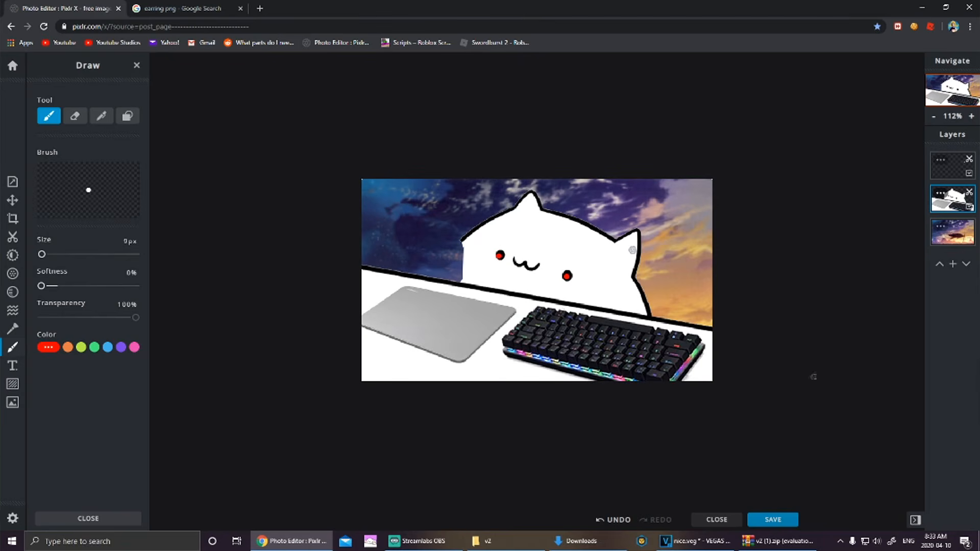
pyautogui.scroll(1, 730, 323)
pyautogui.scroll(-1, 714, 398)
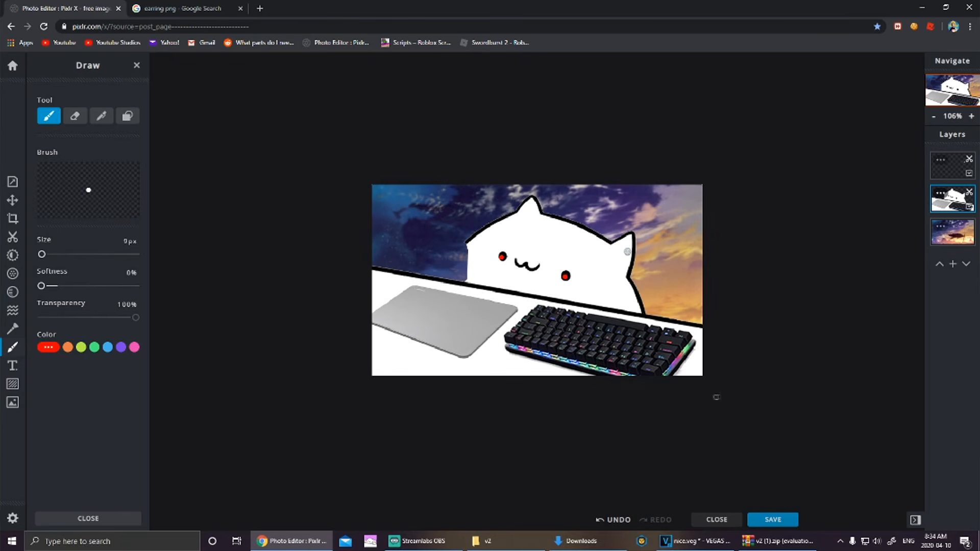
pyautogui.scroll(2, 720, 401)
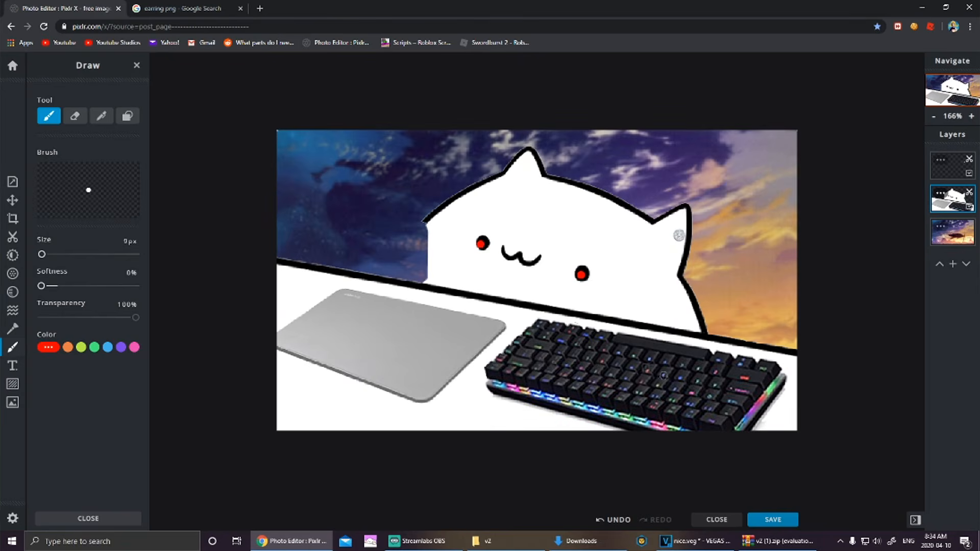
pyautogui.scroll(-1, 678, 236)
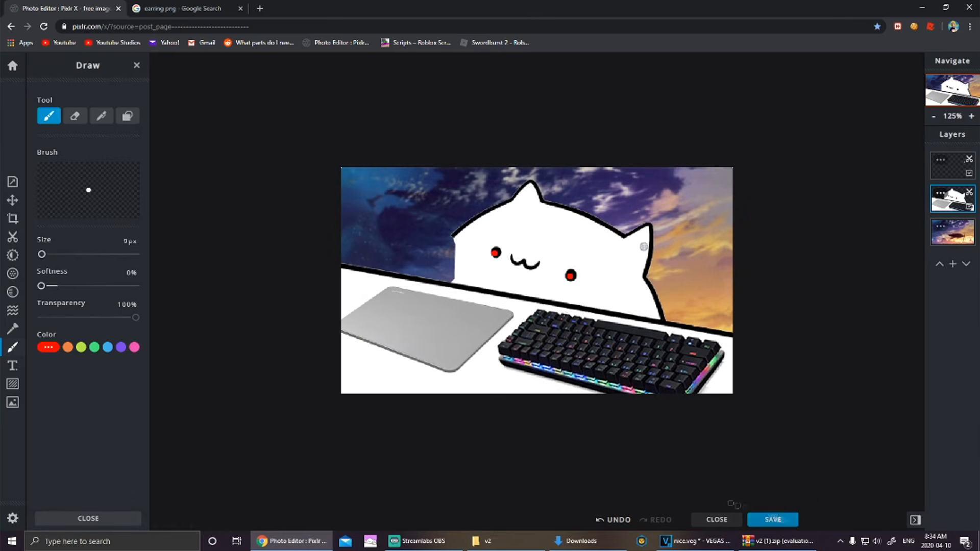
# Step: Download the image as PNG mousebg.png and show it in the Downloads folder
pyautogui.click(772, 520)
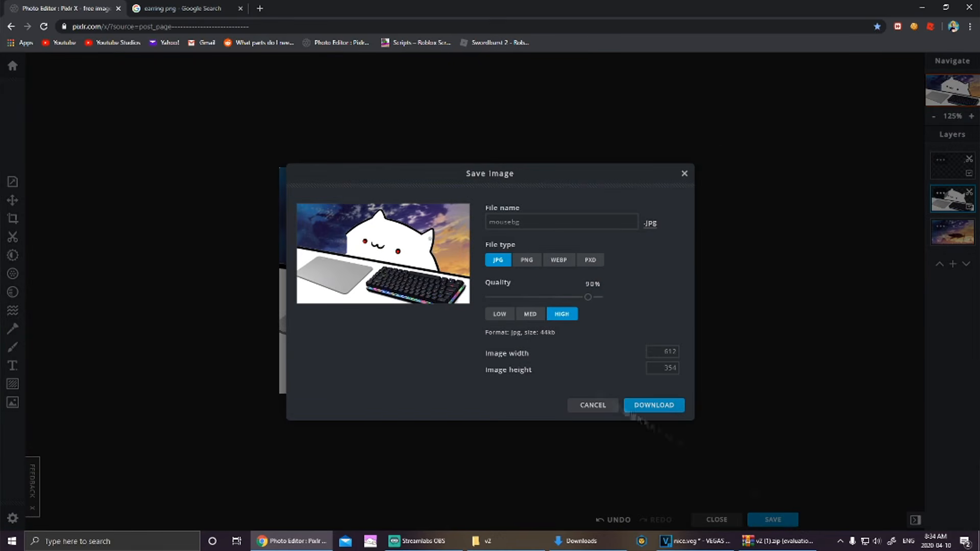
pyautogui.click(527, 260)
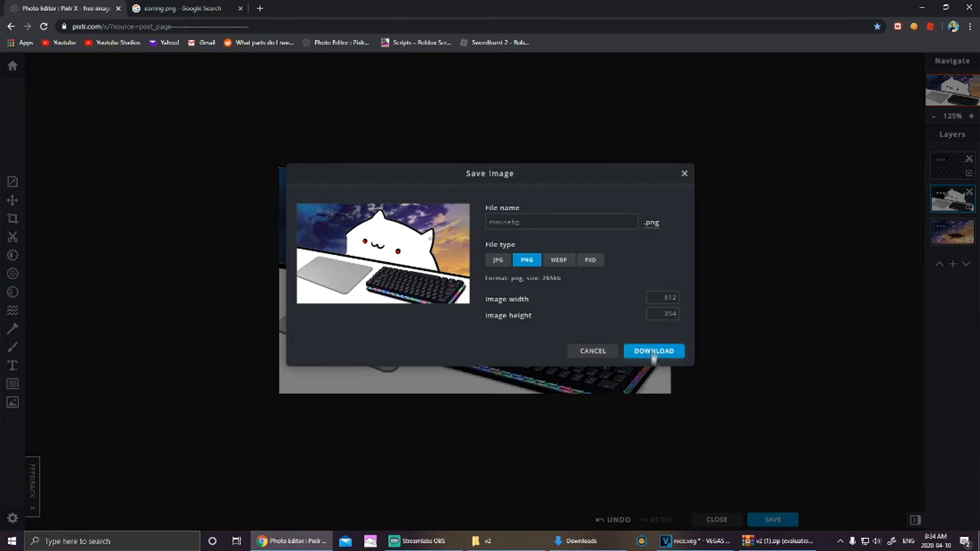
pyautogui.click(649, 349)
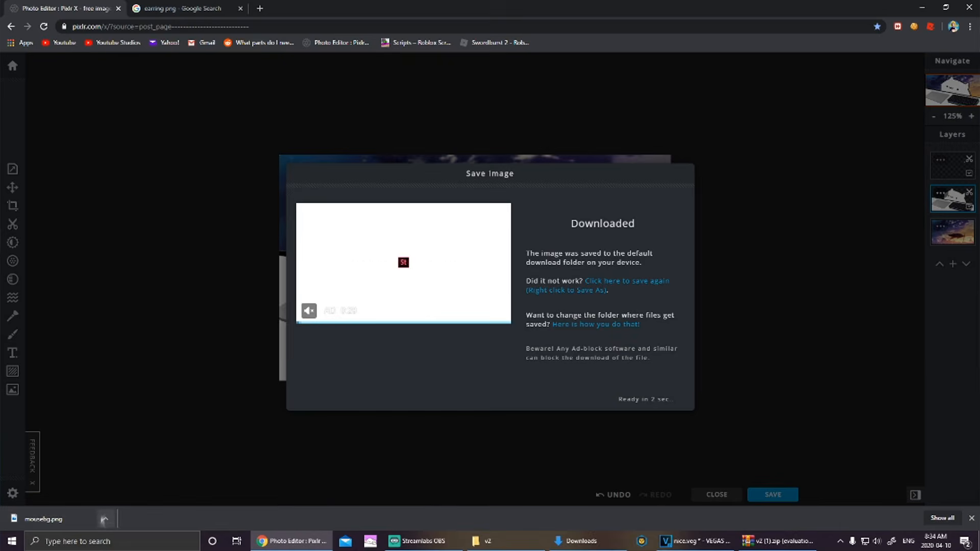
pyautogui.click(104, 519)
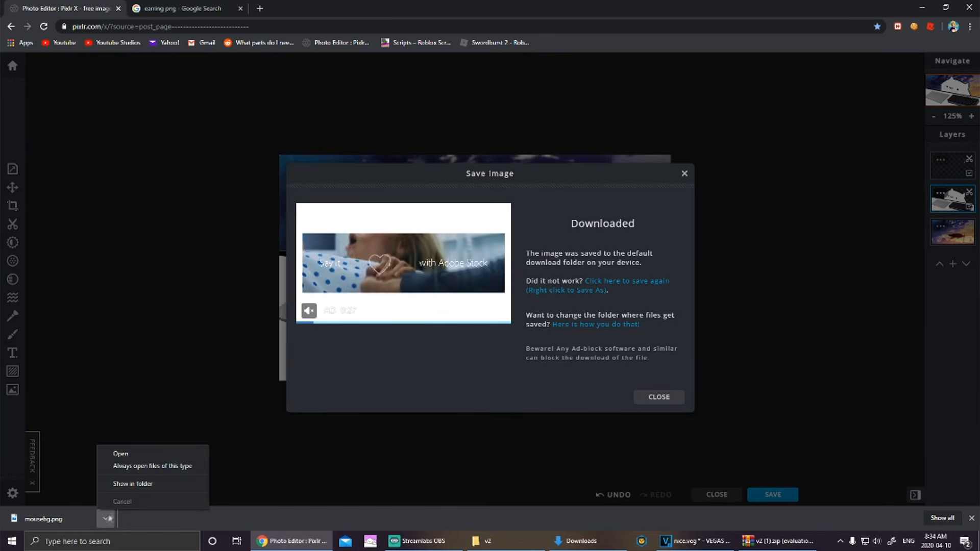
pyautogui.click(130, 482)
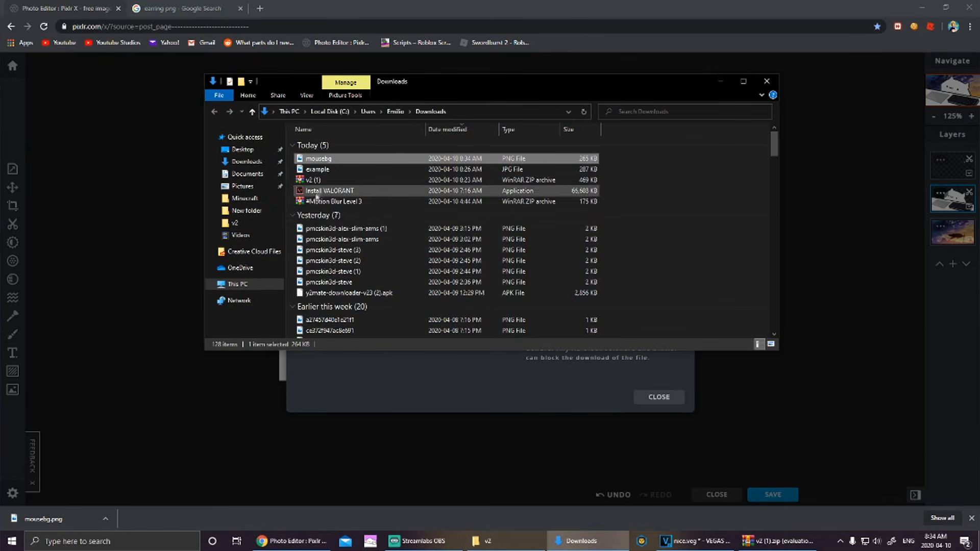
# Step: Move mousebg via Pictures into the v2 folder, replacing the older copy there
pyautogui.moveTo(324, 163); pyautogui.dragTo(248, 190)
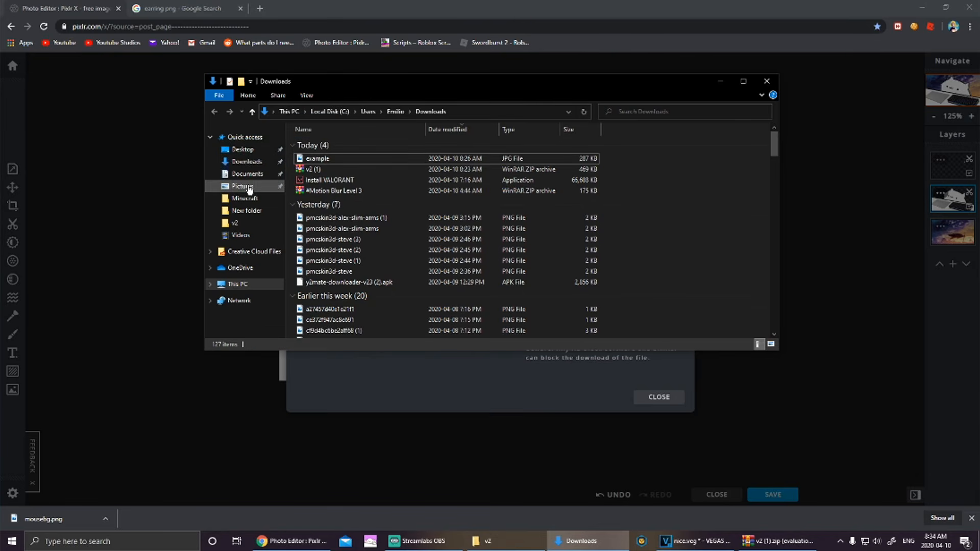
pyautogui.click(248, 189)
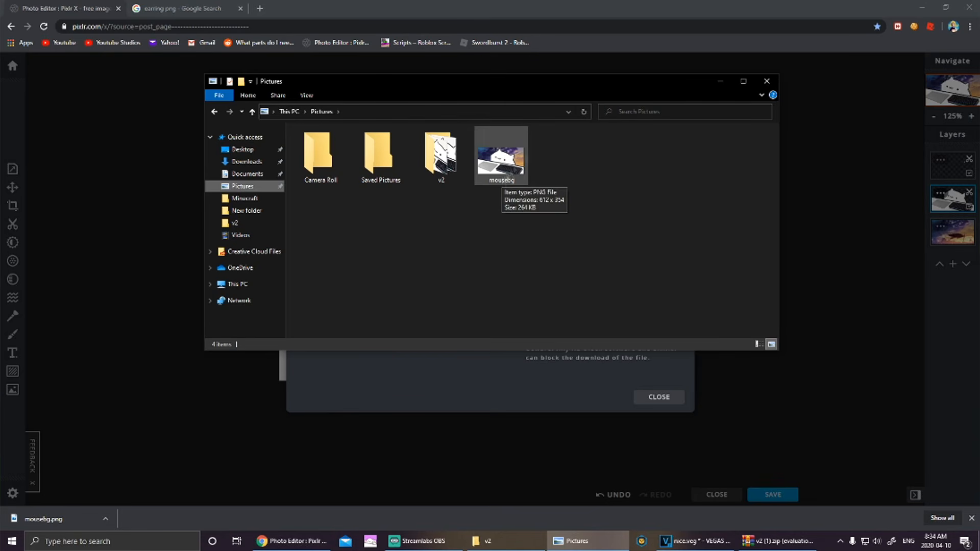
pyautogui.moveTo(503, 158); pyautogui.dragTo(448, 160)
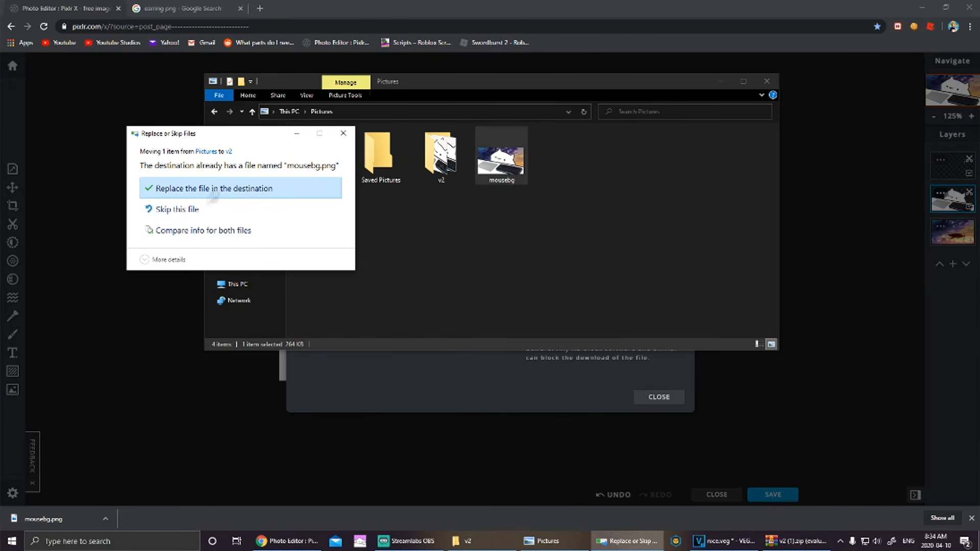
pyautogui.click(217, 190)
pyautogui.doubleClick(441, 156)
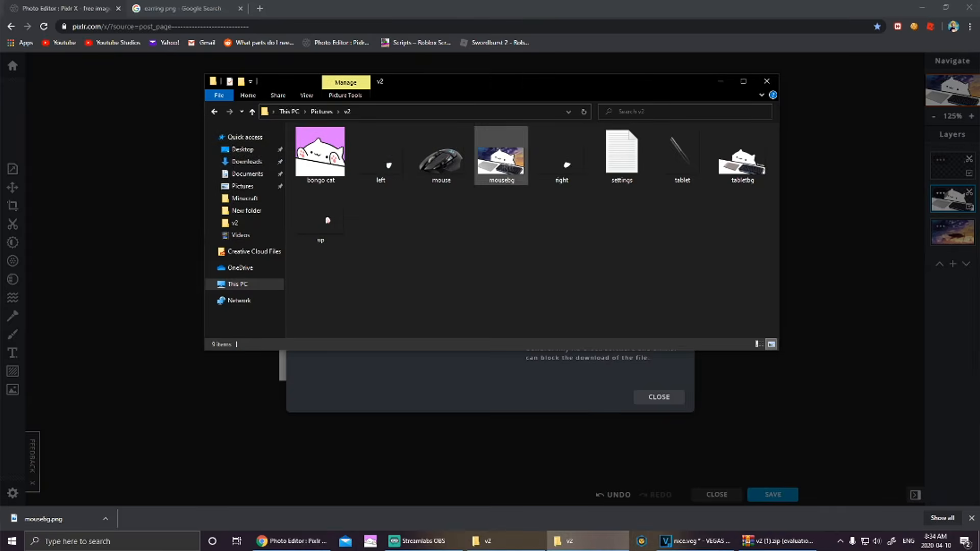
# Step: Preview the new mousebg image and the right paw image in v2
pyautogui.doubleClick(501, 161)
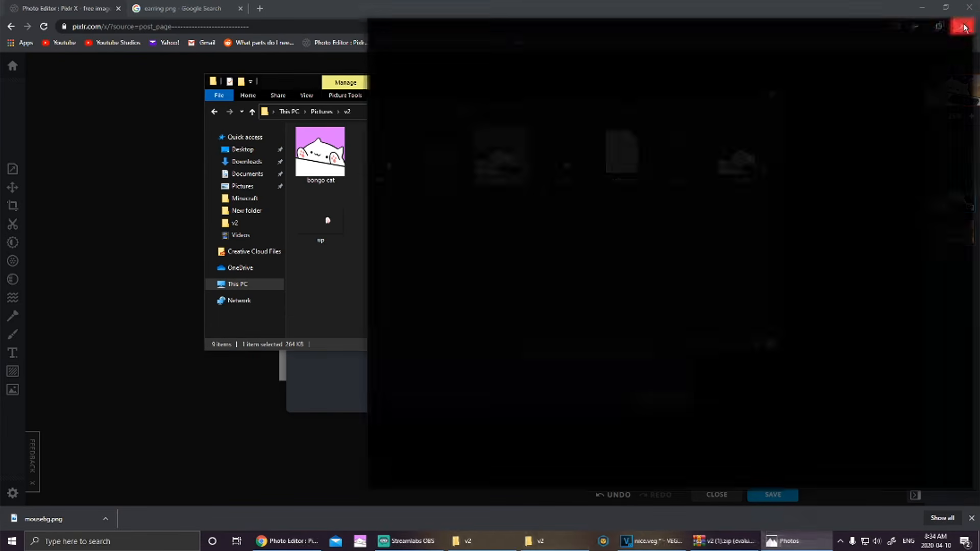
pyautogui.click(964, 25)
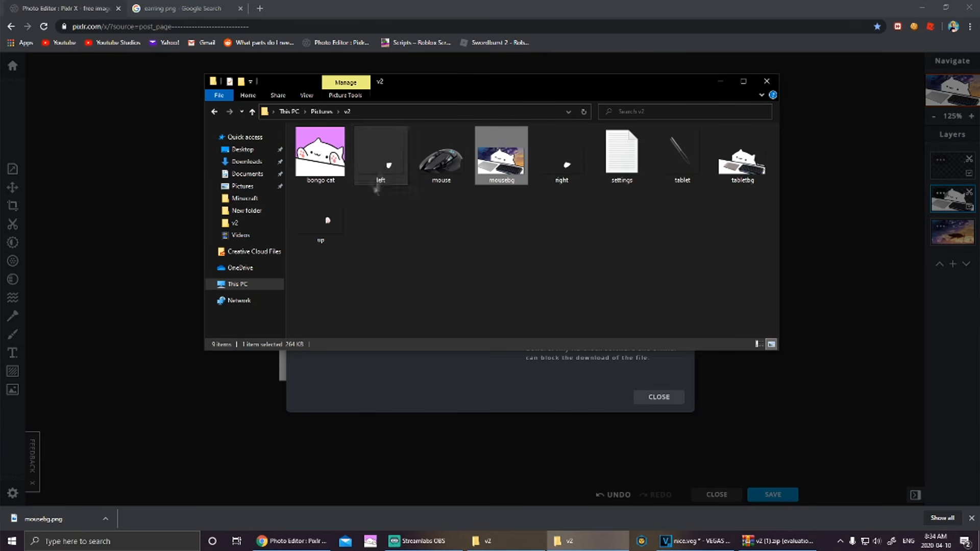
pyautogui.doubleClick(567, 180)
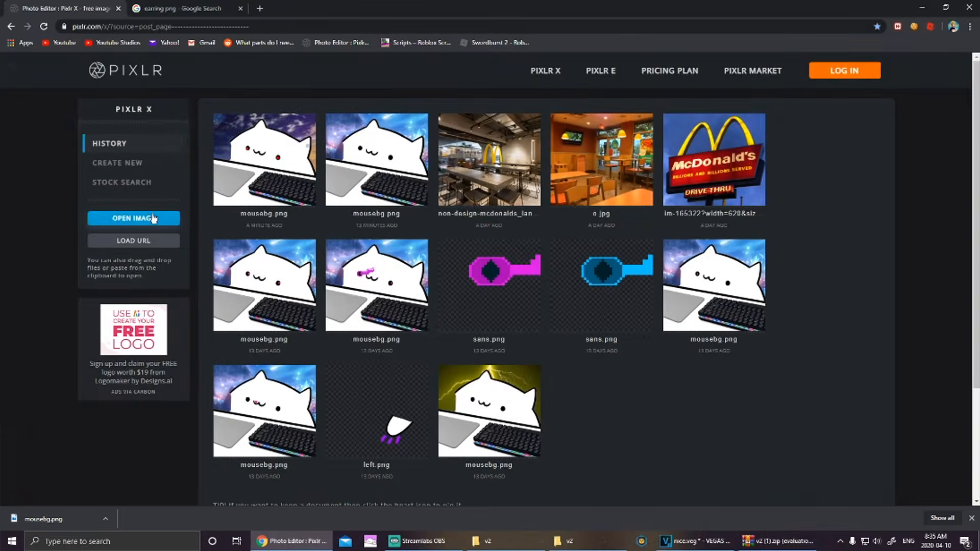
# Step: Open the 'right' image from Pictures > v2 in the Pixlr X editor
pyautogui.click(158, 221)
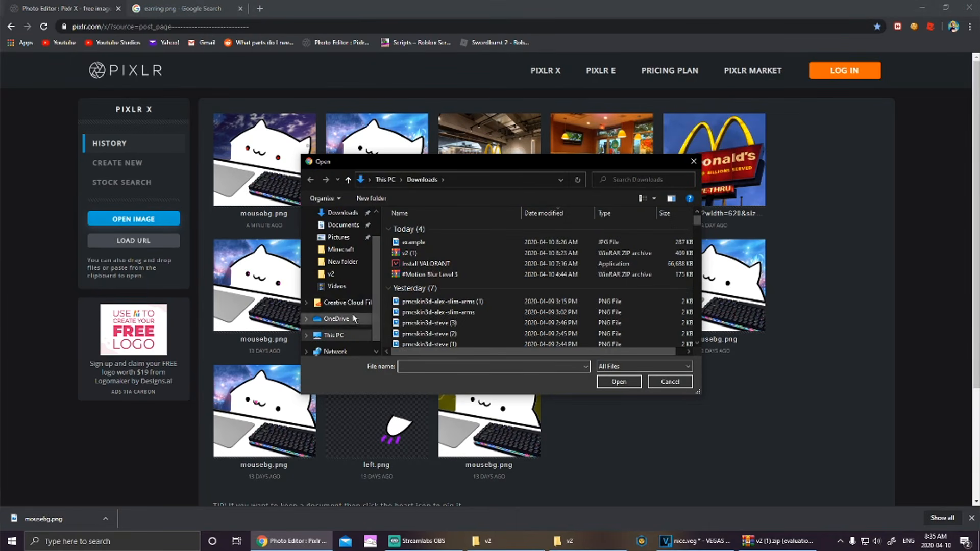
pyautogui.click(350, 239)
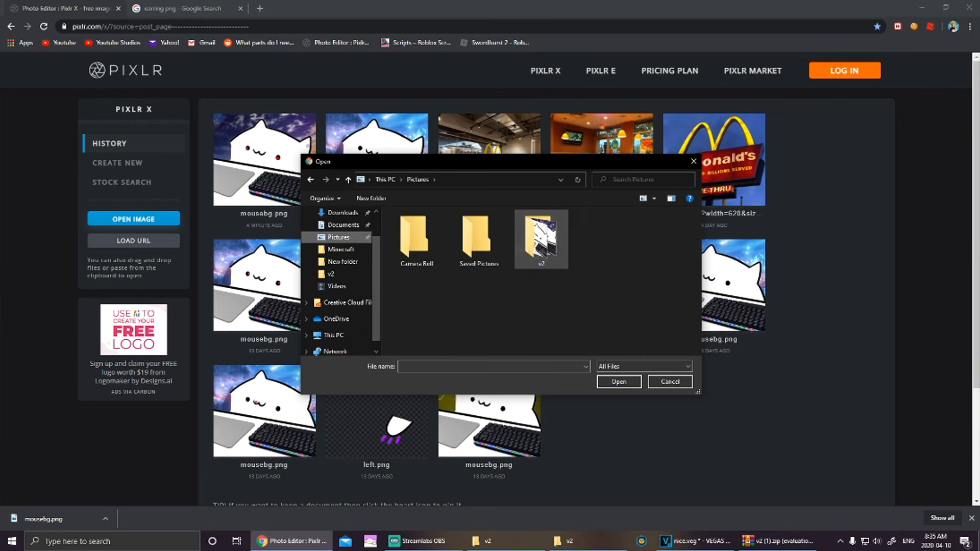
pyautogui.doubleClick(540, 237)
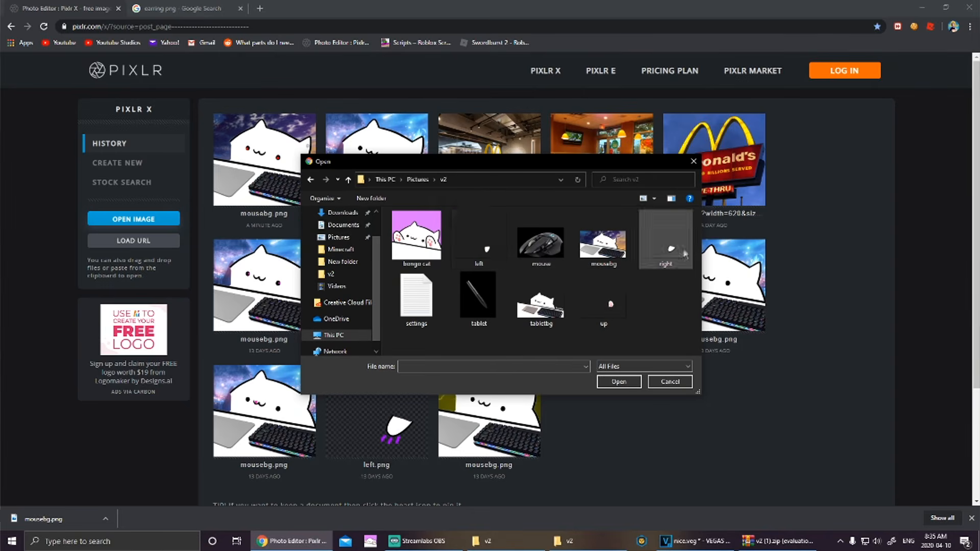
pyautogui.doubleClick(668, 249)
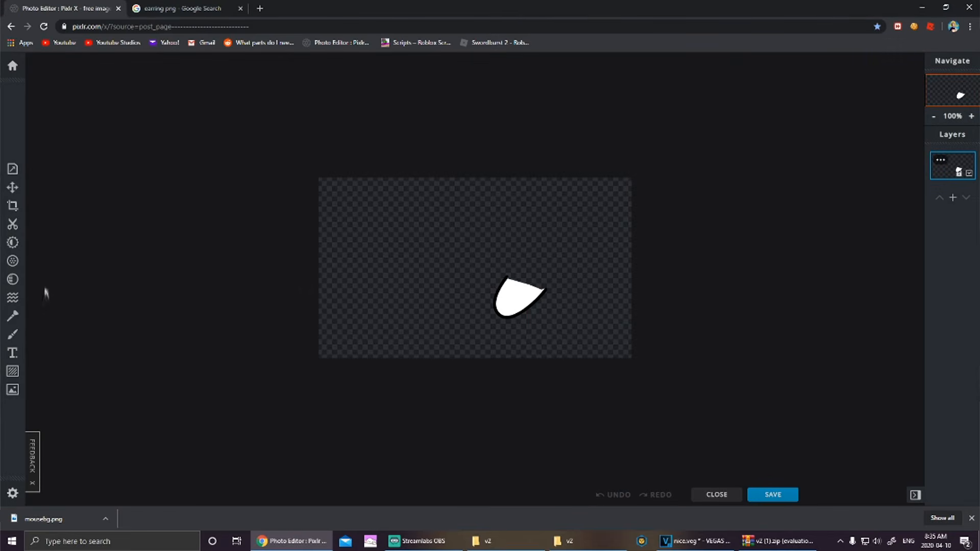
# Step: Switch to the Draw tool in red #FF0000 and draw red strokes below the paw
pyautogui.click(13, 318)
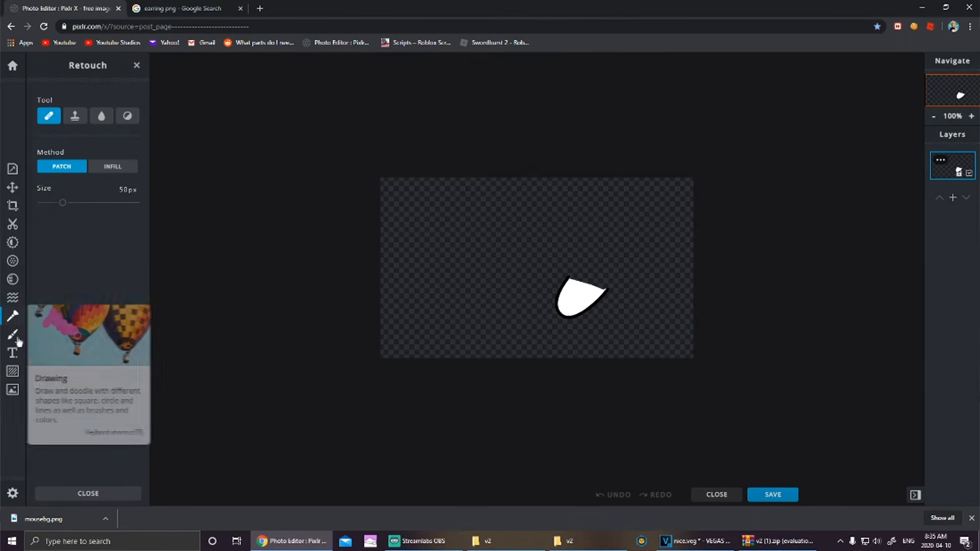
pyautogui.click(12, 334)
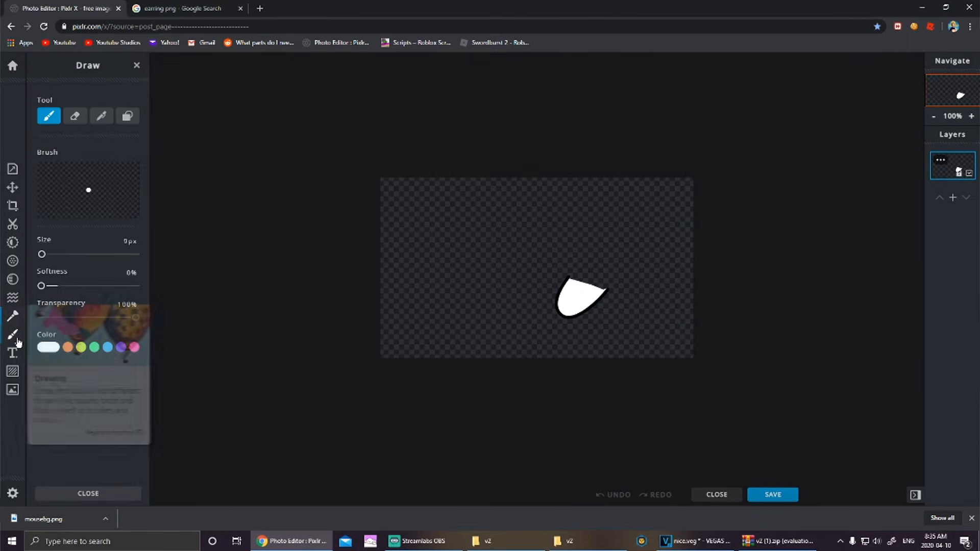
pyautogui.click(51, 348)
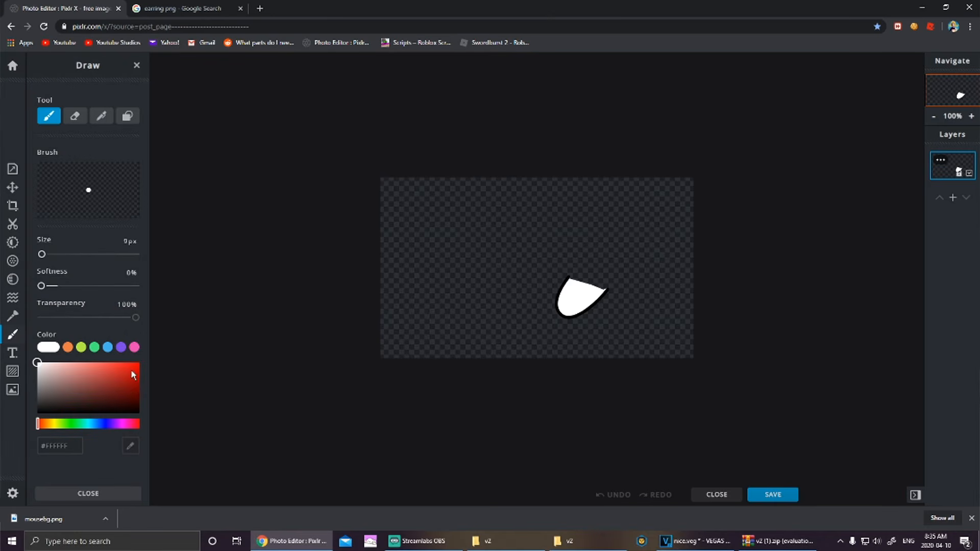
pyautogui.moveTo(132, 375); pyautogui.dragTo(139, 362)
pyautogui.moveTo(549, 316); pyautogui.dragTo(528, 330)
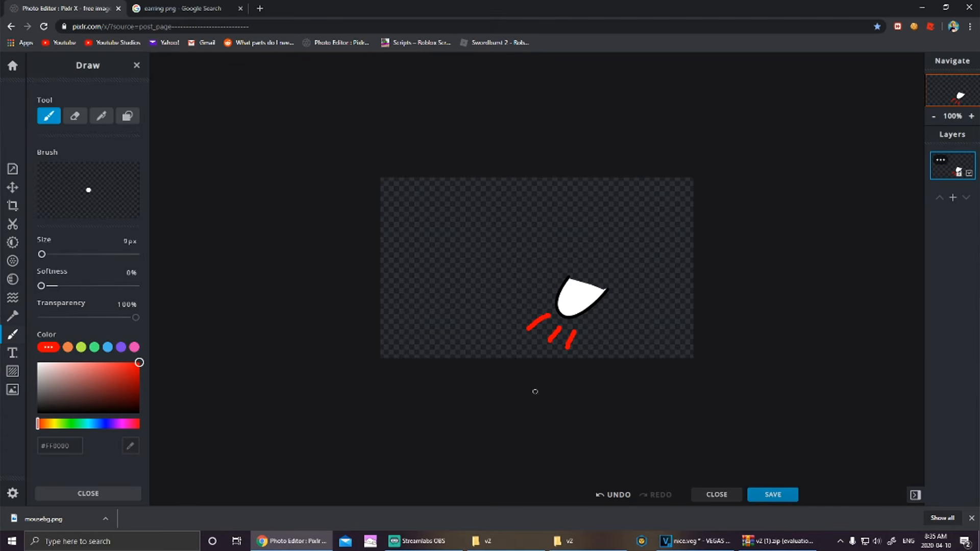
pyautogui.hotkey('ctrl', 'z')
pyautogui.hotkey('ctrl', 'z')
pyautogui.hotkey('ctrl', 'z')
pyautogui.moveTo(549, 314)
pyautogui.mouseDown()
pyautogui.moveTo(536, 328)
pyautogui.moveTo(555, 333)
pyautogui.mouseUp()
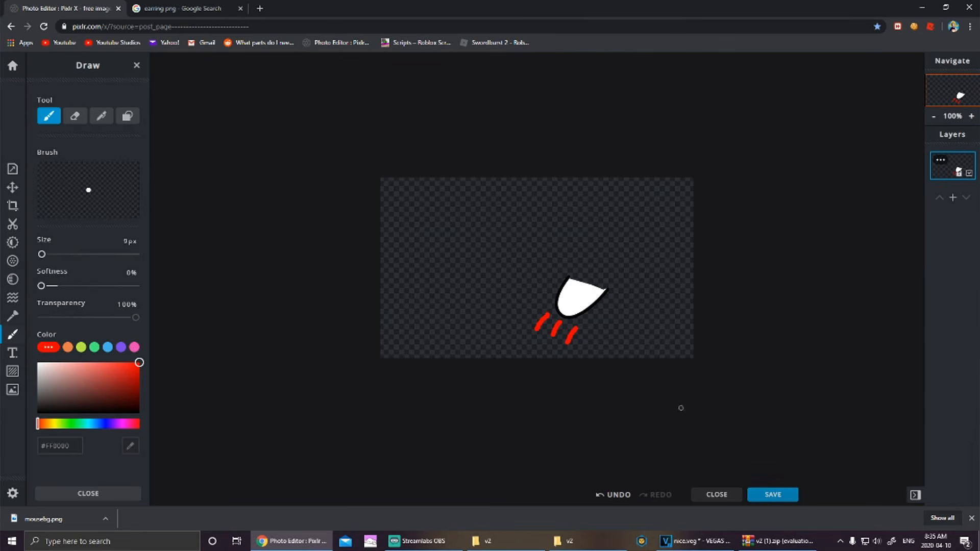
# Step: Try drawing black lines on the paw, then undo them
pyautogui.scroll(5, 656, 357)
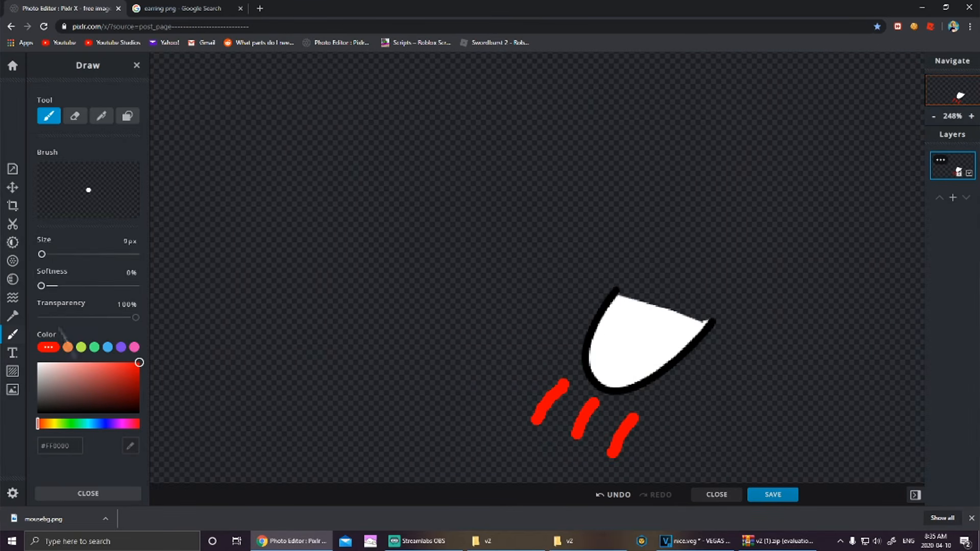
pyautogui.moveTo(66, 363); pyautogui.dragTo(33, 439)
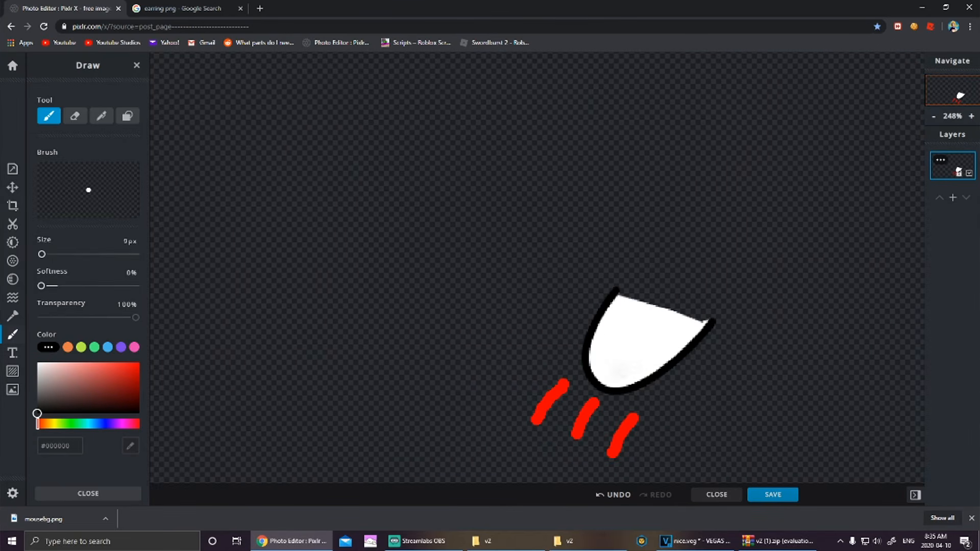
pyautogui.moveTo(590, 378); pyautogui.dragTo(609, 354)
pyautogui.moveTo(617, 389); pyautogui.dragTo(632, 366)
pyautogui.scroll(-5, 627, 387)
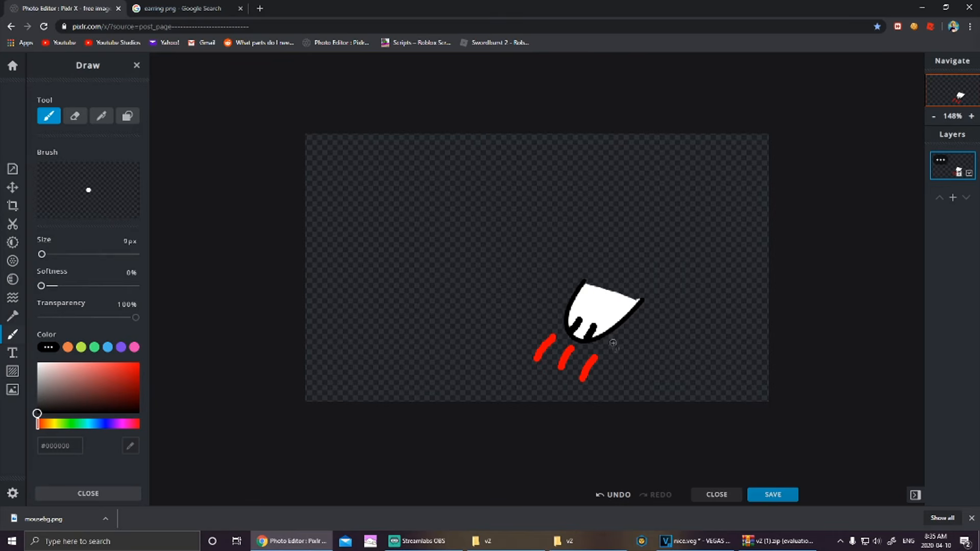
pyautogui.moveTo(578, 297); pyautogui.dragTo(620, 316)
pyautogui.hotkey('ctrl', 'z')
pyautogui.hotkey('ctrl', 'z')
pyautogui.hotkey('ctrl', 'z')
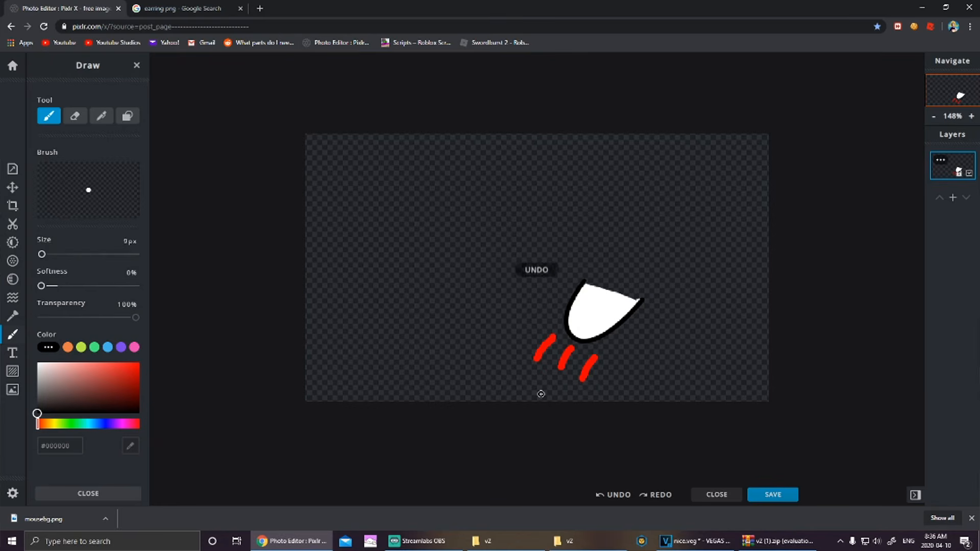
# Step: Pick blue #5C9AD4 and paint a band along the paw's top edge
pyautogui.click(89, 426)
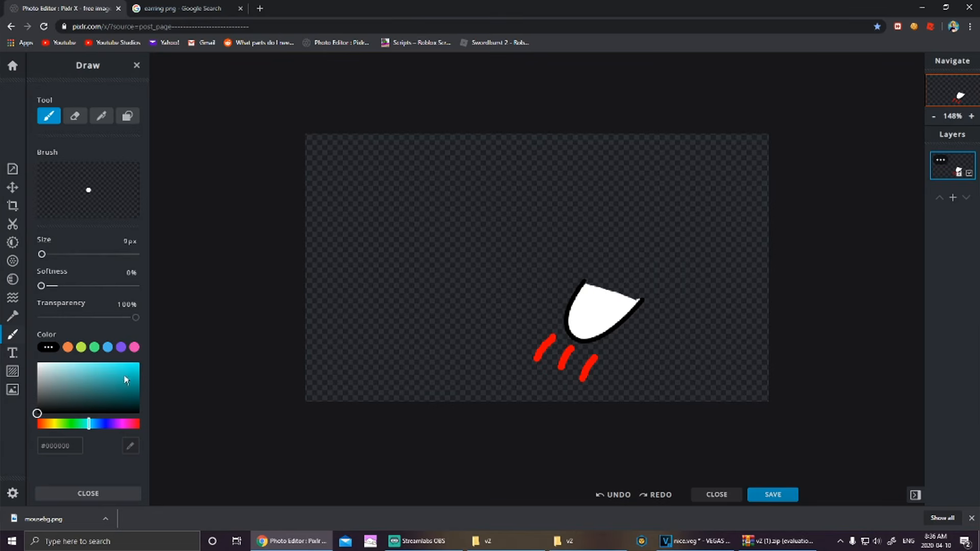
pyautogui.click(98, 426)
pyautogui.moveTo(109, 396); pyautogui.dragTo(95, 371)
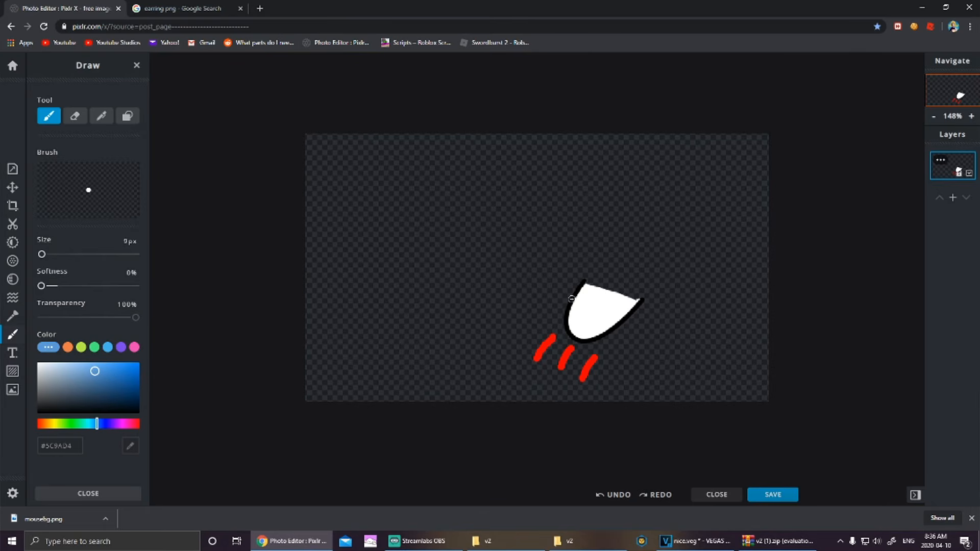
pyautogui.moveTo(576, 293)
pyautogui.mouseDown()
pyautogui.moveTo(614, 296)
pyautogui.moveTo(627, 313)
pyautogui.mouseUp()
pyautogui.hotkey('ctrl', 'z')
pyautogui.moveTo(578, 295); pyautogui.dragTo(616, 315)
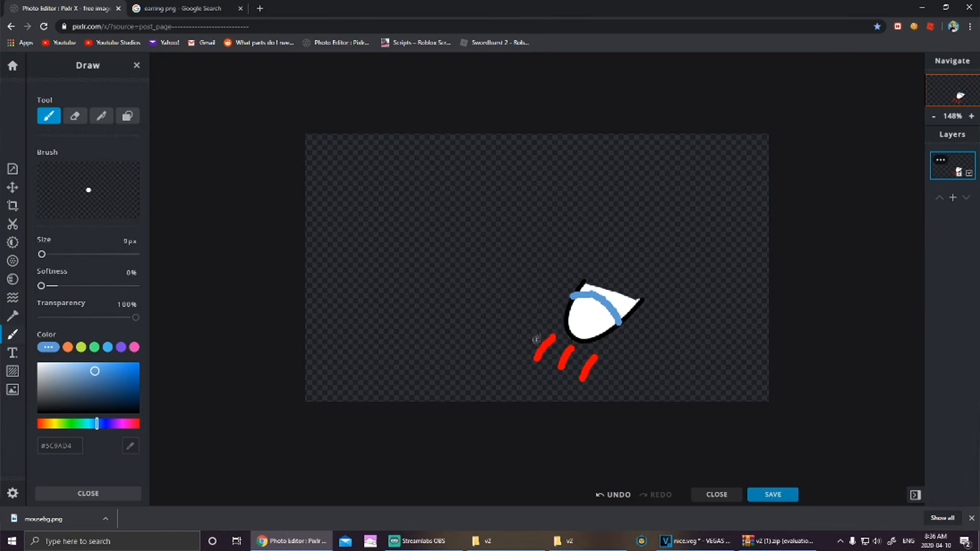
# Step: Paint the paw light grey #BEC0C2, then re-sample the blue and thicken the band
pyautogui.click(37, 364)
pyautogui.moveTo(38, 364)
pyautogui.mouseDown()
pyautogui.moveTo(39, 384)
pyautogui.moveTo(39, 374)
pyautogui.mouseUp()
pyautogui.moveTo(572, 300)
pyautogui.mouseDown()
pyautogui.moveTo(559, 332)
pyautogui.moveTo(605, 335)
pyautogui.moveTo(612, 305)
pyautogui.moveTo(566, 327)
pyautogui.moveTo(582, 340)
pyautogui.moveTo(615, 333)
pyautogui.moveTo(620, 322)
pyautogui.moveTo(583, 314)
pyautogui.moveTo(588, 328)
pyautogui.moveTo(607, 334)
pyautogui.moveTo(592, 310)
pyautogui.mouseUp()
pyautogui.hotkey('ctrl', 'z')
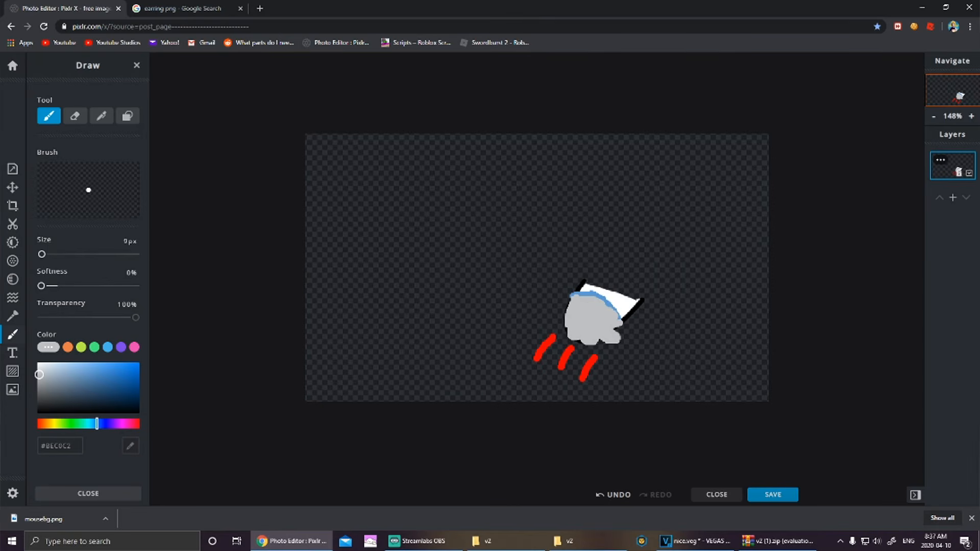
pyautogui.click(131, 446)
pyautogui.click(606, 301)
pyautogui.moveTo(601, 300); pyautogui.dragTo(622, 319)
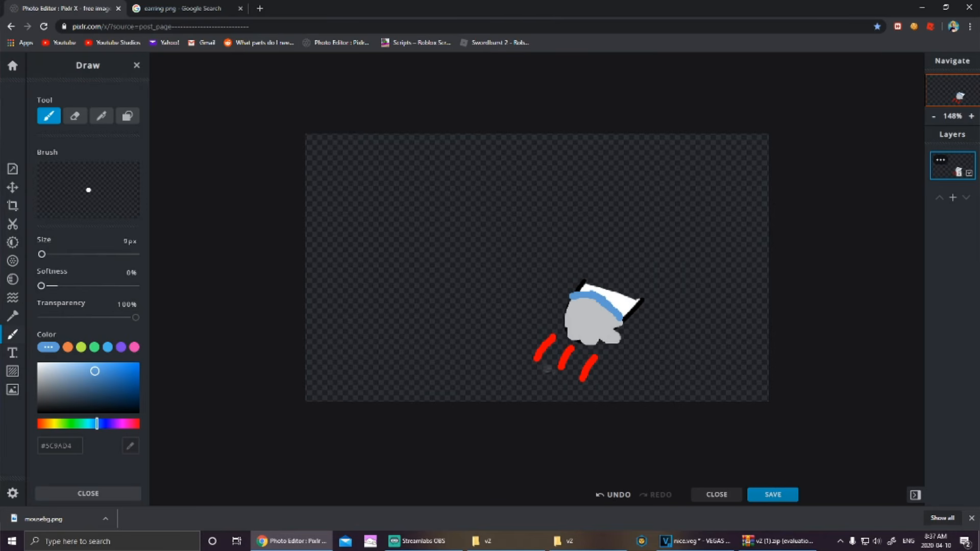
# Step: Cut away all three red strokes using the rectangle shape cutout in Remove mode
pyautogui.click(16, 224)
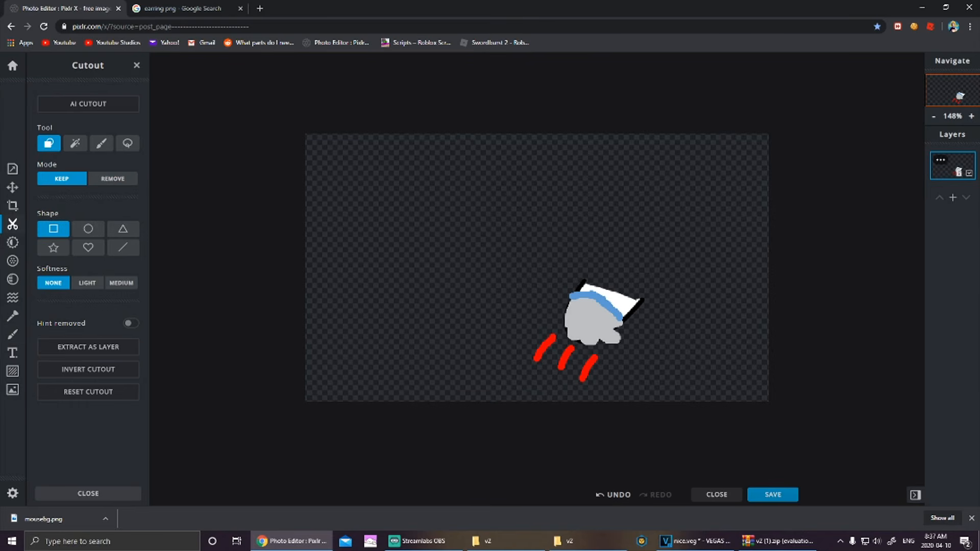
pyautogui.click(85, 147)
pyautogui.click(49, 143)
pyautogui.click(61, 179)
pyautogui.moveTo(516, 321); pyautogui.dragTo(558, 365)
pyautogui.hotkey('ctrl', 'z')
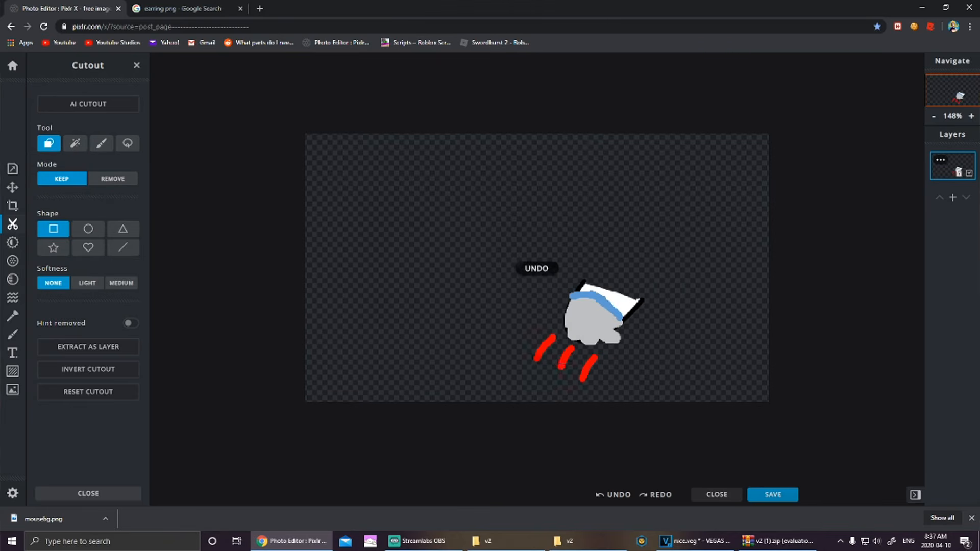
pyautogui.click(113, 179)
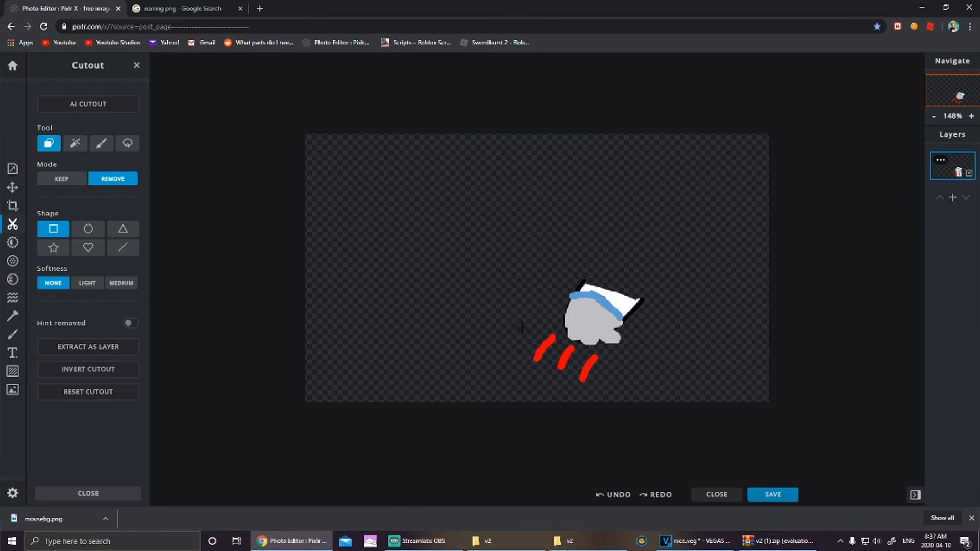
pyautogui.moveTo(558, 366); pyautogui.dragTo(558, 367)
pyautogui.moveTo(583, 365); pyautogui.dragTo(582, 366)
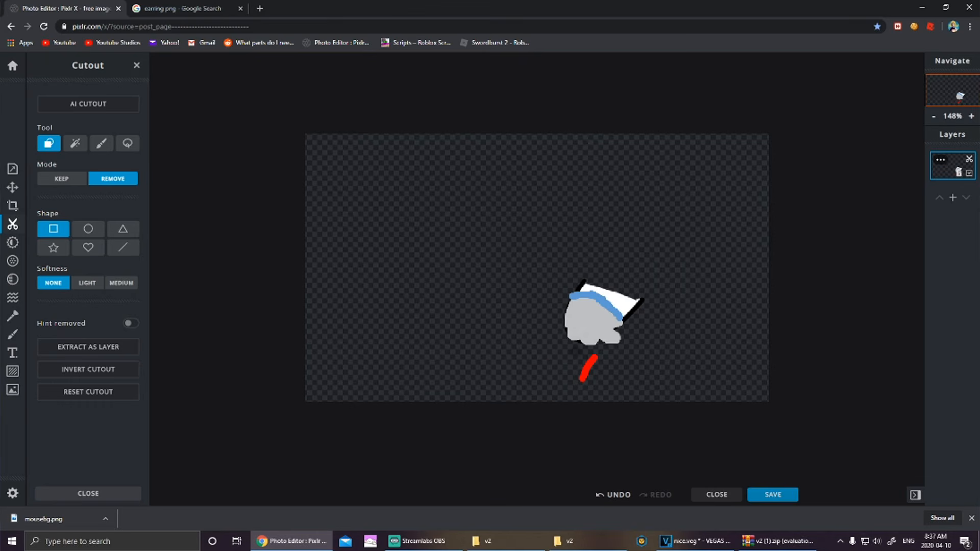
pyautogui.moveTo(602, 388); pyautogui.dragTo(602, 387)
# Step: Download the edited paw as 'right' PNG and go back to the history page
pyautogui.click(774, 494)
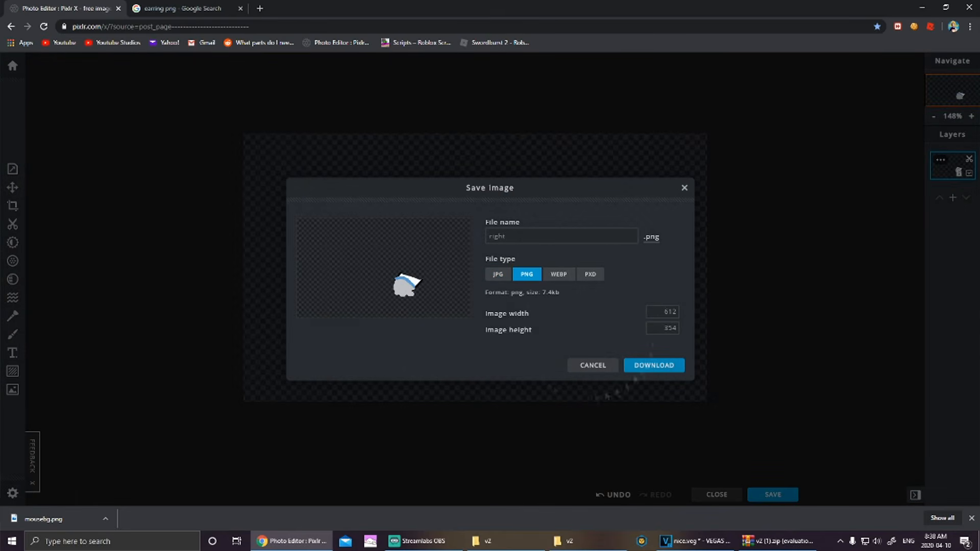
pyautogui.click(664, 368)
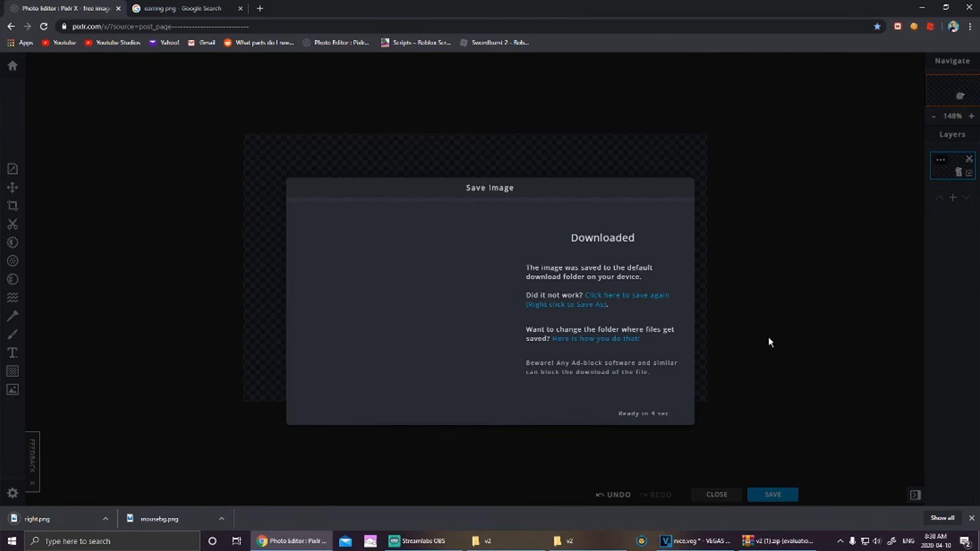
pyautogui.click(340, 43)
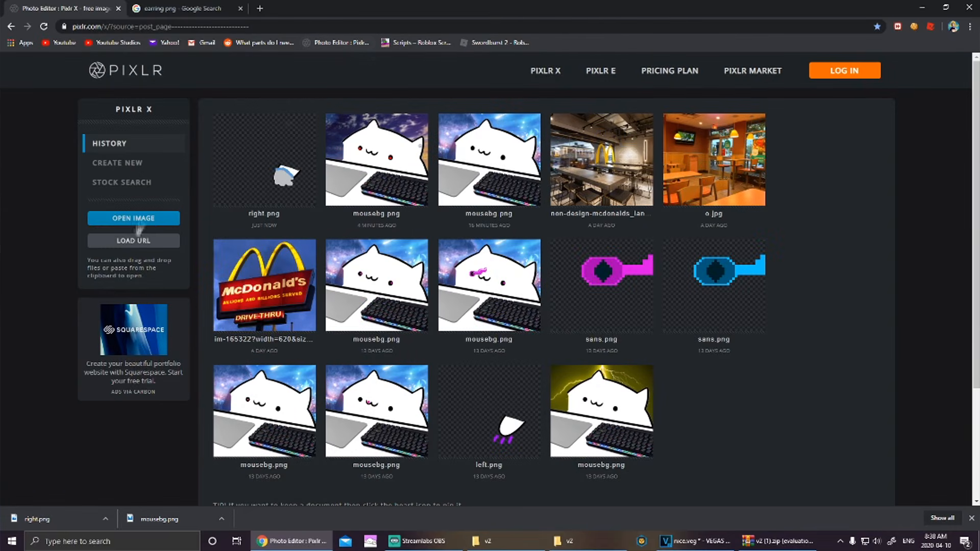
# Step: Open 'left' from v2, zoom in, and select the Draw tool in blue
pyautogui.click(146, 220)
pyautogui.click(487, 245)
pyautogui.doubleClick(487, 248)
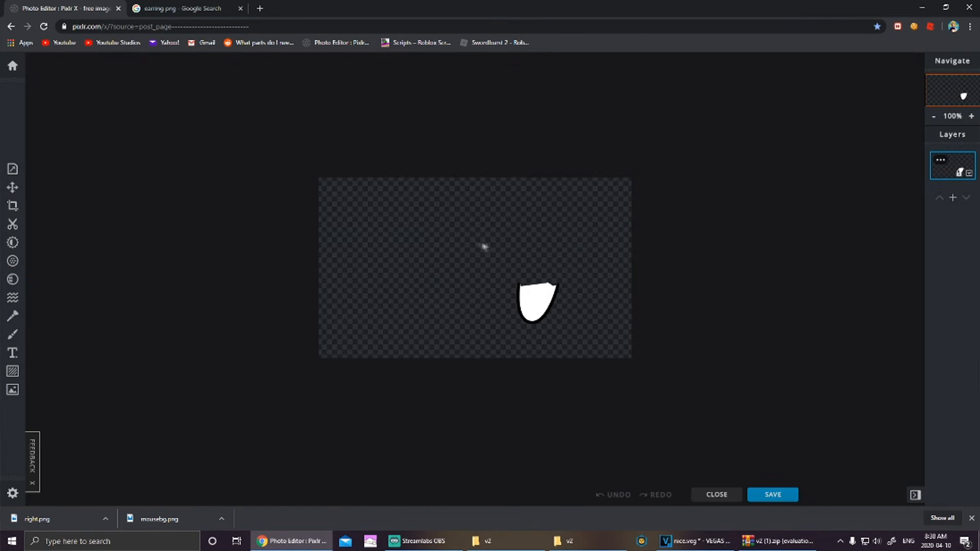
pyautogui.scroll(3, 555, 308)
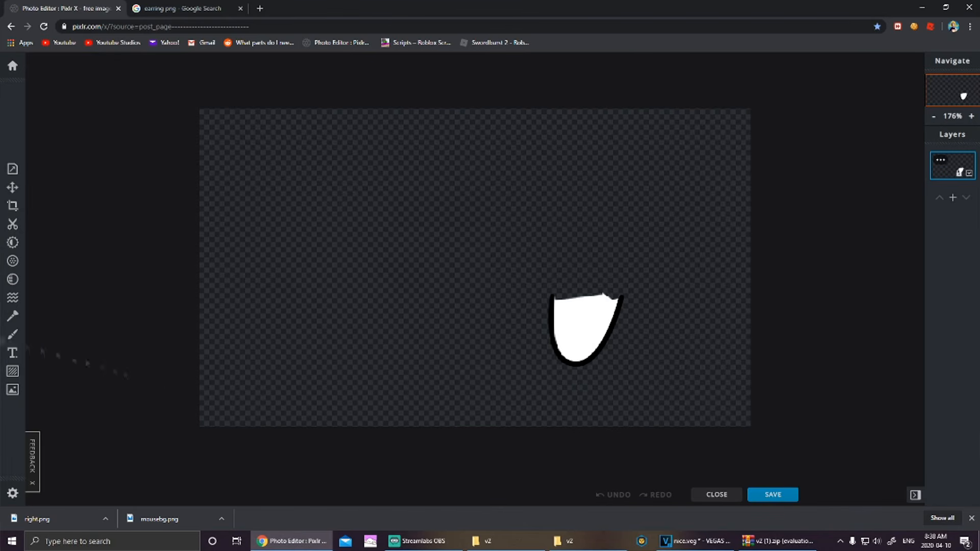
pyautogui.click(13, 336)
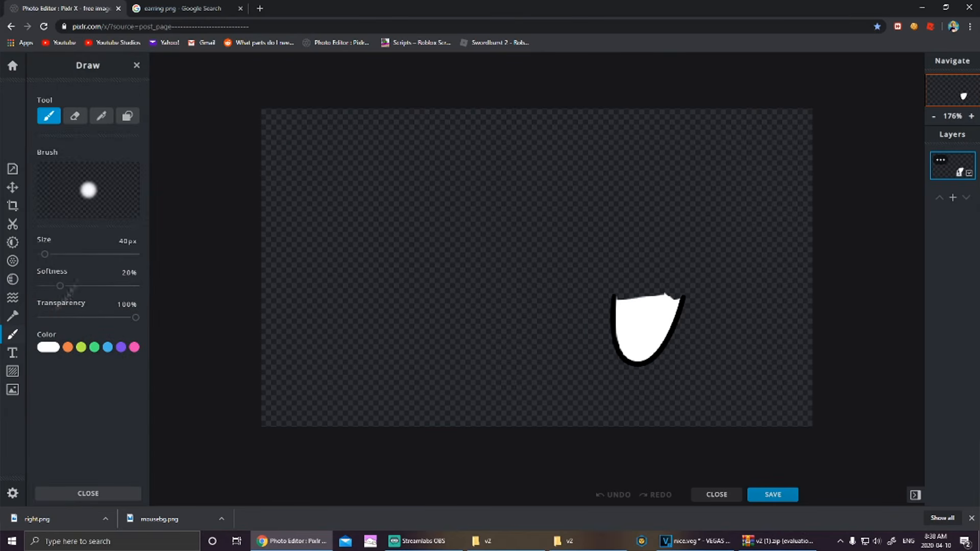
pyautogui.click(108, 349)
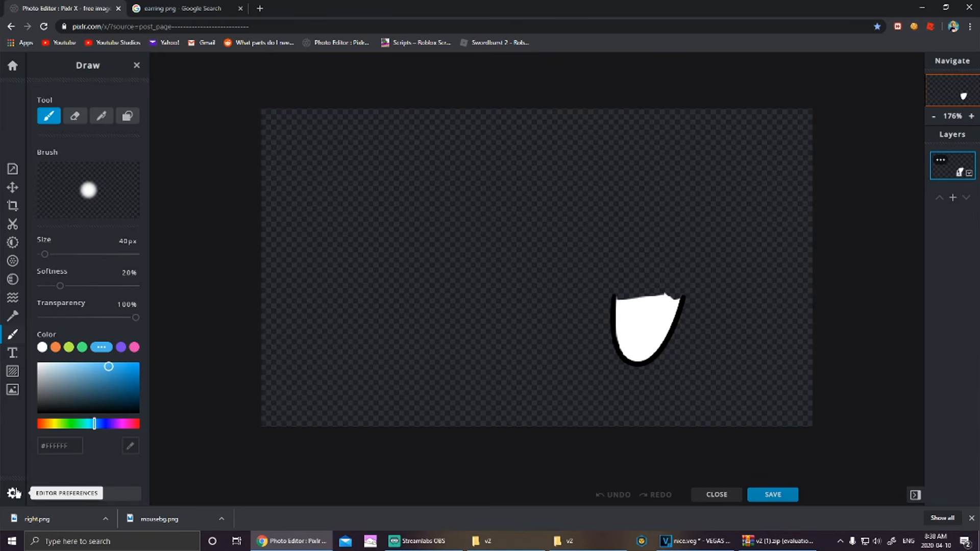
# Step: Add the edited right.png from Downloads as a new layer
pyautogui.click(13, 389)
pyautogui.click(76, 125)
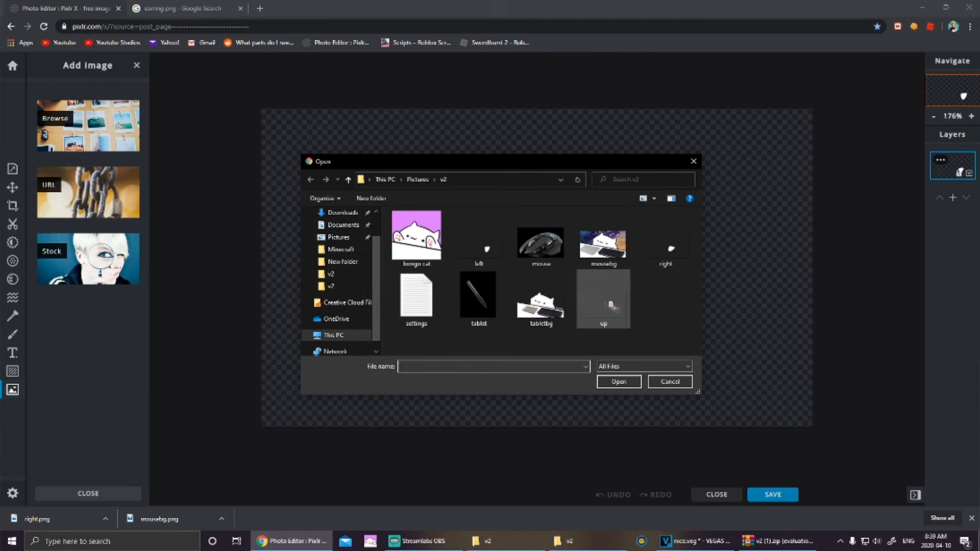
pyautogui.click(351, 213)
pyautogui.doubleClick(420, 243)
pyautogui.click(533, 289)
# Step: Rotate the gloved paw a quarter turn left and tilt it into place over the white paw
pyautogui.moveTo(689, 137); pyautogui.dragTo(586, 136)
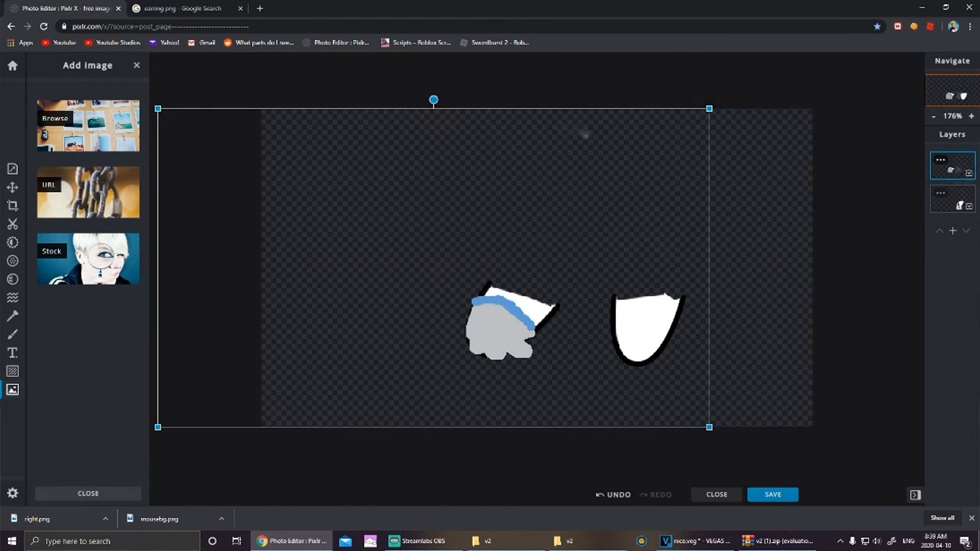
pyautogui.click(13, 188)
pyautogui.click(49, 215)
pyautogui.click(51, 217)
pyautogui.moveTo(591, 251); pyautogui.dragTo(722, 261)
pyautogui.moveTo(564, 108); pyautogui.dragTo(499, 122)
pyautogui.moveTo(671, 172); pyautogui.dragTo(663, 210)
pyautogui.moveTo(488, 153); pyautogui.dragTo(479, 157)
pyautogui.moveTo(563, 169); pyautogui.dragTo(565, 169)
# Step: Delete the old white paw layer and download the result as left.png
pyautogui.click(341, 250)
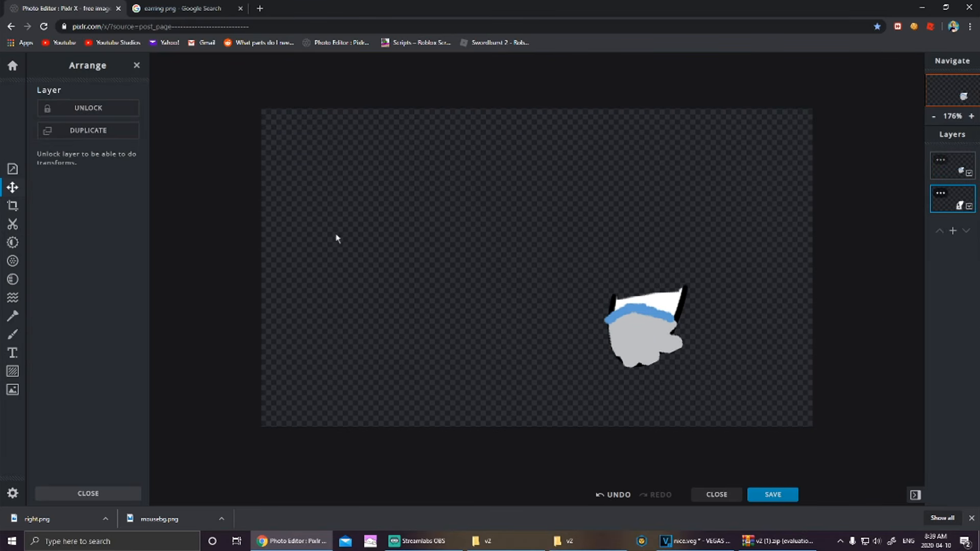
pyautogui.click(953, 206)
pyautogui.click(911, 323)
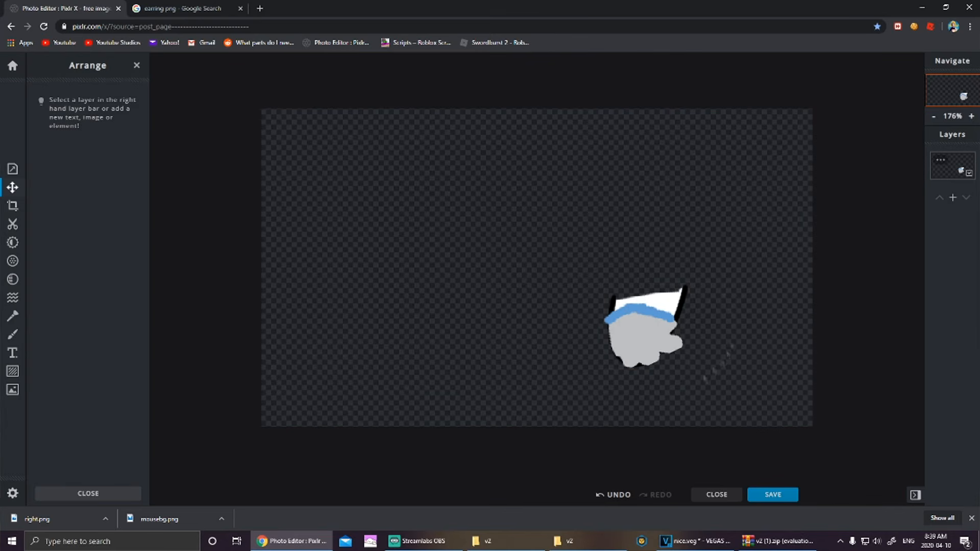
pyautogui.click(768, 495)
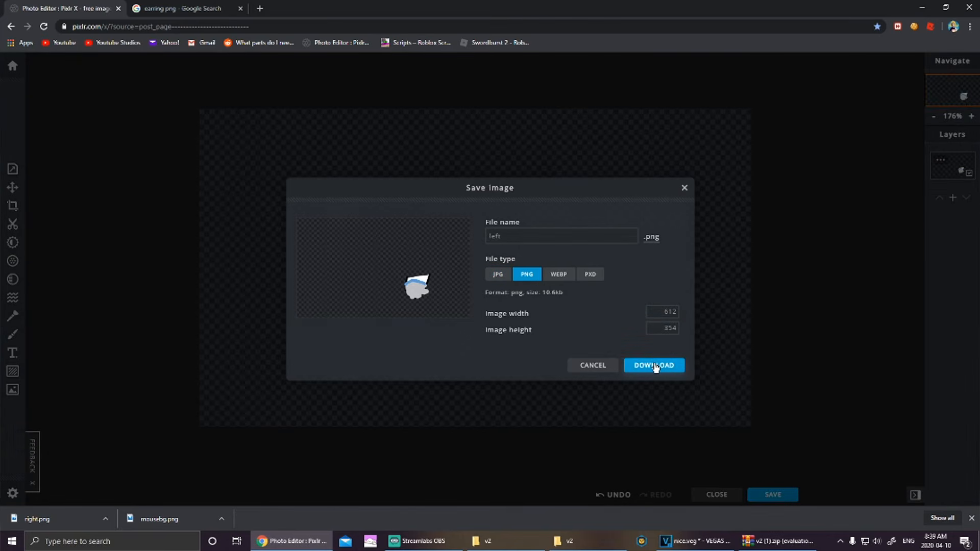
pyautogui.click(656, 366)
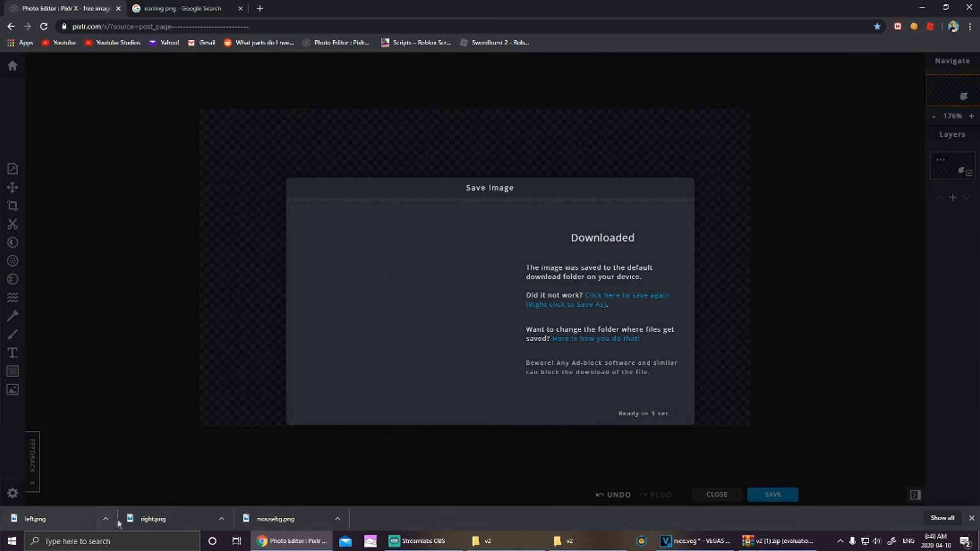
pyautogui.click(221, 519)
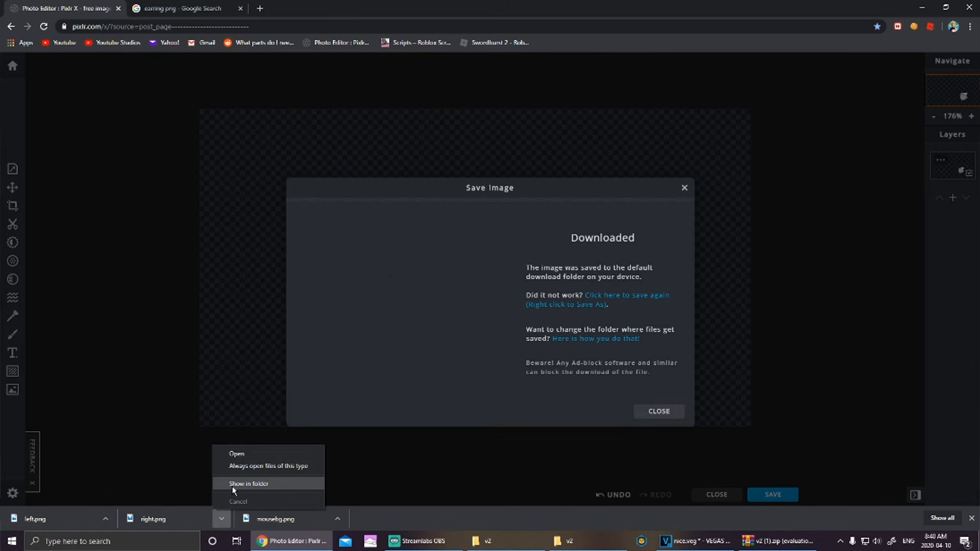
# Step: Move left and right from Downloads via Pictures into v2, replacing the old files
pyautogui.click(250, 484)
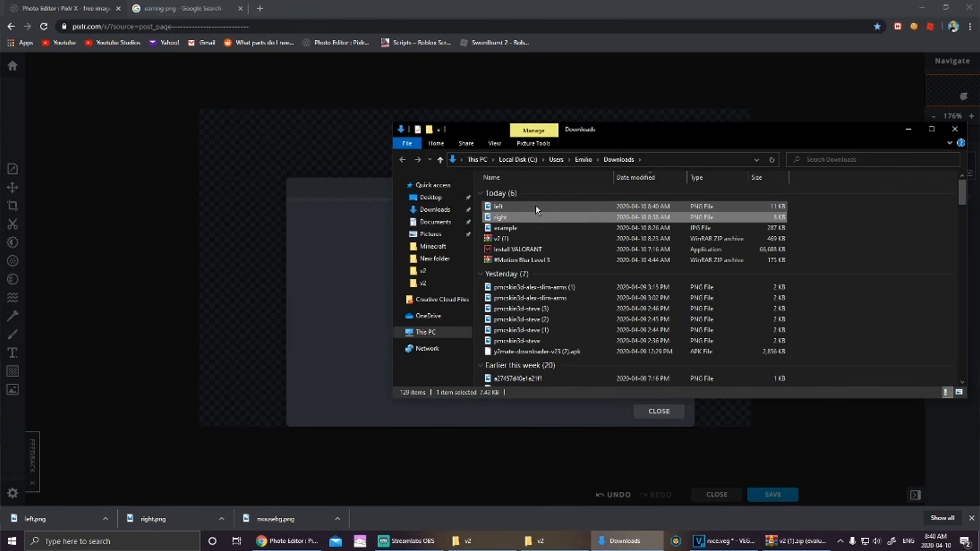
pyautogui.keyDown('ctrl'); pyautogui.click(537, 207); pyautogui.keyUp('ctrl')
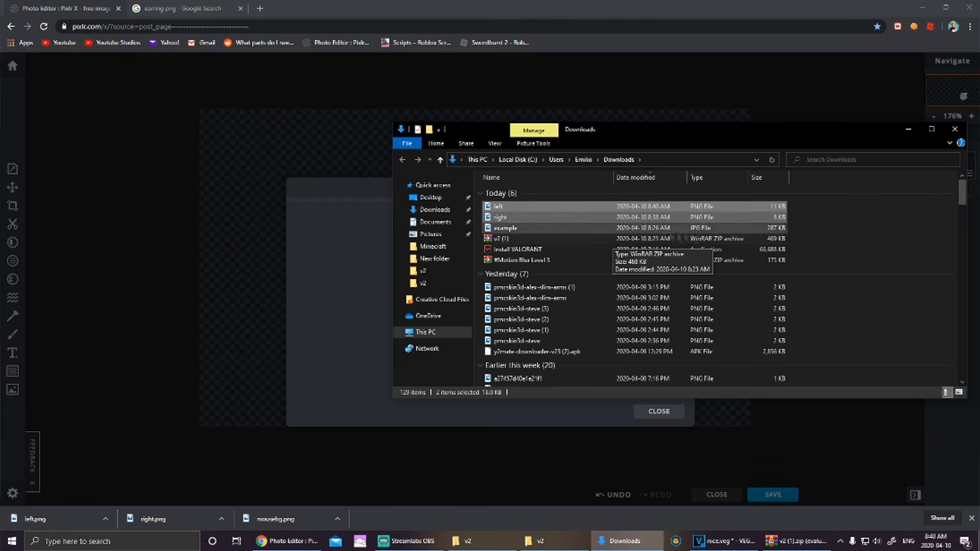
pyautogui.moveTo(686, 217); pyautogui.dragTo(438, 234)
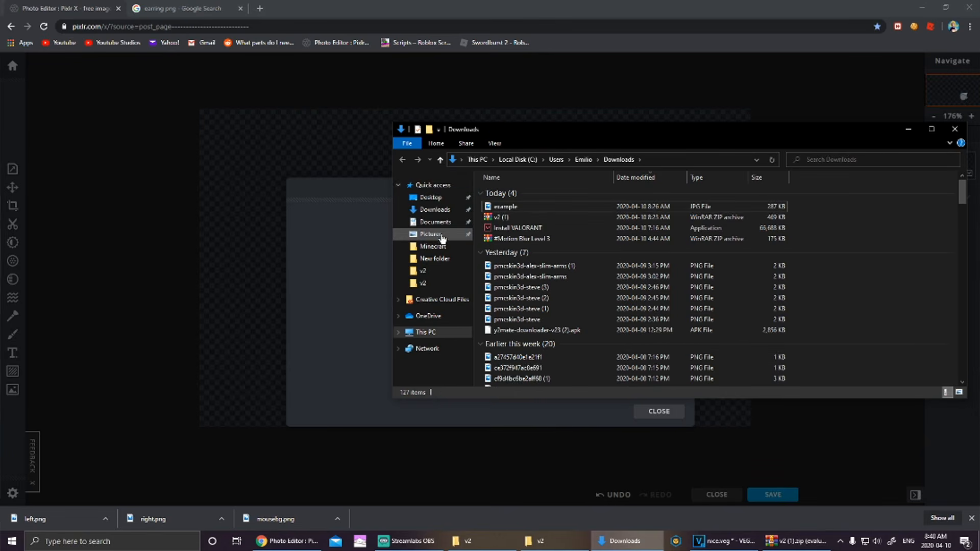
pyautogui.click(439, 235)
pyautogui.moveTo(764, 257); pyautogui.dragTo(690, 225)
pyautogui.moveTo(755, 214); pyautogui.dragTo(633, 216)
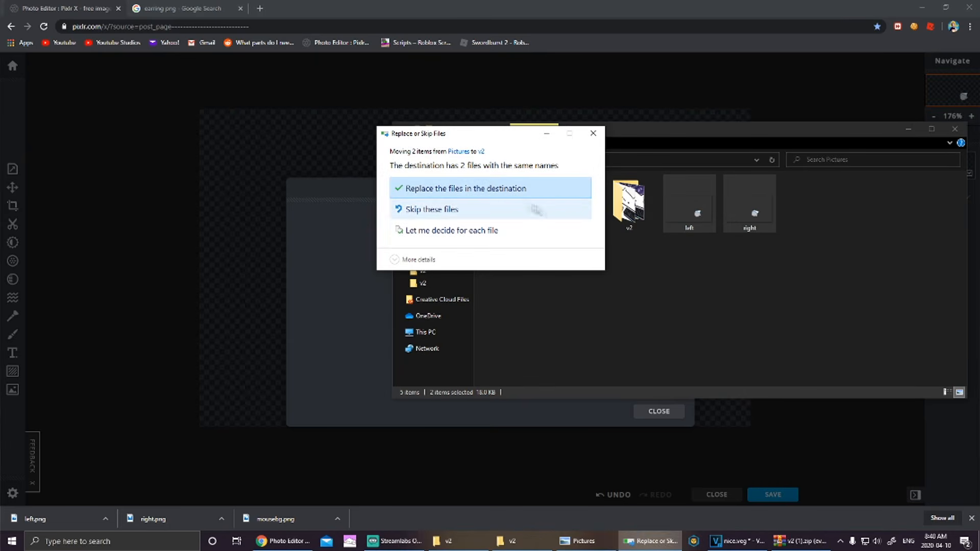
pyautogui.click(468, 188)
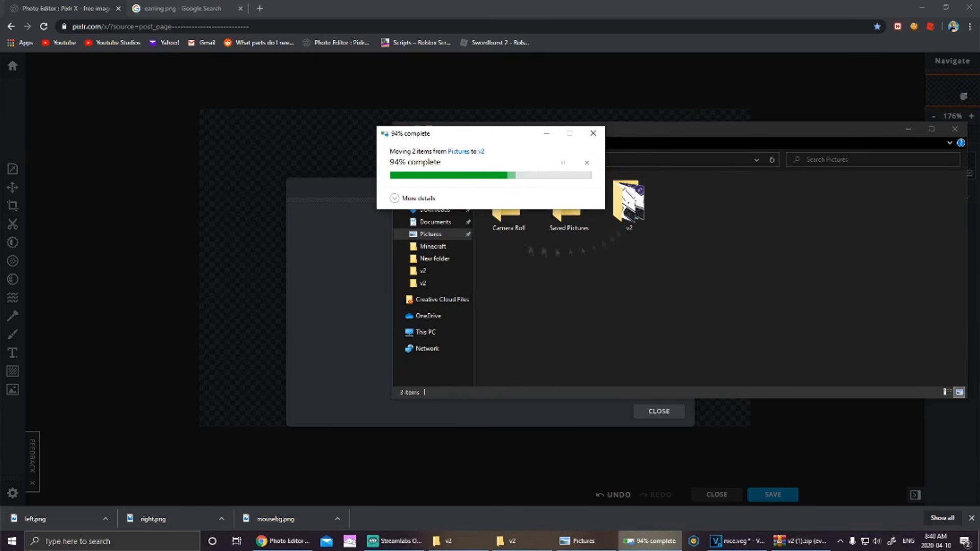
# Step: Open v2 to check the new paws, then close it and return to Pixlr X's start page
pyautogui.click(631, 207)
pyautogui.doubleClick(631, 207)
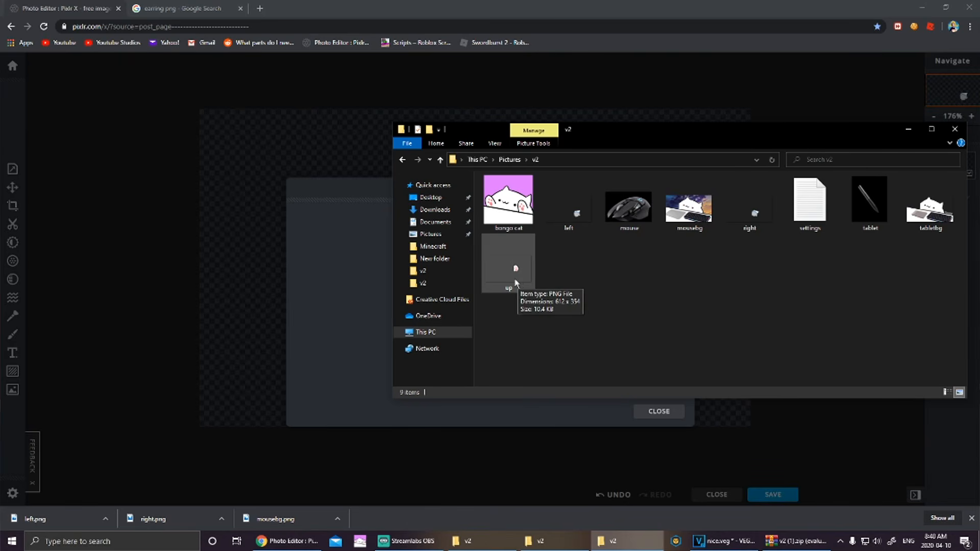
pyautogui.click(908, 129)
pyautogui.click(660, 413)
pyautogui.click(710, 495)
pyautogui.click(133, 219)
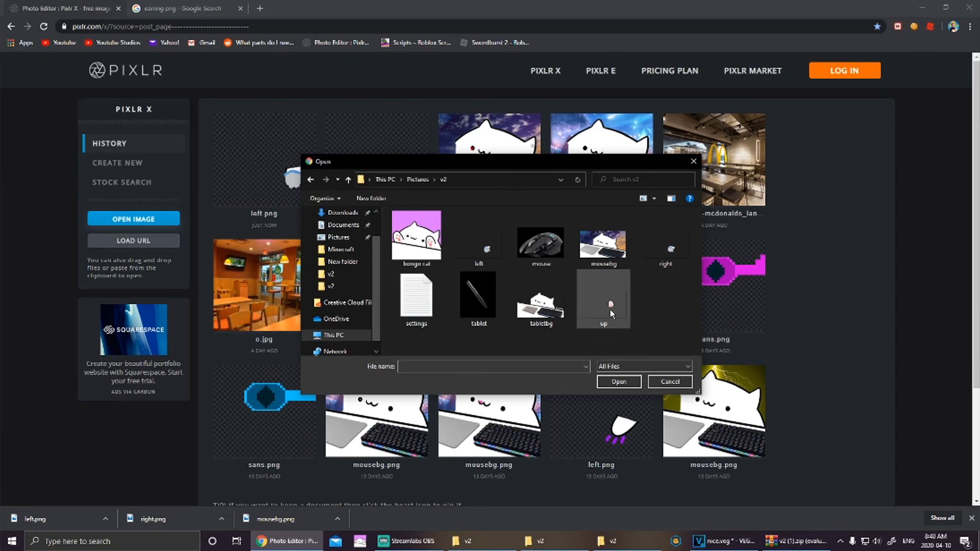
# Step: Open the 'up' paw image from v2 in the editor and zoom in on it
pyautogui.click(610, 309)
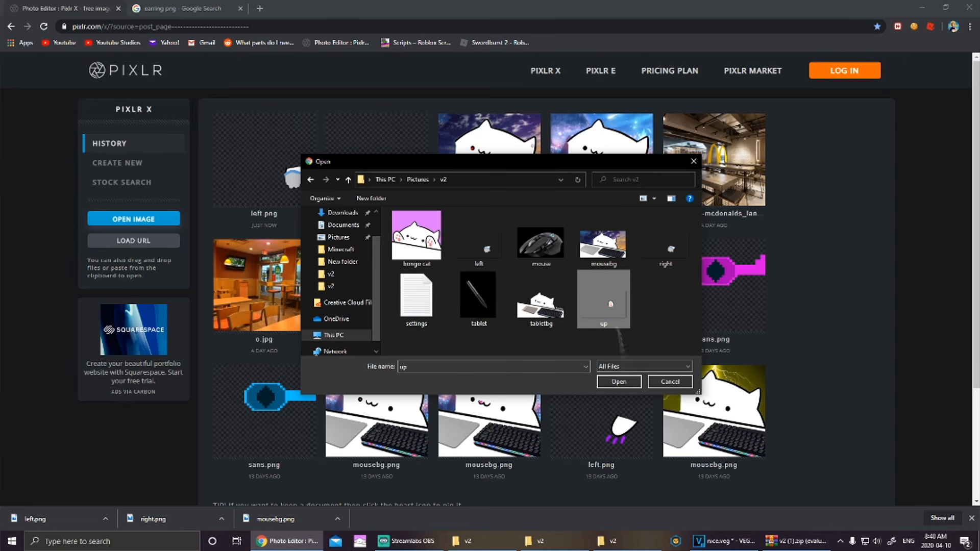
pyautogui.click(619, 382)
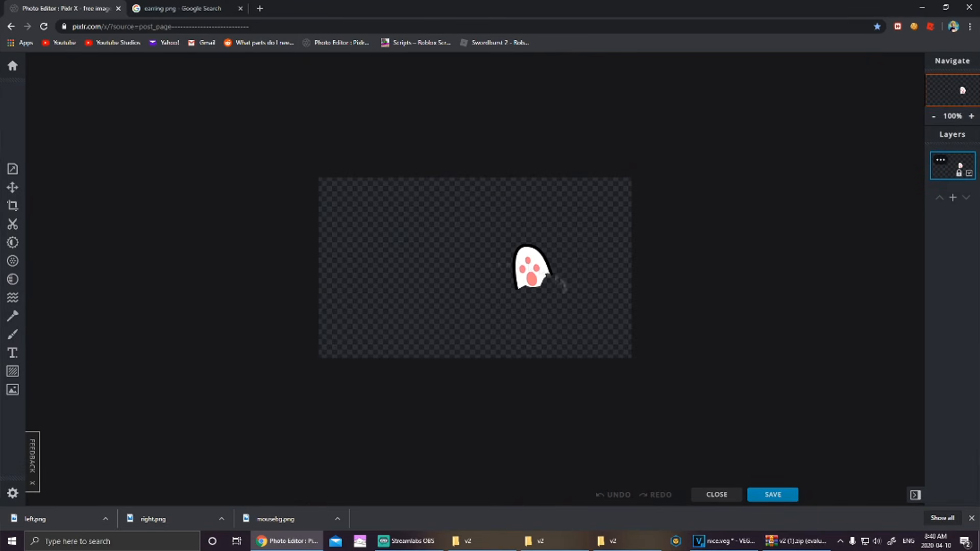
pyautogui.scroll(3, 524, 280)
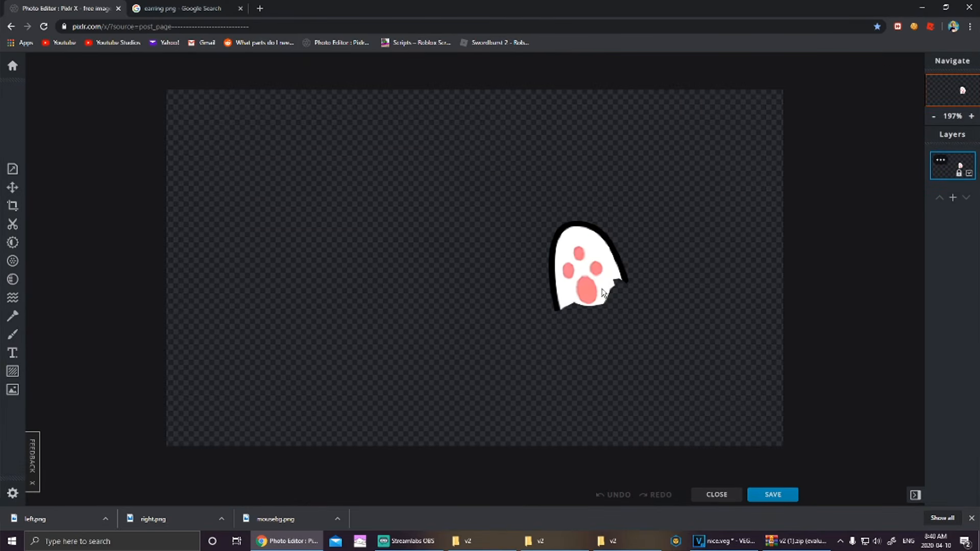
pyautogui.scroll(-3, 616, 279)
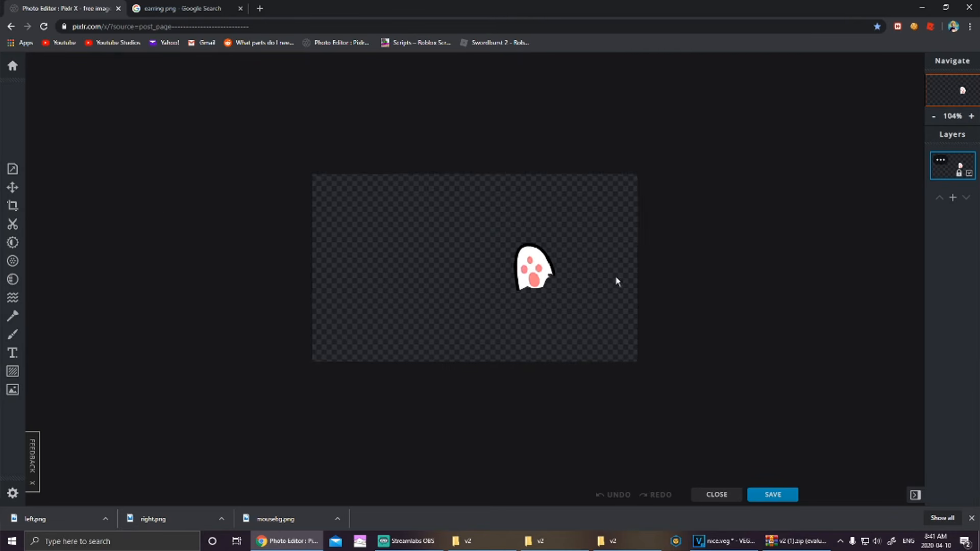
pyautogui.scroll(2, 617, 276)
pyautogui.scroll(1, 613, 243)
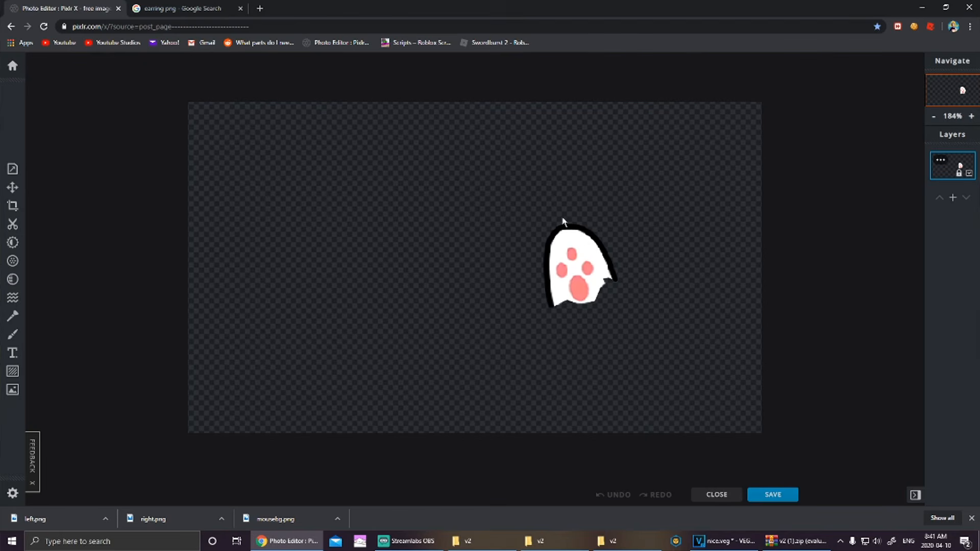
pyautogui.scroll(1, 560, 223)
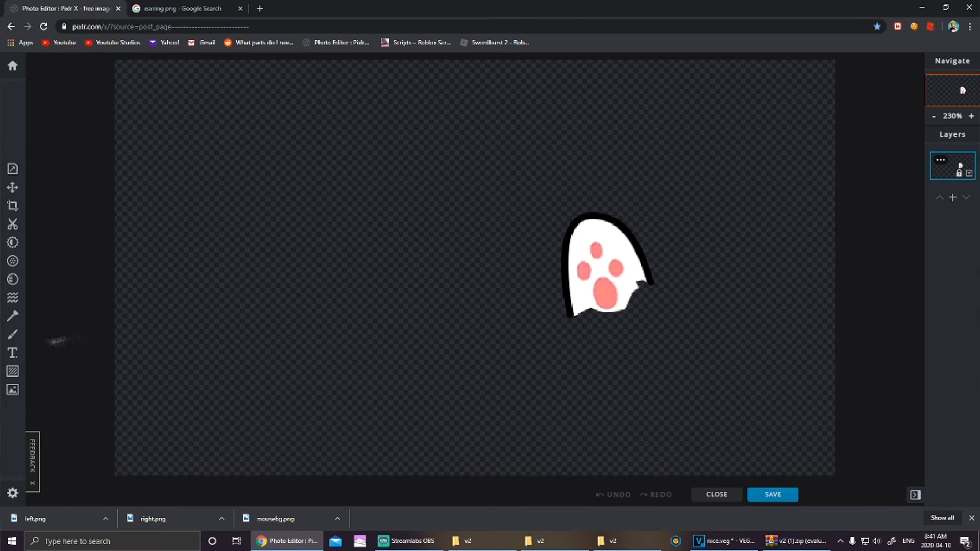
pyautogui.click(14, 319)
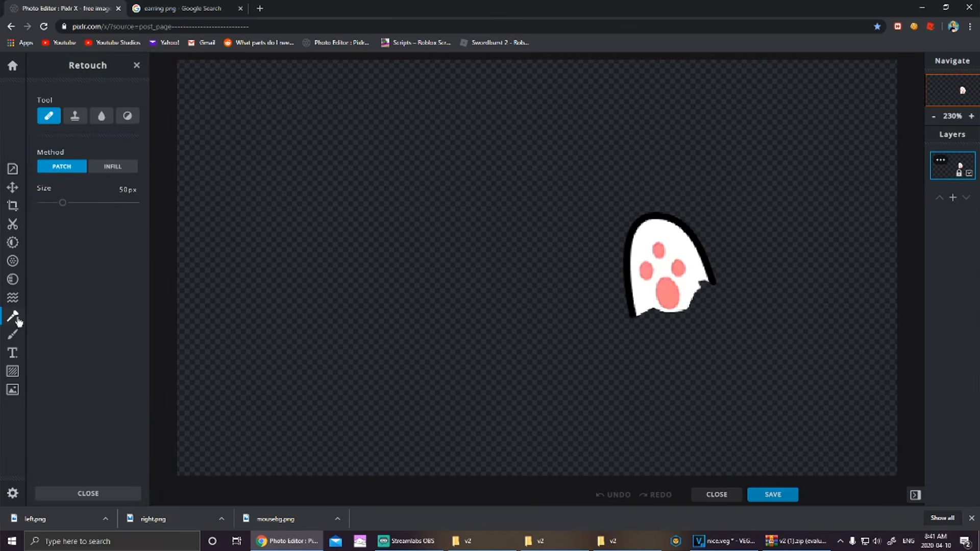
# Step: Switch to the Draw brush and set its size to 9px
pyautogui.click(12, 335)
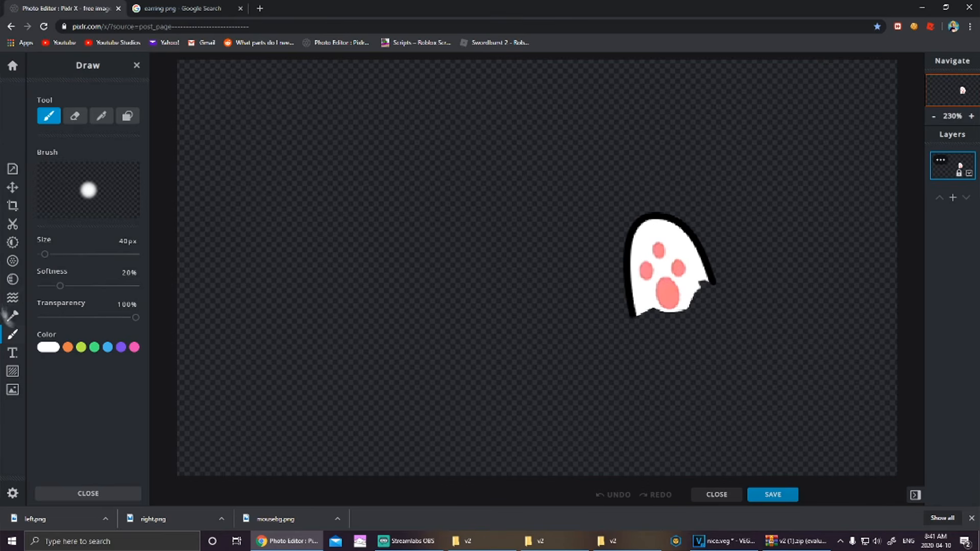
pyautogui.click(122, 241)
pyautogui.write('9')
pyautogui.press('Return')
# Step: Paint a #72ACF7 blue cuff band across the up paw with 0% brush softness
pyautogui.click(48, 347)
pyautogui.click(98, 424)
pyautogui.click(91, 364)
pyautogui.moveTo(623, 290); pyautogui.dragTo(705, 264)
pyautogui.hotkey('ctrl', 'z')
pyautogui.moveTo(60, 286); pyautogui.dragTo(41, 286)
pyautogui.moveTo(623, 286); pyautogui.dragTo(706, 255)
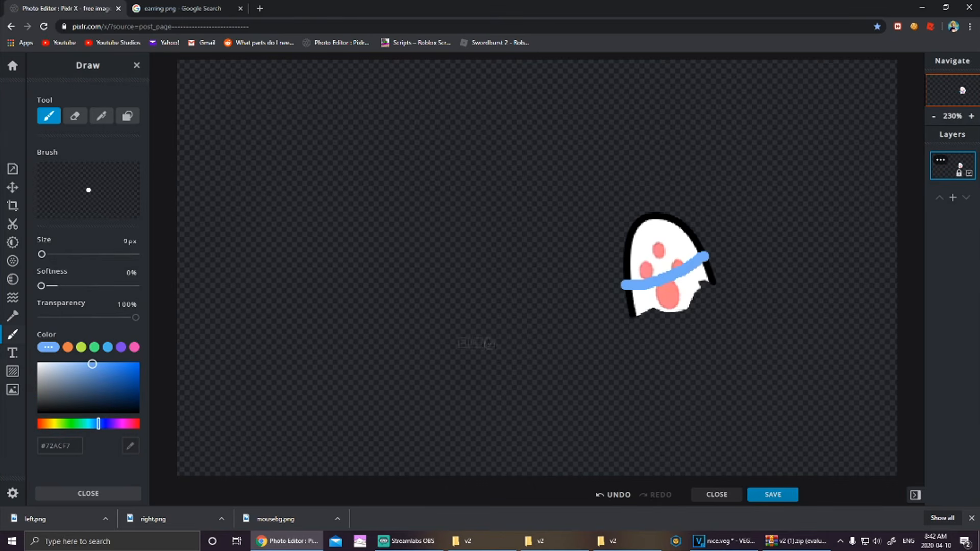
# Step: Paint the top of the paw gray #8F9091 to form the glove
pyautogui.moveTo(45, 396); pyautogui.dragTo(38, 385)
pyautogui.moveTo(628, 282); pyautogui.dragTo(633, 236)
pyautogui.hotkey('ctrl', 'z')
pyautogui.moveTo(630, 280)
pyautogui.mouseDown()
pyautogui.moveTo(608, 239)
pyautogui.moveTo(625, 228)
pyautogui.moveTo(629, 199)
pyautogui.moveTo(660, 195)
pyautogui.moveTo(664, 223)
pyautogui.moveTo(687, 223)
pyautogui.moveTo(709, 247)
pyautogui.moveTo(620, 231)
pyautogui.moveTo(637, 279)
pyautogui.moveTo(701, 243)
pyautogui.moveTo(677, 227)
pyautogui.moveTo(673, 258)
pyautogui.moveTo(632, 250)
pyautogui.moveTo(648, 255)
pyautogui.moveTo(632, 234)
pyautogui.moveTo(645, 237)
pyautogui.moveTo(635, 210)
pyautogui.moveTo(636, 227)
pyautogui.moveTo(665, 220)
pyautogui.mouseUp()
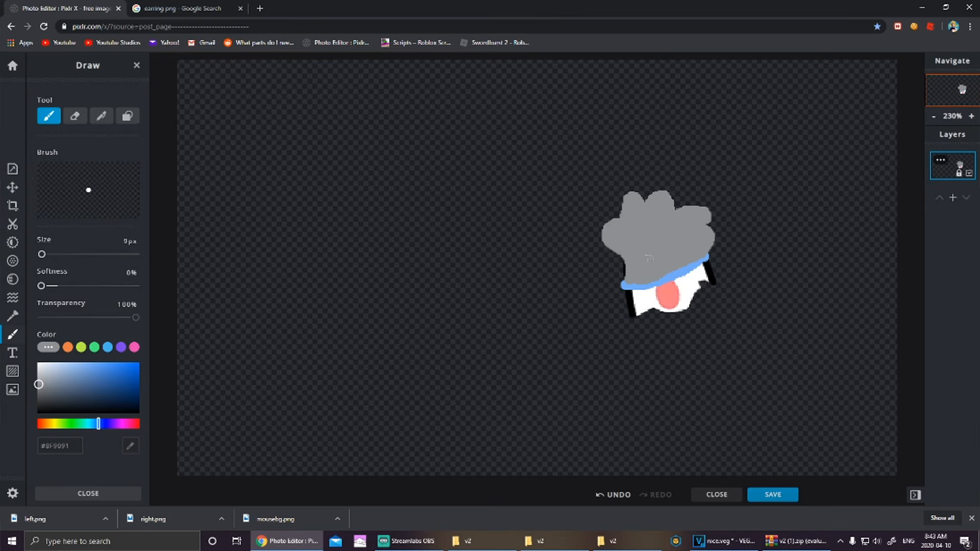
pyautogui.scroll(-3, 650, 344)
pyautogui.scroll(3, 647, 342)
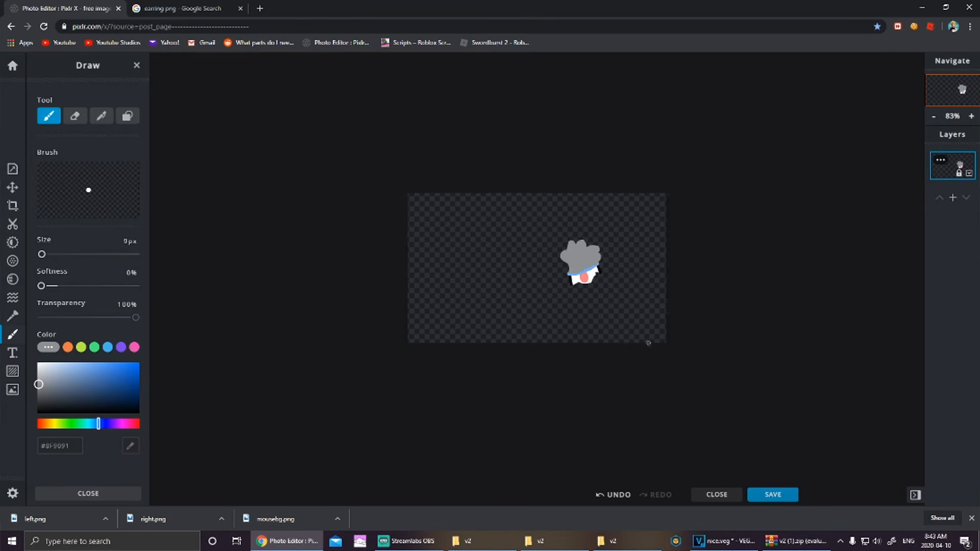
pyautogui.scroll(2, 648, 343)
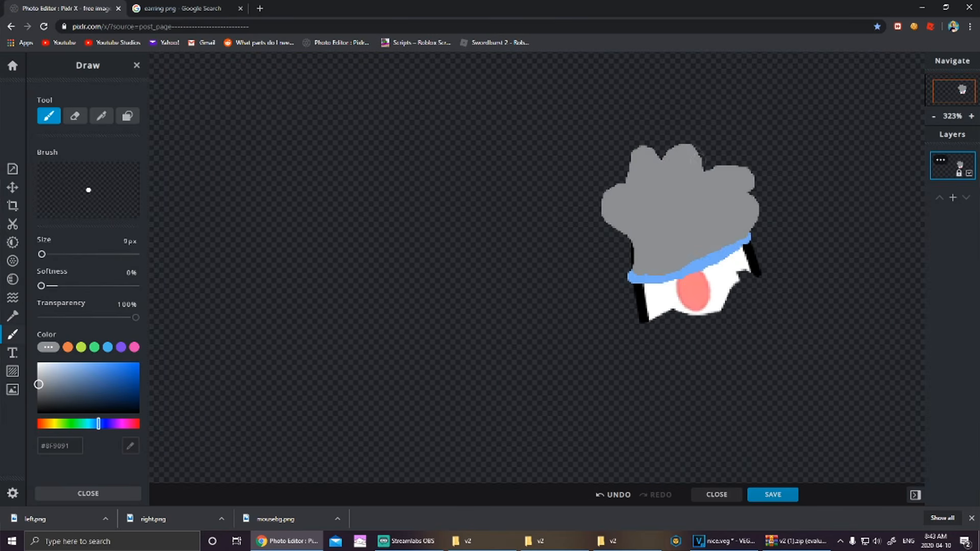
pyautogui.scroll(-3, 656, 215)
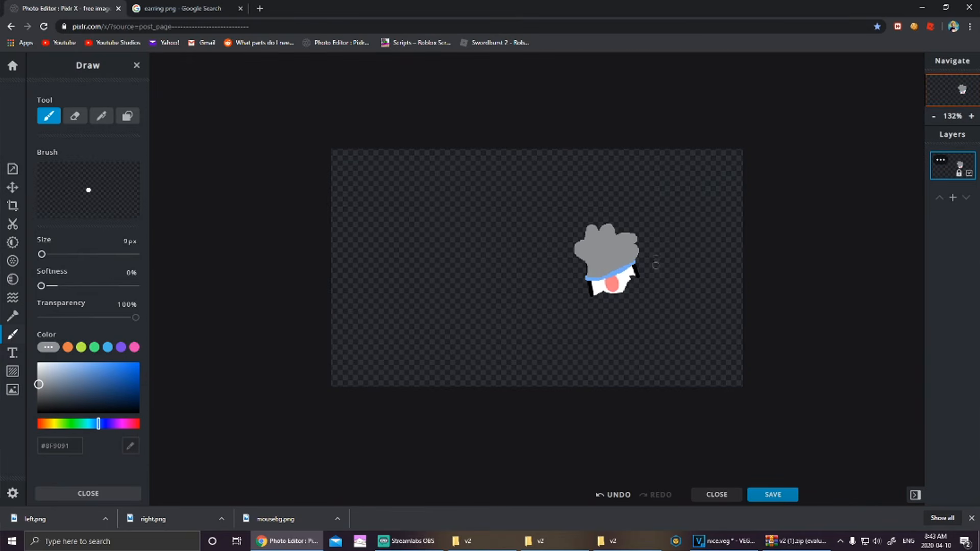
# Step: Download the gloved paw as up.png and show it in its folder
pyautogui.click(789, 498)
pyautogui.click(651, 367)
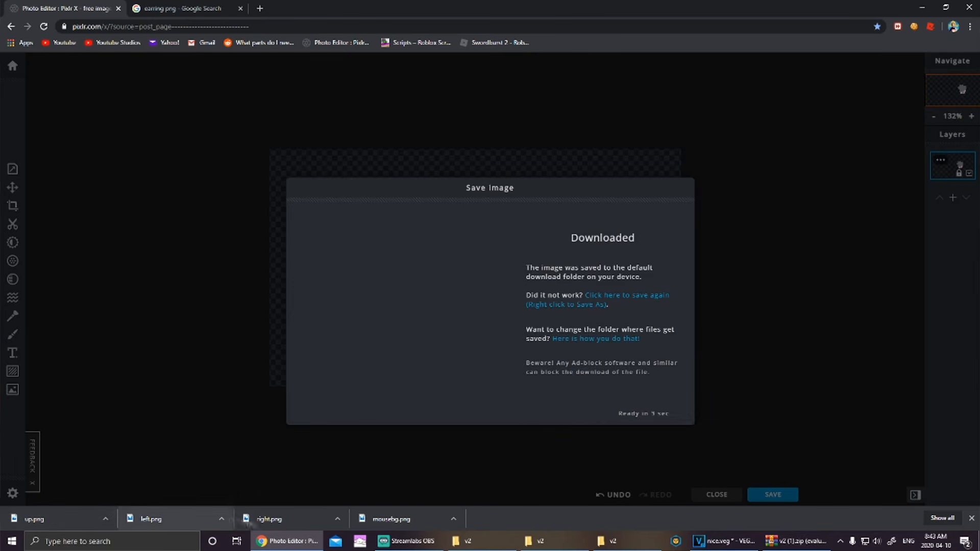
pyautogui.click(106, 519)
pyautogui.click(118, 488)
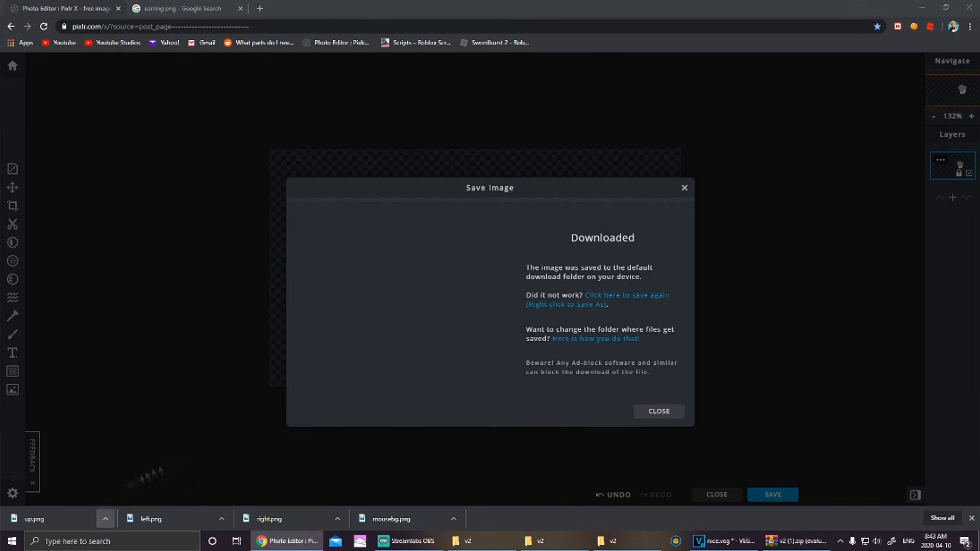
# Step: Move up.png into Pictures > v2, replacing the old copy, and open v2
pyautogui.moveTo(523, 225); pyautogui.dragTo(445, 250)
pyautogui.click(445, 250)
pyautogui.moveTo(706, 220); pyautogui.dragTo(648, 226)
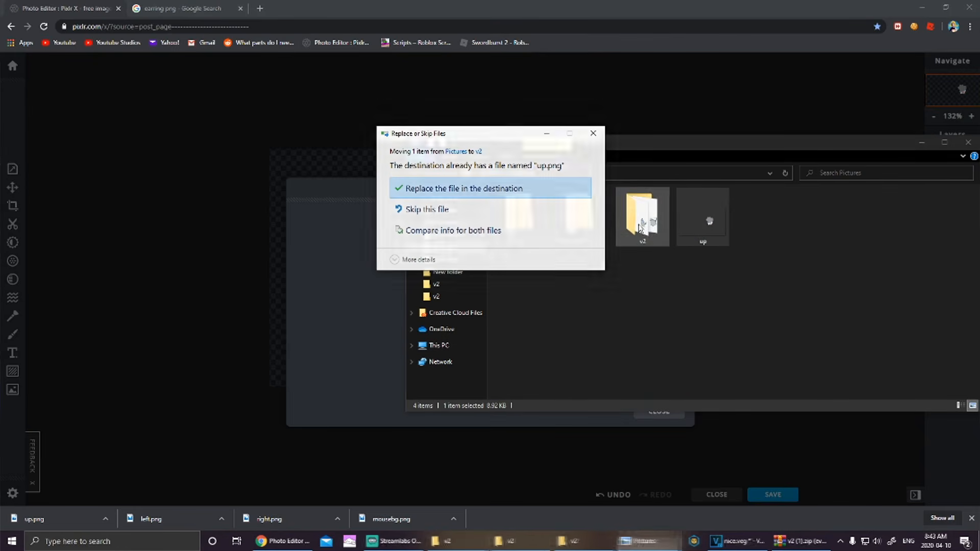
pyautogui.click(502, 190)
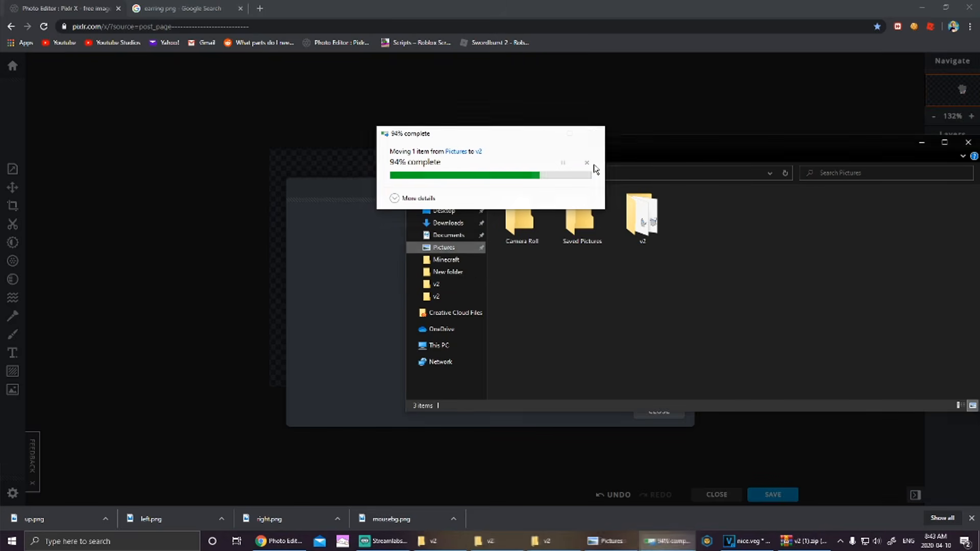
pyautogui.doubleClick(663, 213)
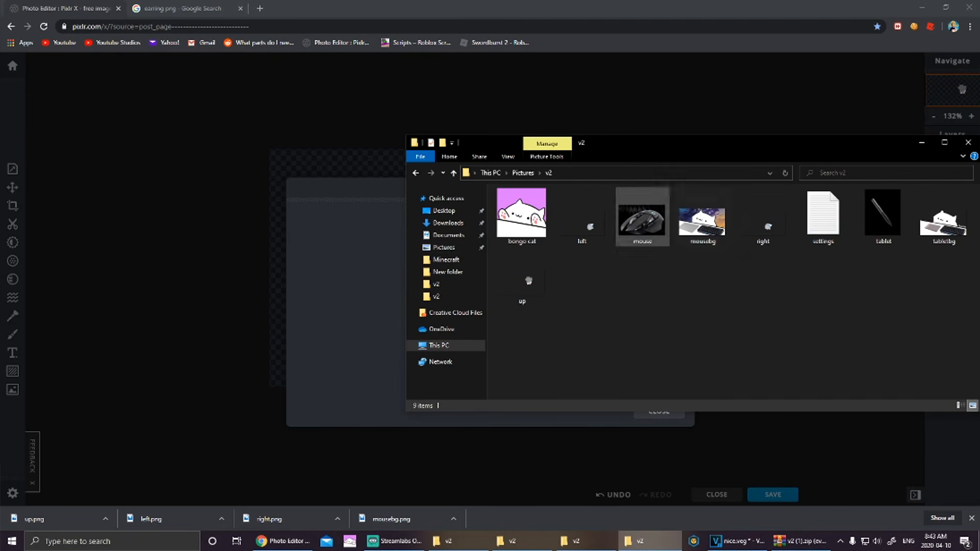
pyautogui.moveTo(527, 281); pyautogui.dragTo(531, 279)
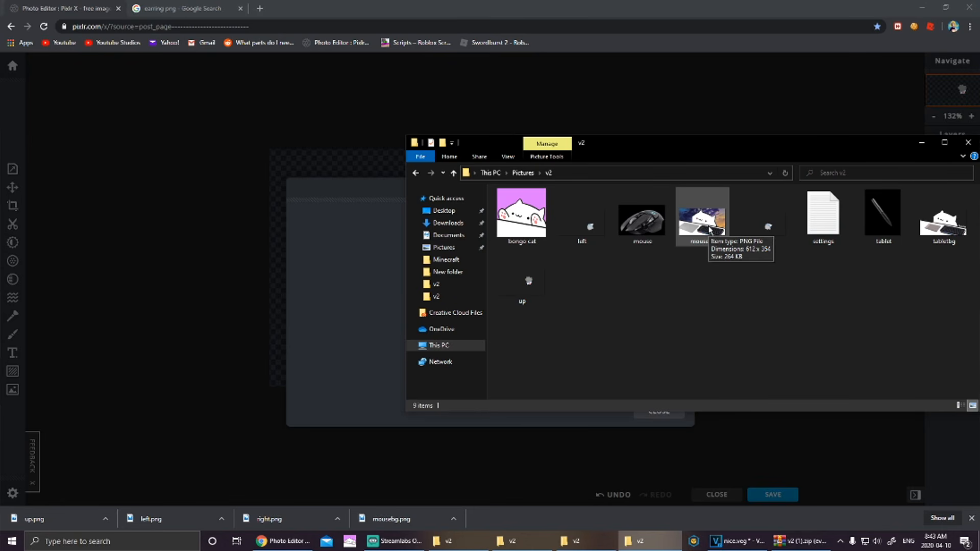
# Step: Close Explorer and the save notice, then open the cat-and-keyboard background image
pyautogui.click(968, 143)
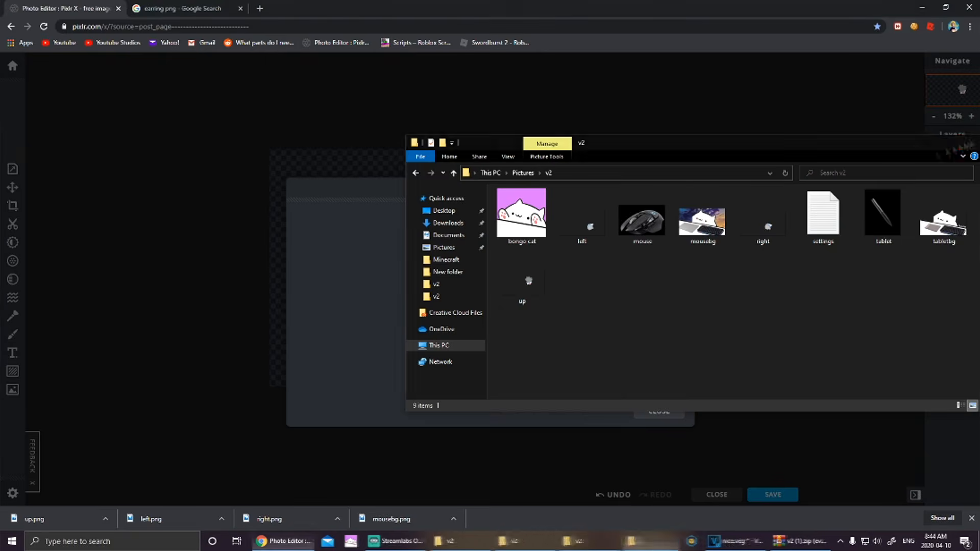
pyautogui.click(659, 412)
pyautogui.click(12, 390)
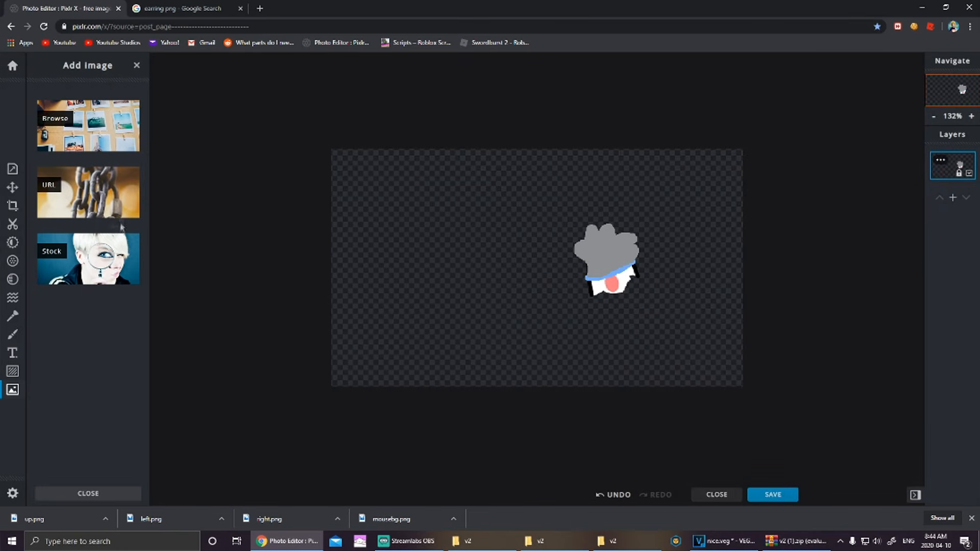
pyautogui.click(109, 130)
pyautogui.doubleClick(604, 236)
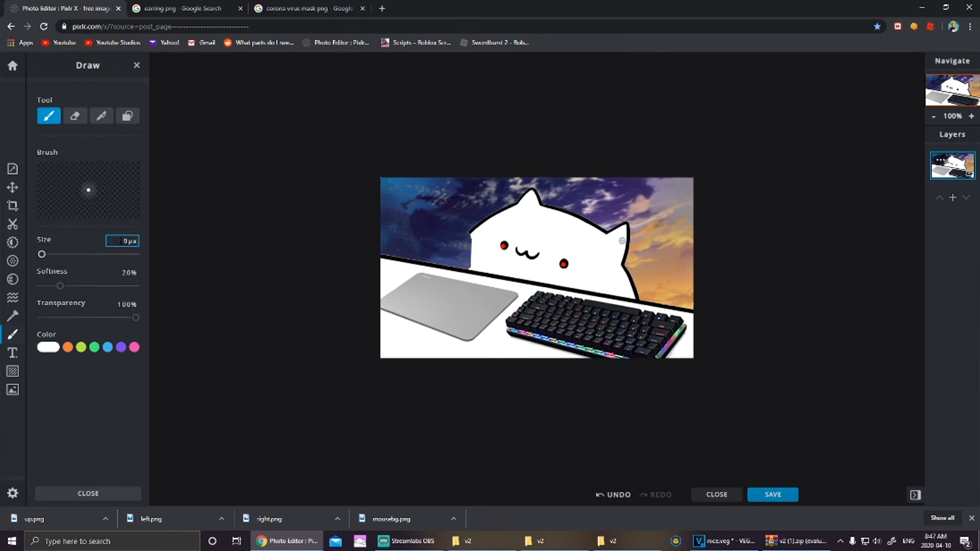
# Step: Draw grey #9E9E9E mask straps on the cat's head and cheek with a hard brush
pyautogui.moveTo(62, 287); pyautogui.dragTo(41, 286)
pyautogui.click(48, 348)
pyautogui.moveTo(38, 364); pyautogui.dragTo(38, 381)
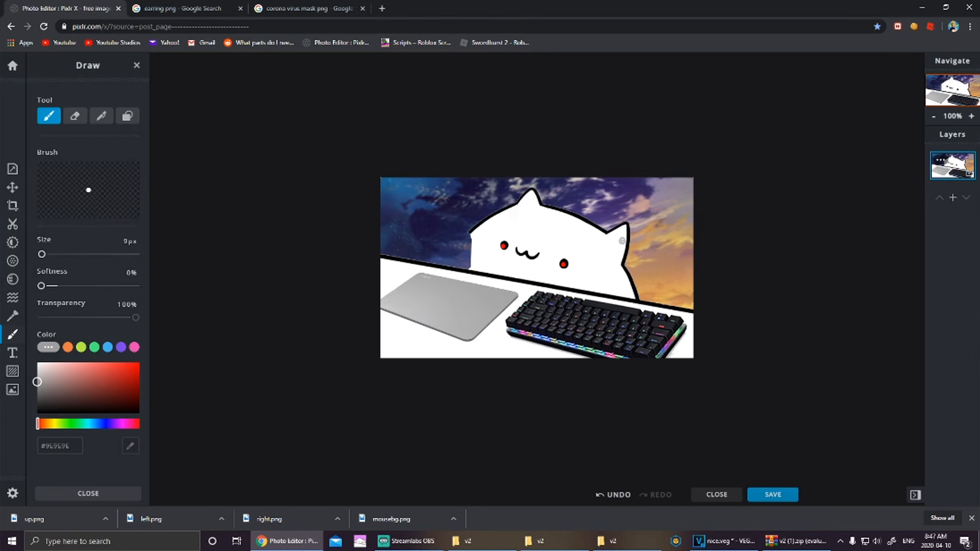
pyautogui.moveTo(495, 212)
pyautogui.mouseDown()
pyautogui.moveTo(541, 221)
pyautogui.moveTo(517, 214)
pyautogui.moveTo(530, 221)
pyautogui.moveTo(521, 232)
pyautogui.mouseUp()
pyautogui.hotkey('ctrl', 'z')
pyautogui.hotkey('ctrl', 'z')
pyautogui.moveTo(582, 237)
pyautogui.mouseDown()
pyautogui.moveTo(626, 254)
pyautogui.moveTo(628, 269)
pyautogui.mouseUp()
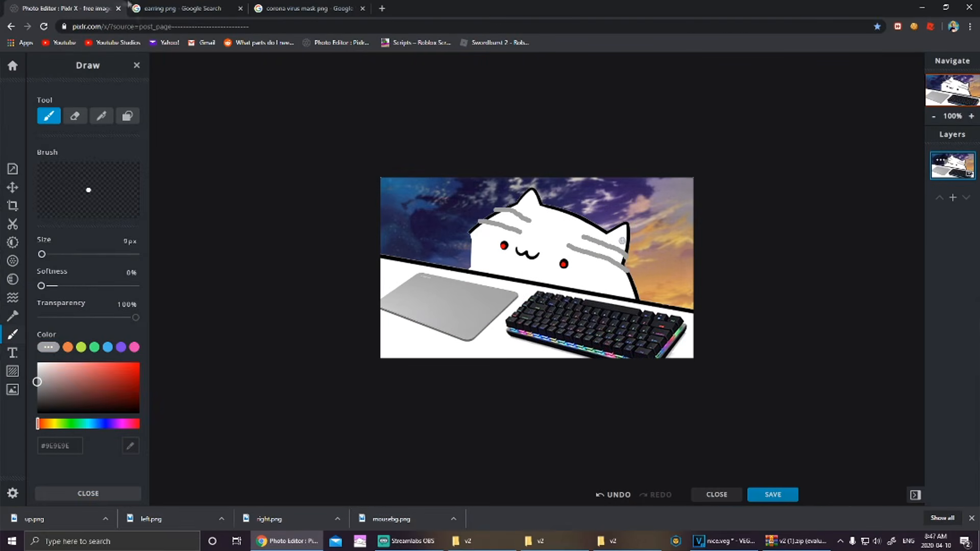
# Step: Paint a #79A5DE blue mask across the cat's forehead with a 16px brush
pyautogui.click(98, 424)
pyautogui.click(82, 367)
pyautogui.click(84, 369)
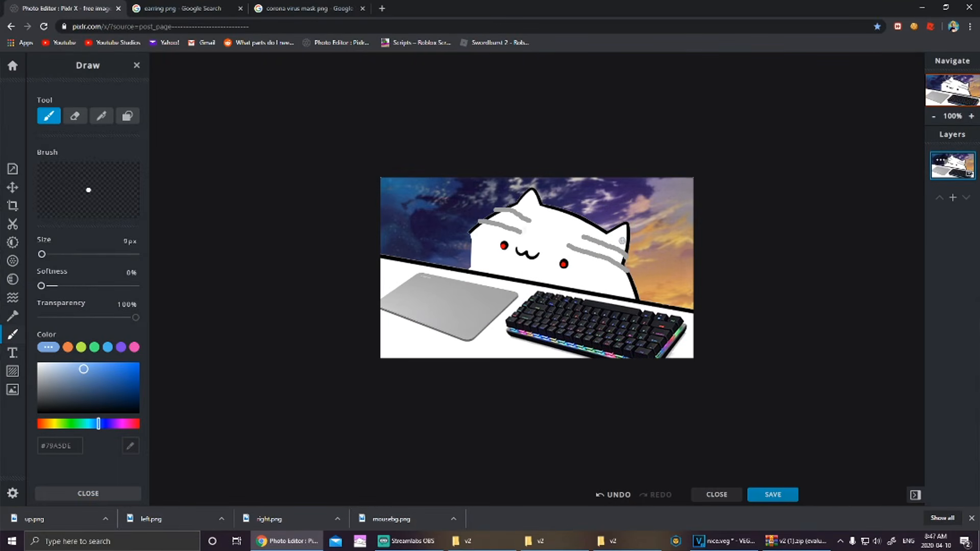
pyautogui.moveTo(522, 228)
pyautogui.mouseDown()
pyautogui.moveTo(582, 233)
pyautogui.moveTo(570, 243)
pyautogui.moveTo(521, 234)
pyautogui.mouseUp()
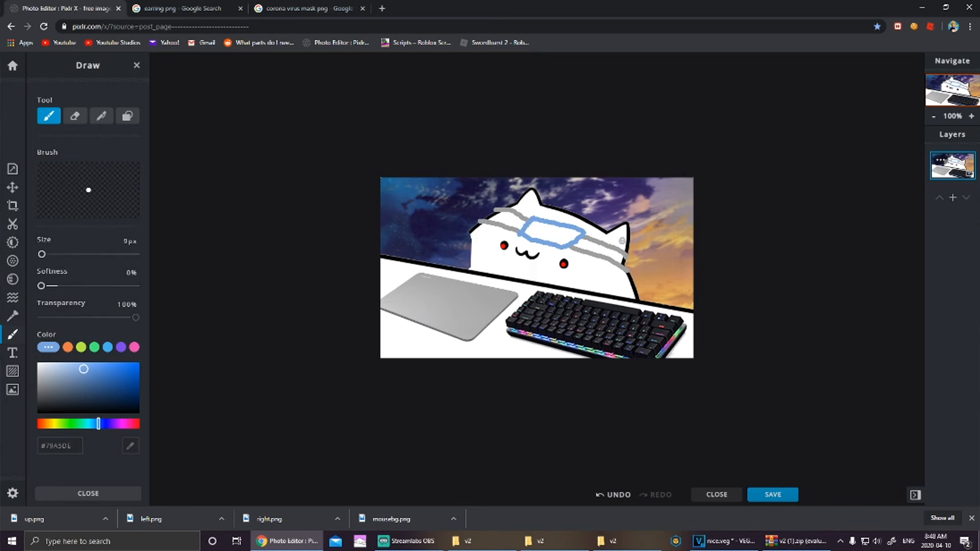
pyautogui.click(43, 254)
pyautogui.moveTo(41, 255); pyautogui.dragTo(43, 254)
pyautogui.moveTo(536, 229)
pyautogui.mouseDown()
pyautogui.moveTo(554, 238)
pyautogui.moveTo(576, 233)
pyautogui.mouseUp()
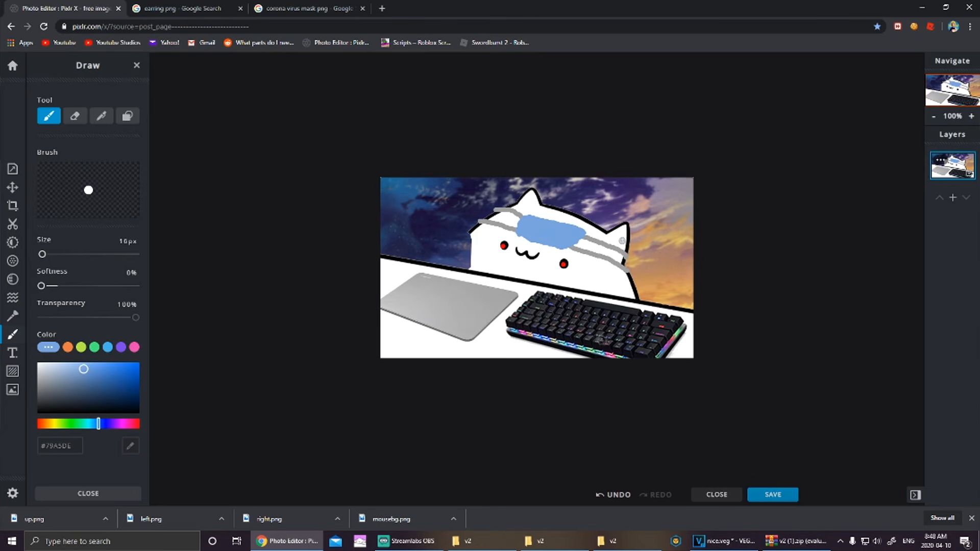
# Step: Set the brush to 9px white and paint lettering on the blue mask
pyautogui.click(129, 243)
pyautogui.write('9')
pyautogui.moveTo(84, 369); pyautogui.dragTo(37, 363)
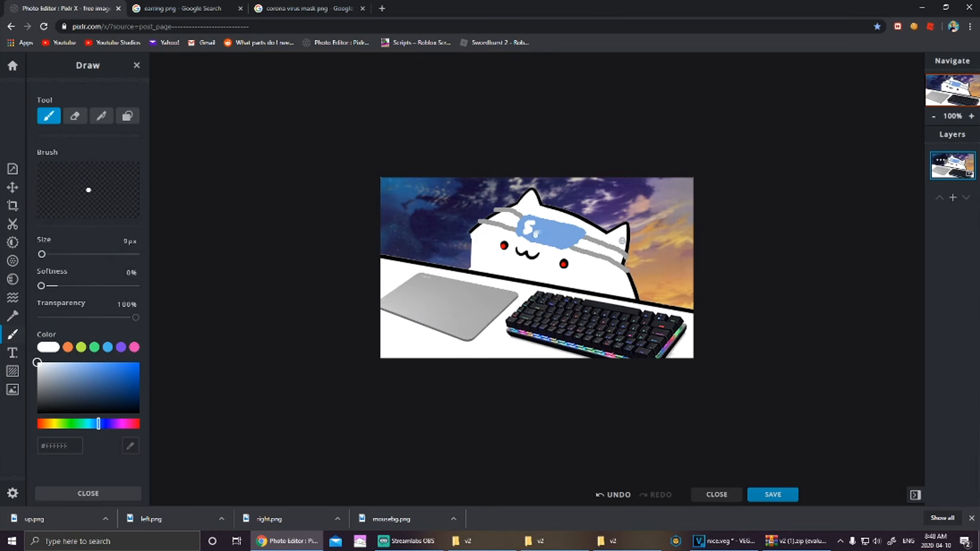
pyautogui.moveTo(559, 233); pyautogui.dragTo(575, 235)
# Step: Undo the white strokes and add a 'Snoww' text layer in the Adios Amigos script font
pyautogui.click(613, 494)
pyautogui.click(614, 495)
pyautogui.click(613, 494)
pyautogui.click(614, 494)
pyautogui.click(613, 495)
pyautogui.click(656, 495)
pyautogui.click(13, 352)
pyautogui.click(88, 119)
pyautogui.click(88, 306)
pyautogui.click(86, 202)
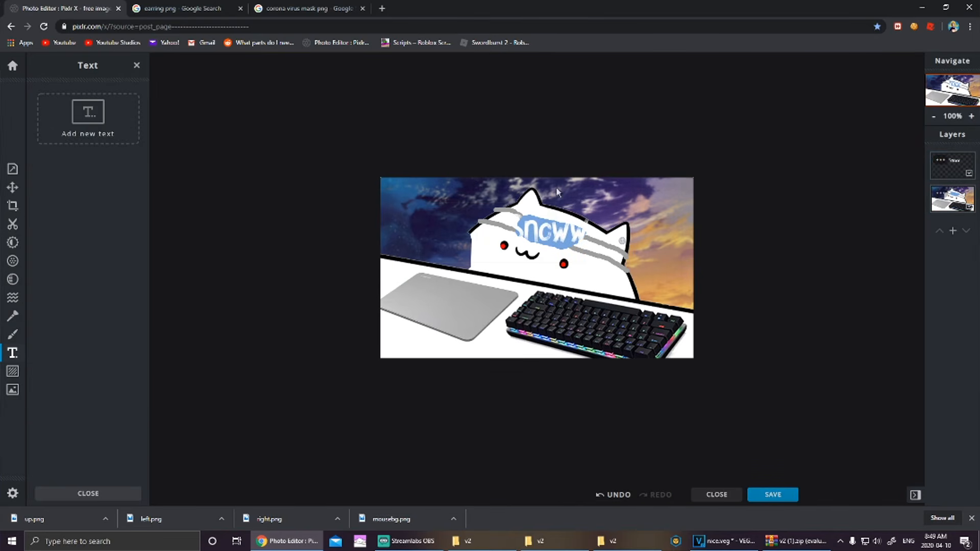
# Step: Tilt, shrink and centre the Snoww text on the blue mask, then bring up save options
pyautogui.click(551, 231)
pyautogui.moveTo(550, 190); pyautogui.dragTo(559, 191)
pyautogui.moveTo(48, 383); pyautogui.dragTo(44, 384)
pyautogui.moveTo(555, 227); pyautogui.dragTo(552, 234)
pyautogui.moveTo(44, 383); pyautogui.dragTo(41, 384)
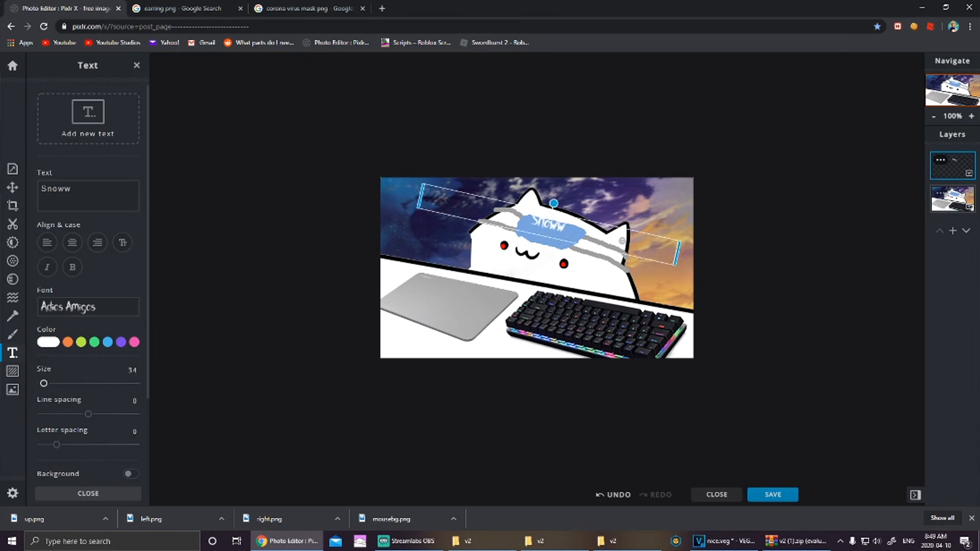
pyautogui.click(414, 178)
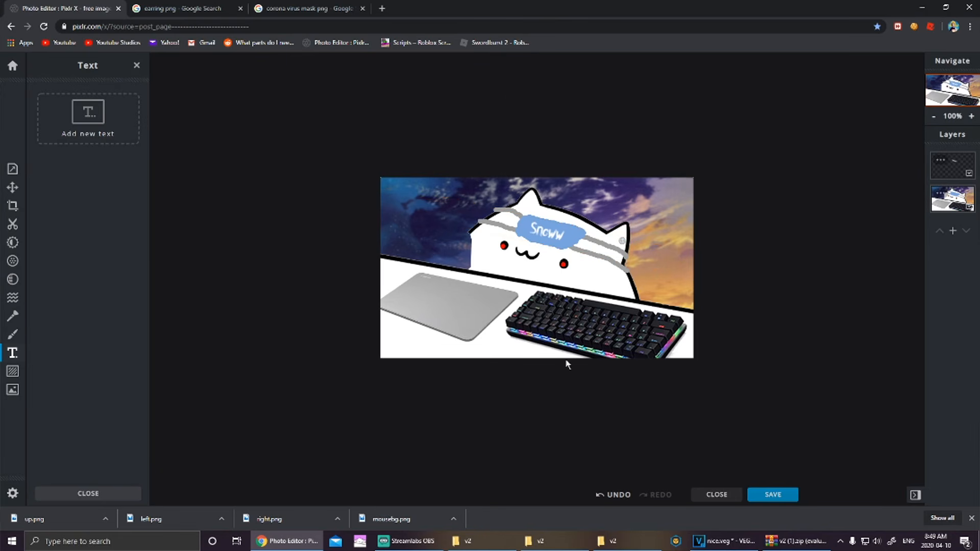
pyautogui.hotkey('ctrl', 's')
# Step: Download the edited image and rename the file from up to mousebg
pyautogui.click(653, 338)
pyautogui.rightClick(587, 233)
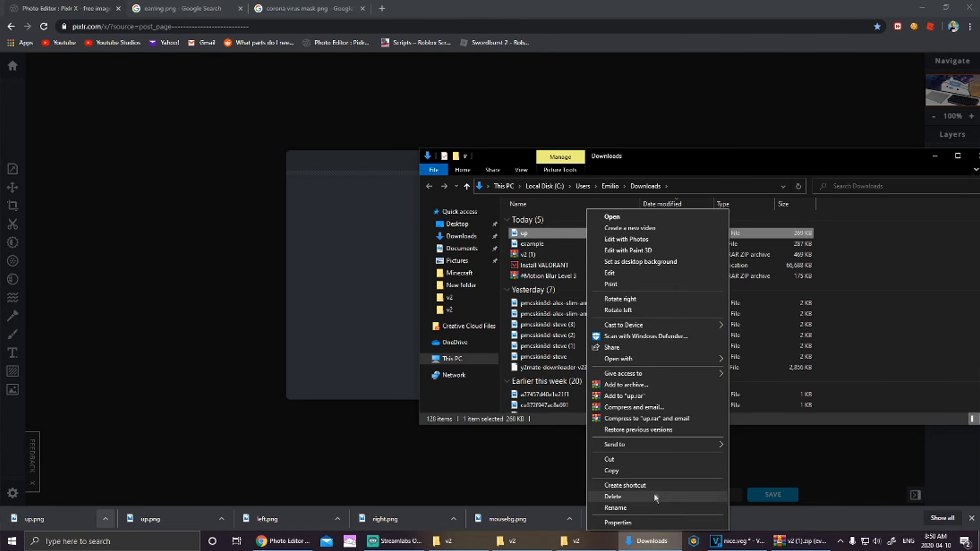
pyautogui.click(638, 508)
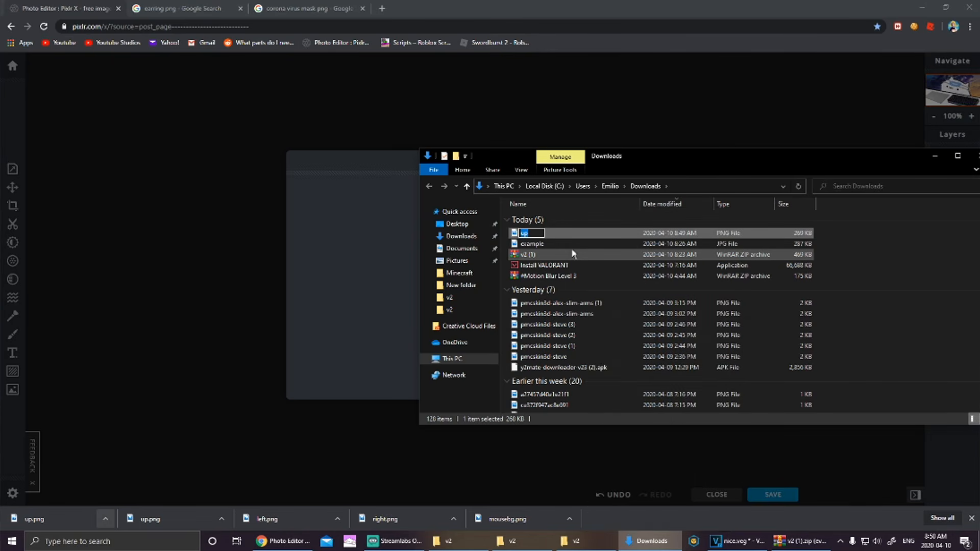
pyautogui.write('mousebg')
pyautogui.press('Return')
# Step: Move mousebg into Pictures > v2, replacing the old mousebg, and open v2
pyautogui.moveTo(566, 234); pyautogui.dragTo(459, 260)
pyautogui.click(457, 261)
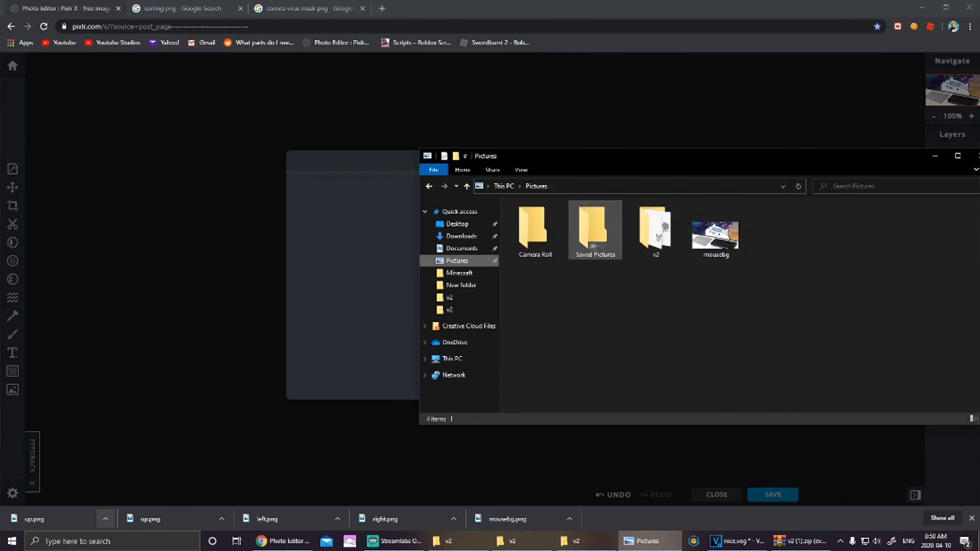
pyautogui.moveTo(716, 230); pyautogui.dragTo(656, 229)
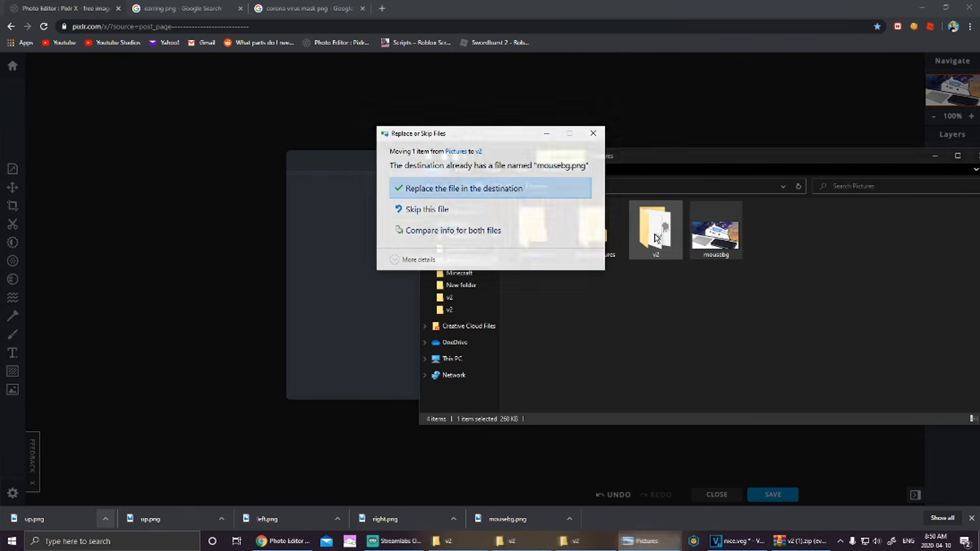
pyautogui.click(474, 194)
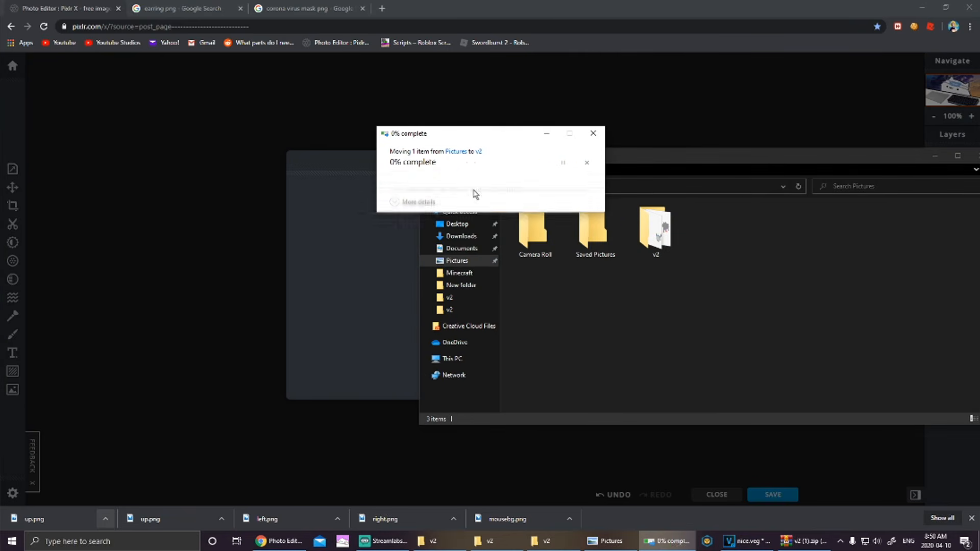
pyautogui.doubleClick(637, 231)
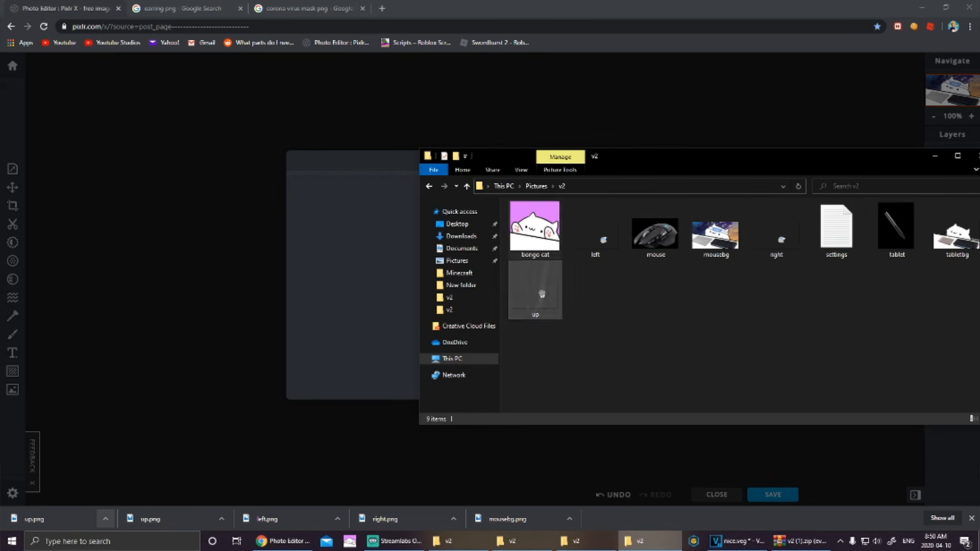
pyautogui.moveTo(907, 157); pyautogui.dragTo(617, 160)
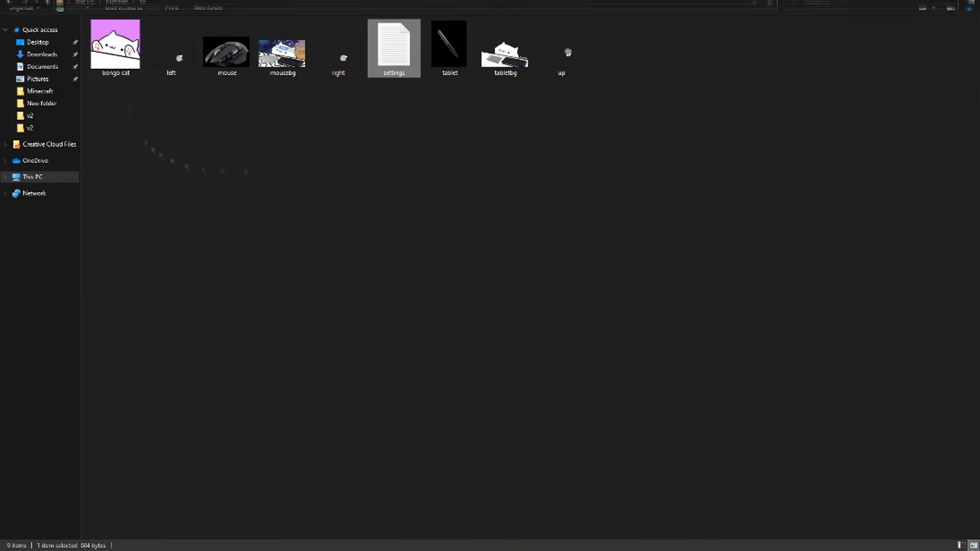
pyautogui.doubleClick(282, 51)
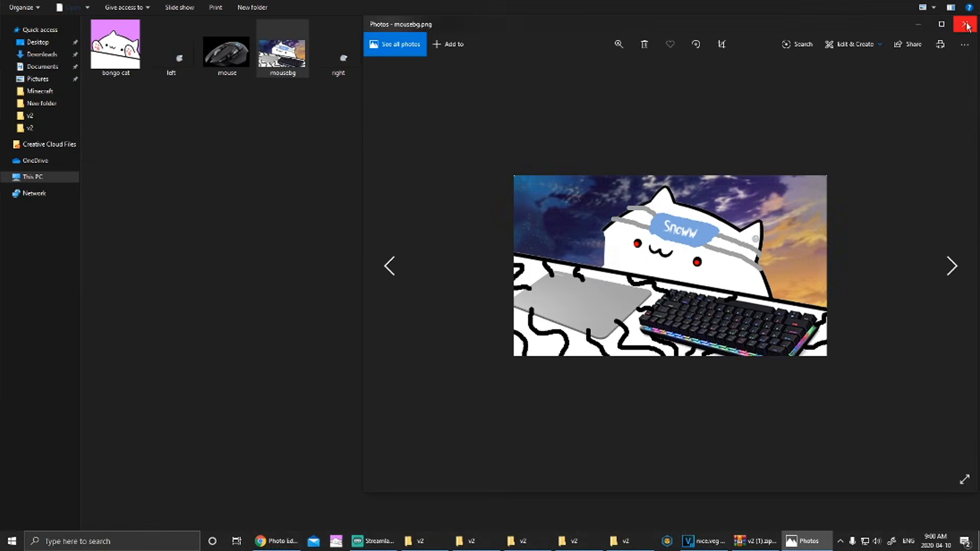
pyautogui.click(960, 28)
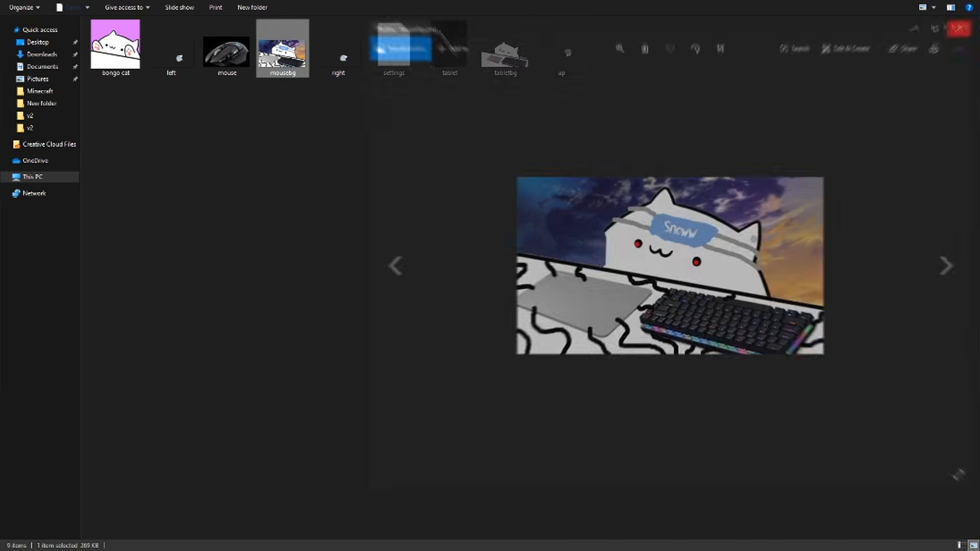
pyautogui.doubleClick(338, 51)
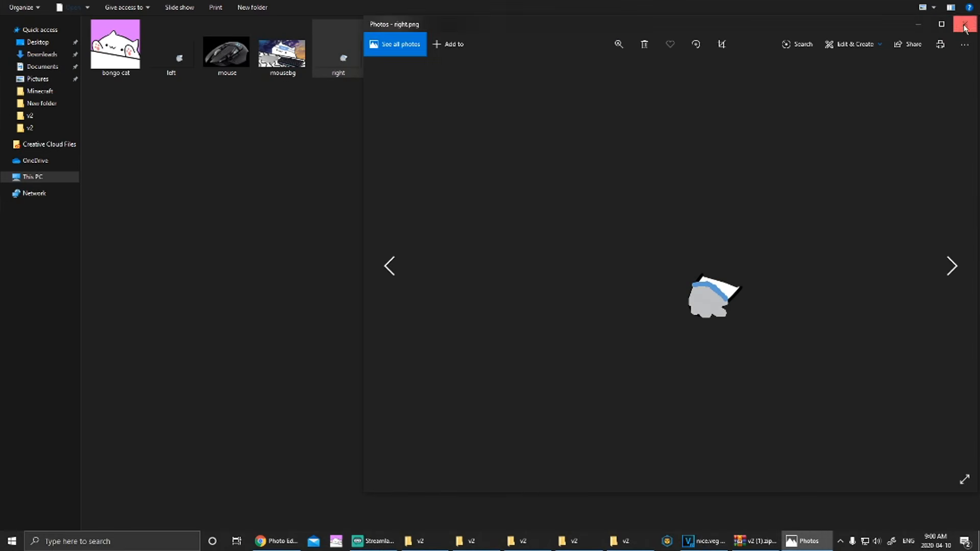
pyautogui.click(965, 27)
pyautogui.doubleClick(562, 54)
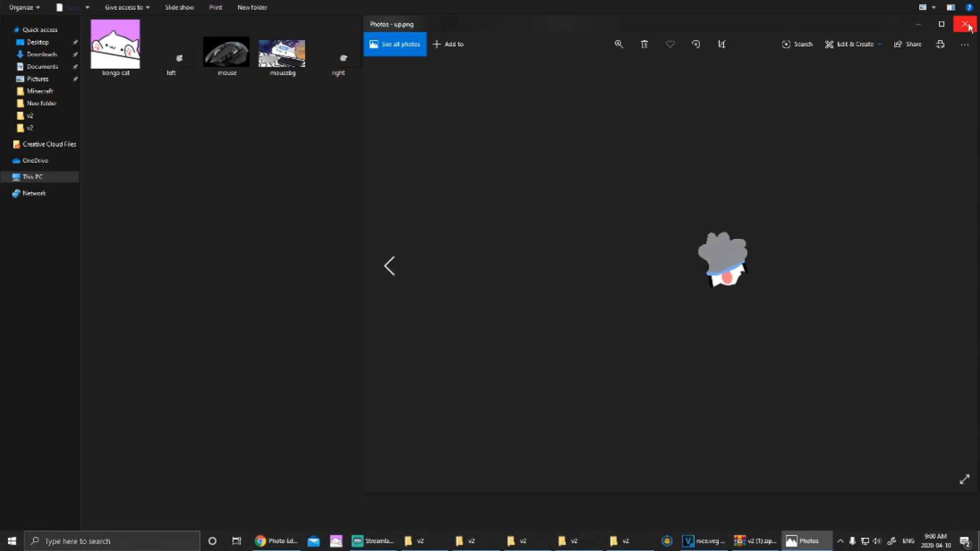
pyautogui.click(969, 27)
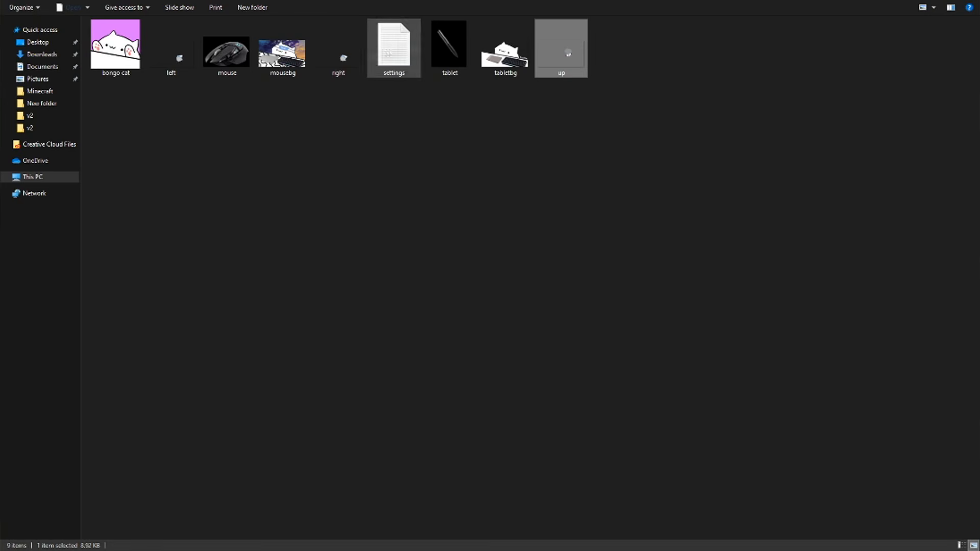
pyautogui.doubleClick(171, 51)
pyautogui.click(969, 30)
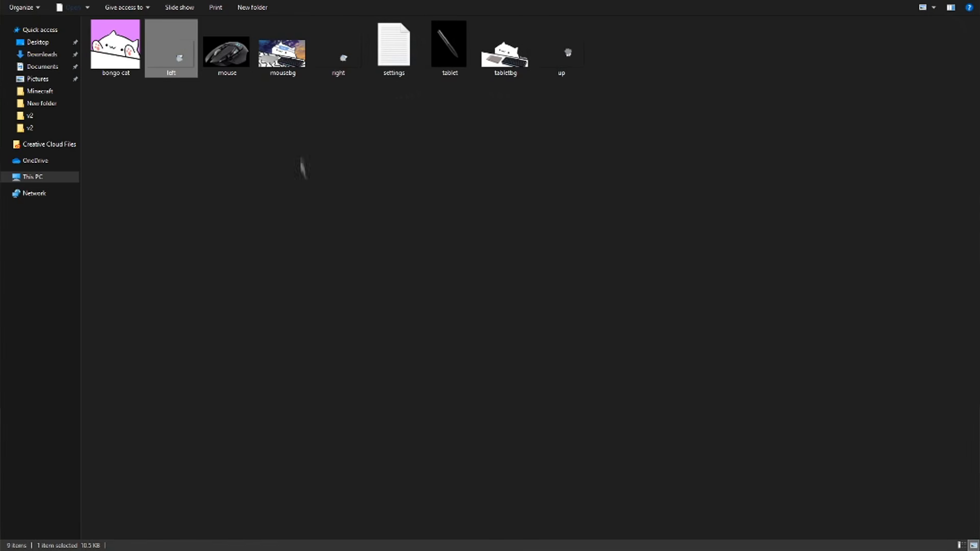
pyautogui.doubleClick(395, 47)
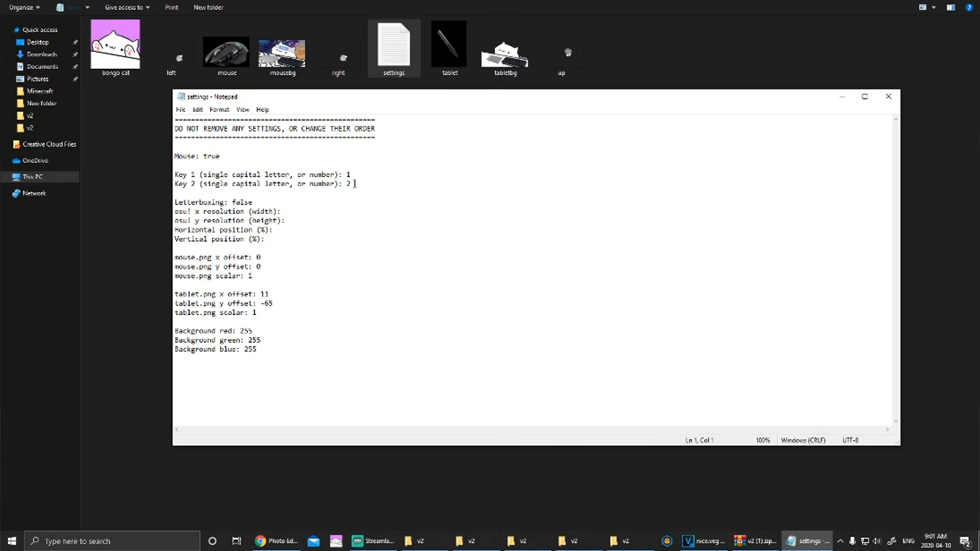
pyautogui.tripleClick(354, 183)
pyautogui.click(353, 183)
pyautogui.click(888, 97)
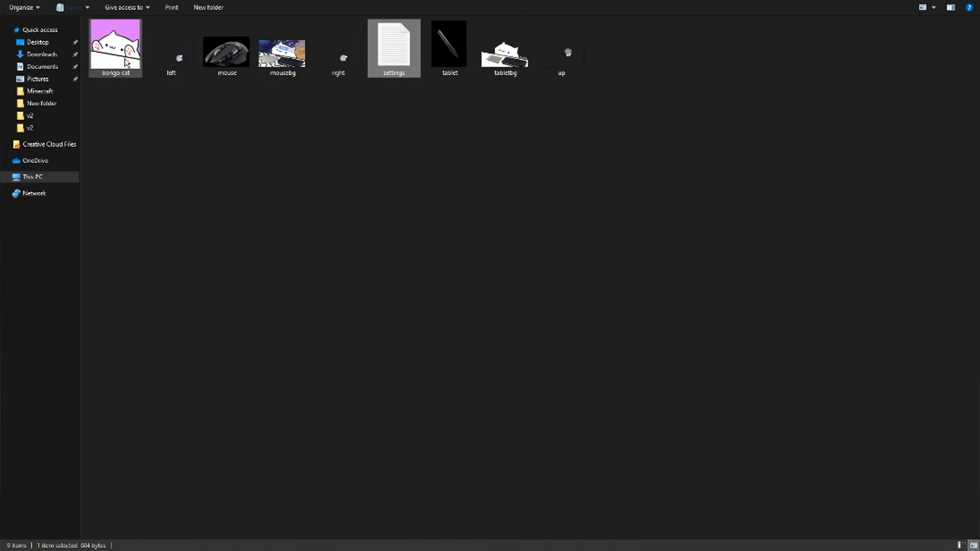
pyautogui.doubleClick(127, 64)
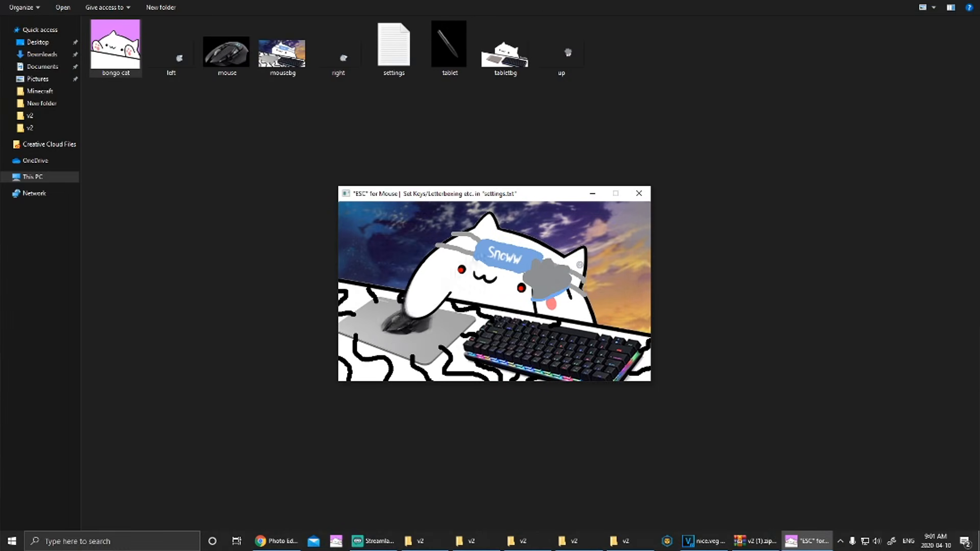
# Step: Press Z and X repeatedly to test the gloved paw taps, moving the window lower right
pyautogui.press('z')
pyautogui.press('z')
pyautogui.press('x')
pyautogui.press('z')
pyautogui.press('x')
pyautogui.press('z')
pyautogui.press('z')
pyautogui.press('x')
pyautogui.press('z')
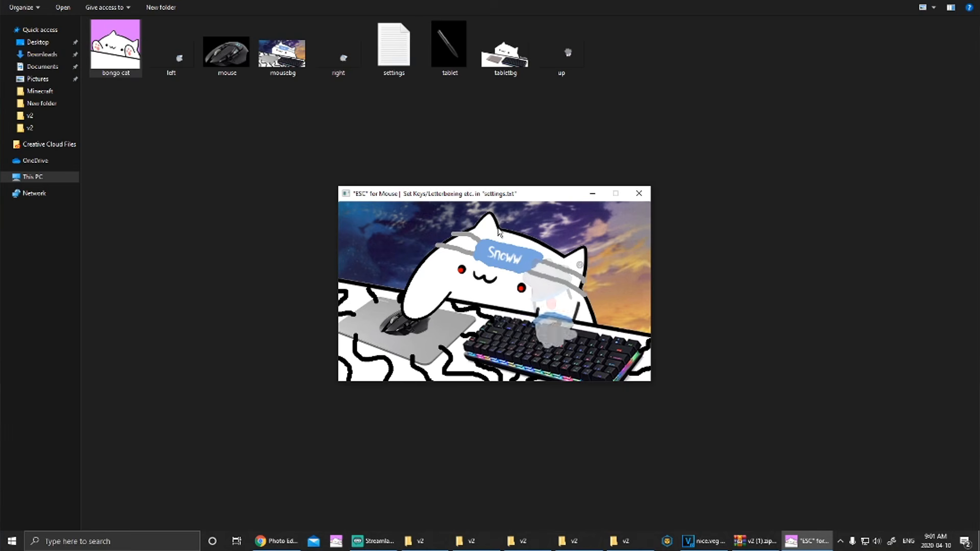
pyautogui.press('x')
pyautogui.press('z')
pyautogui.press('z')
pyautogui.press('z')
pyautogui.press('x')
pyautogui.press('z')
pyautogui.press('x')
pyautogui.press('z')
pyautogui.press('x')
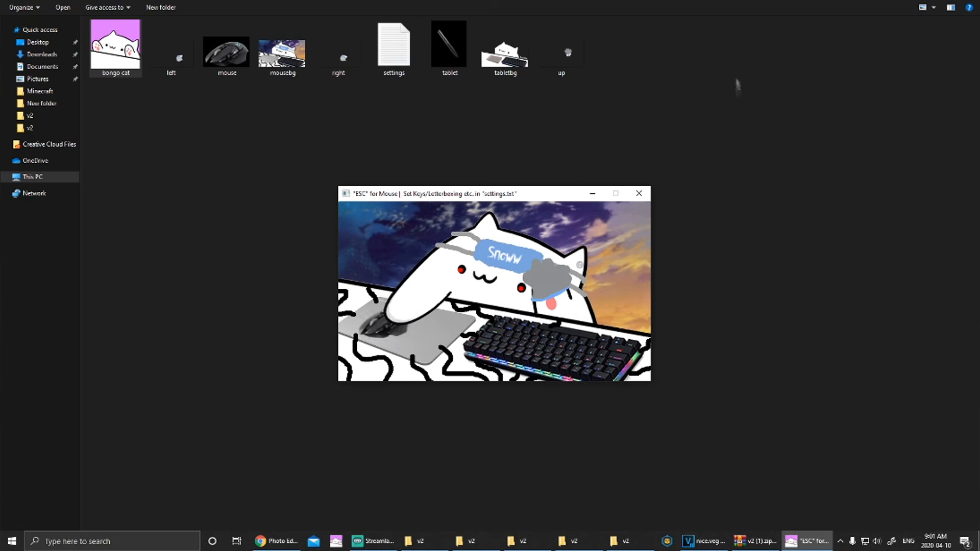
pyautogui.press('x')
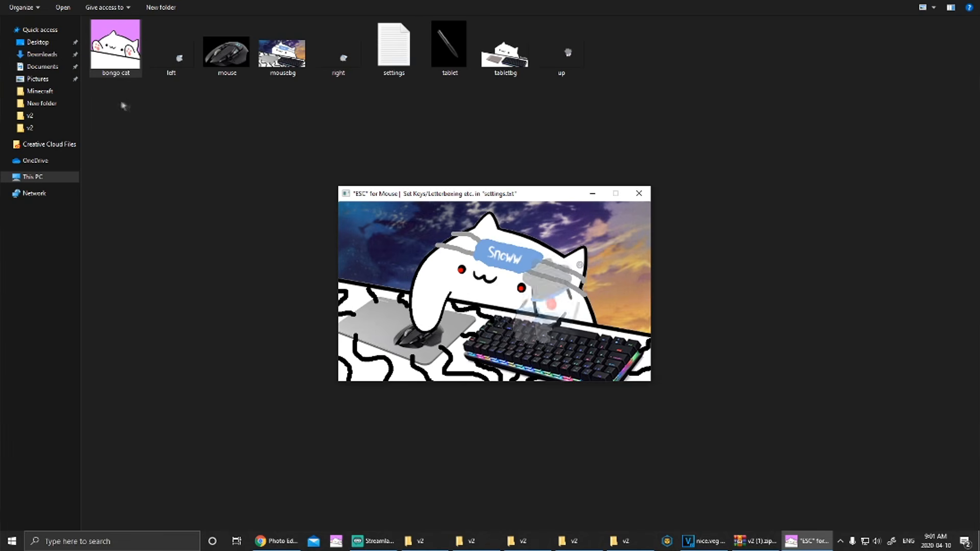
pyautogui.press('z')
pyautogui.press('x')
pyautogui.press('z')
pyautogui.press('x')
pyautogui.press('z')
pyautogui.press('x')
pyautogui.moveTo(526, 199); pyautogui.dragTo(640, 236)
pyautogui.press('x')
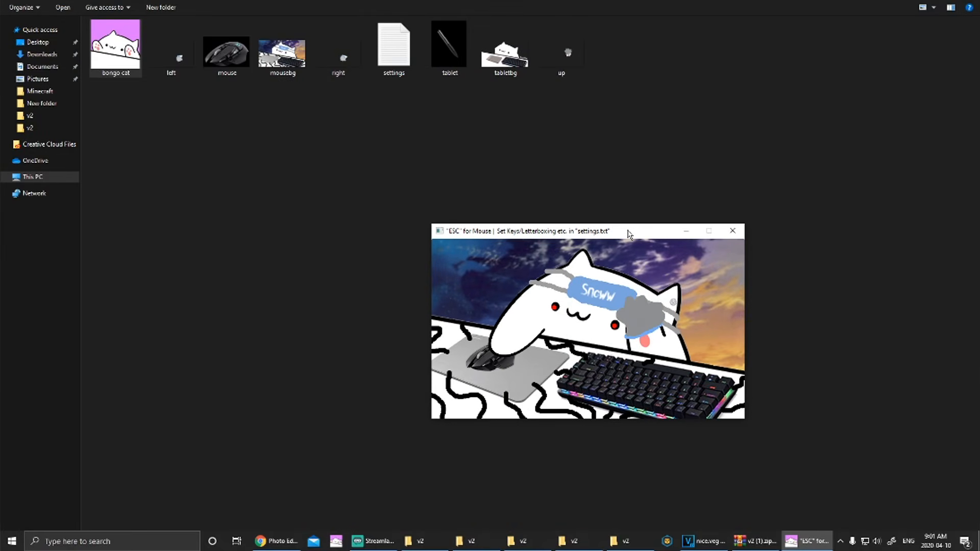